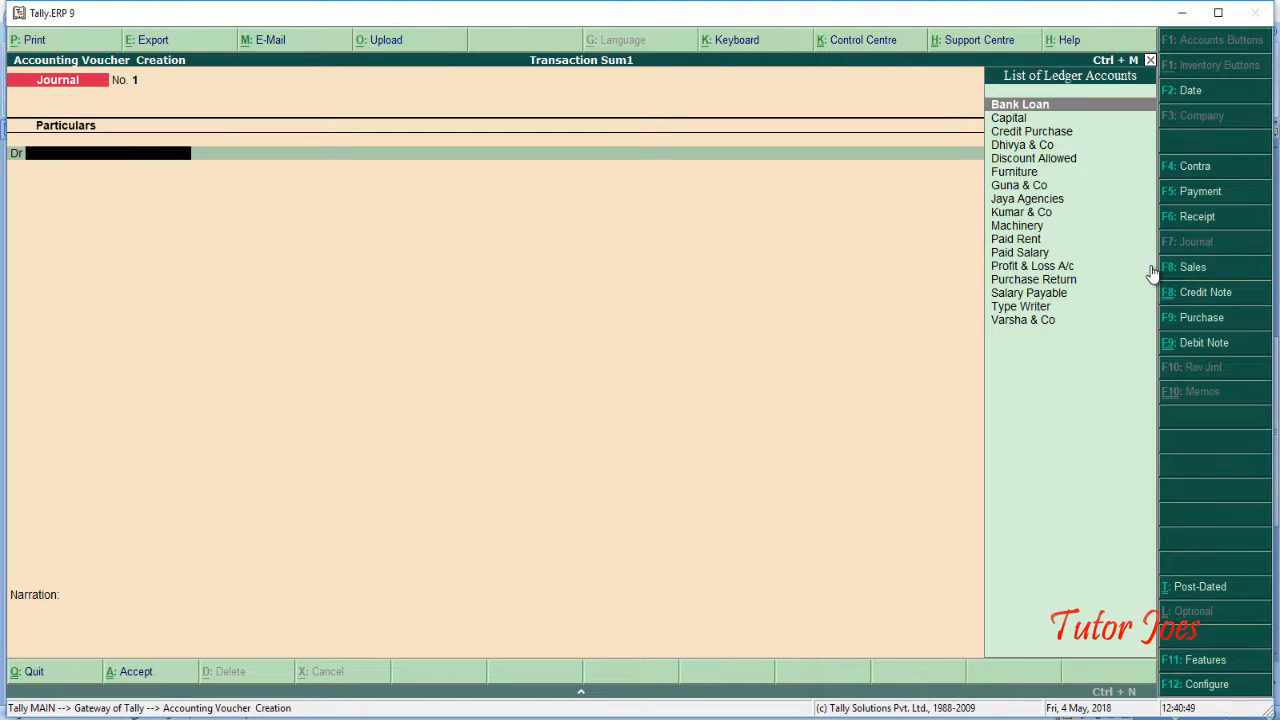
Check the Apr 13 furniture purchase in the Word transaction list and set the Tally journal voucher date to 13.4
{"action": "key", "text": "F2"}
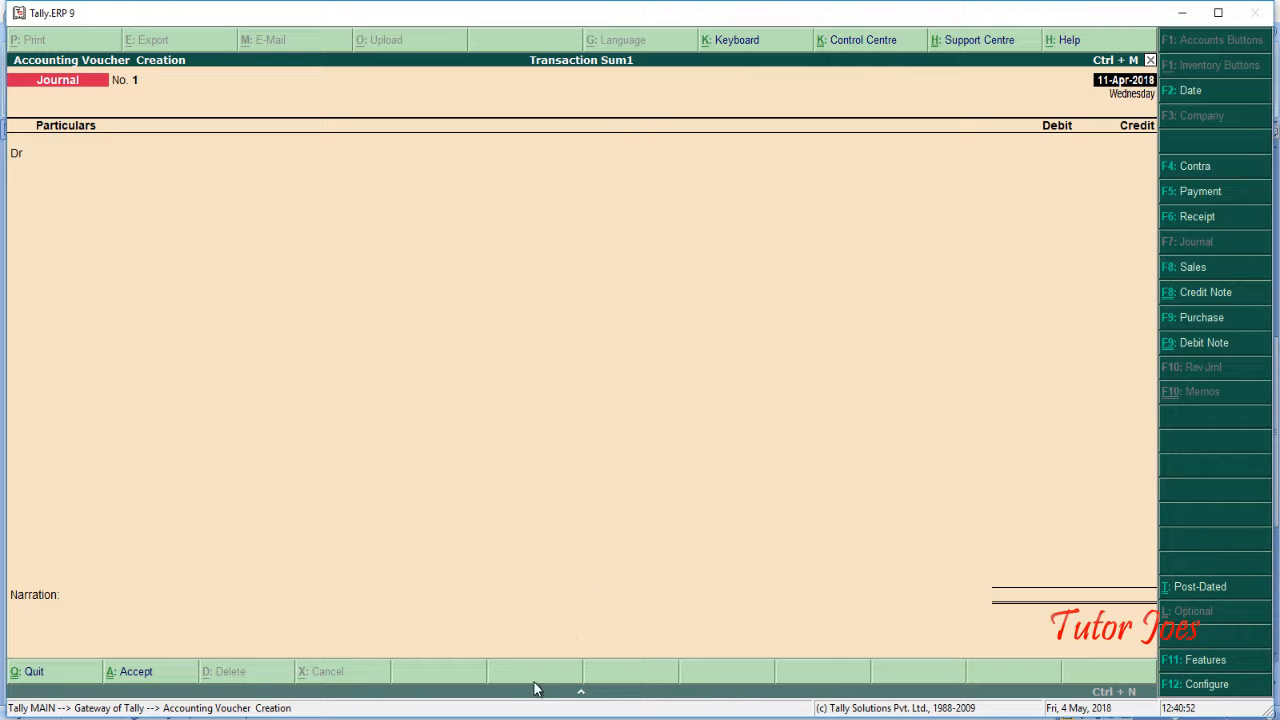
{"action": "key", "text": "alt+Tab"}
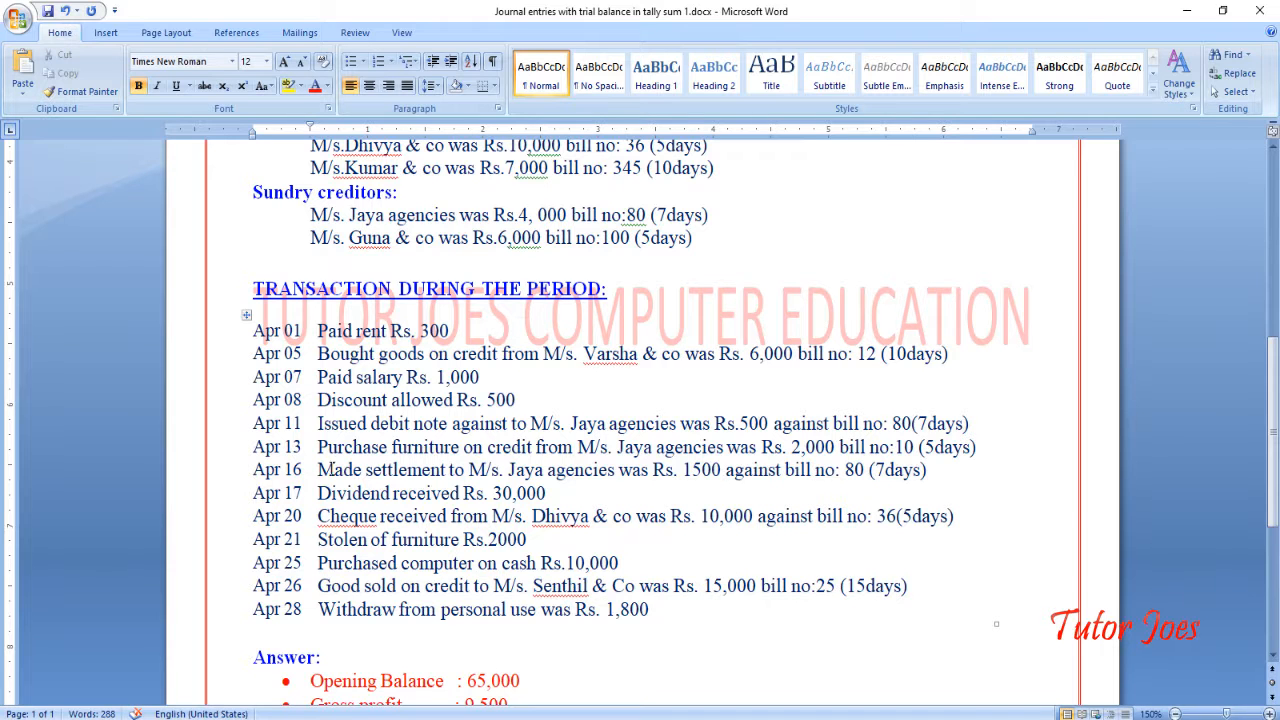
{"action": "left_click", "coordinate": [319, 449]}
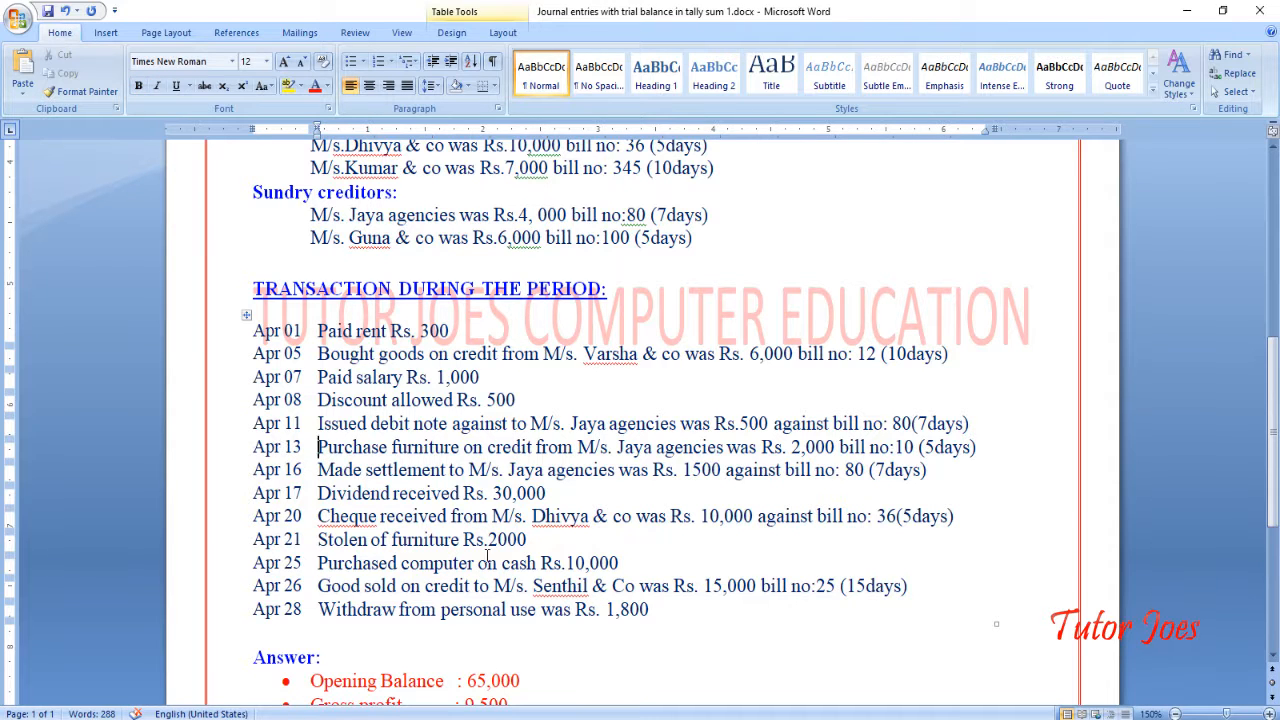
{"action": "key", "text": "alt+Tab"}
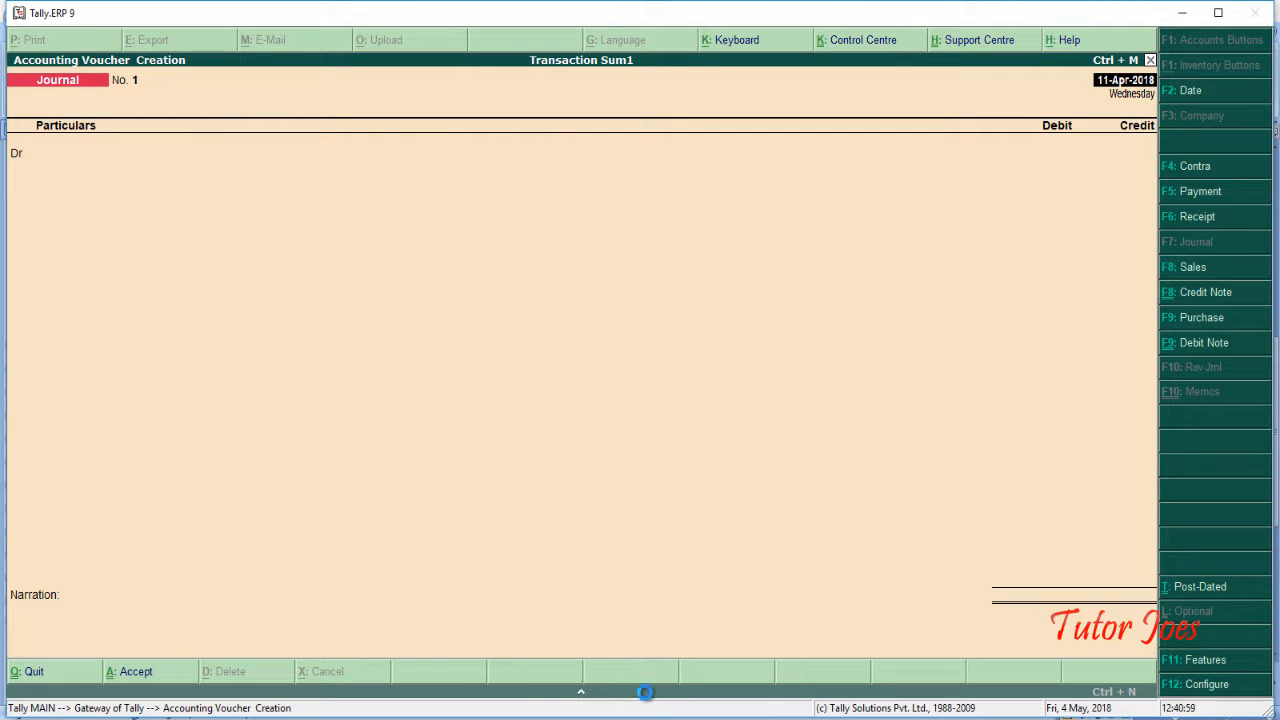
{"action": "key", "text": "F2"}
{"action": "type", "text": "13.4"}
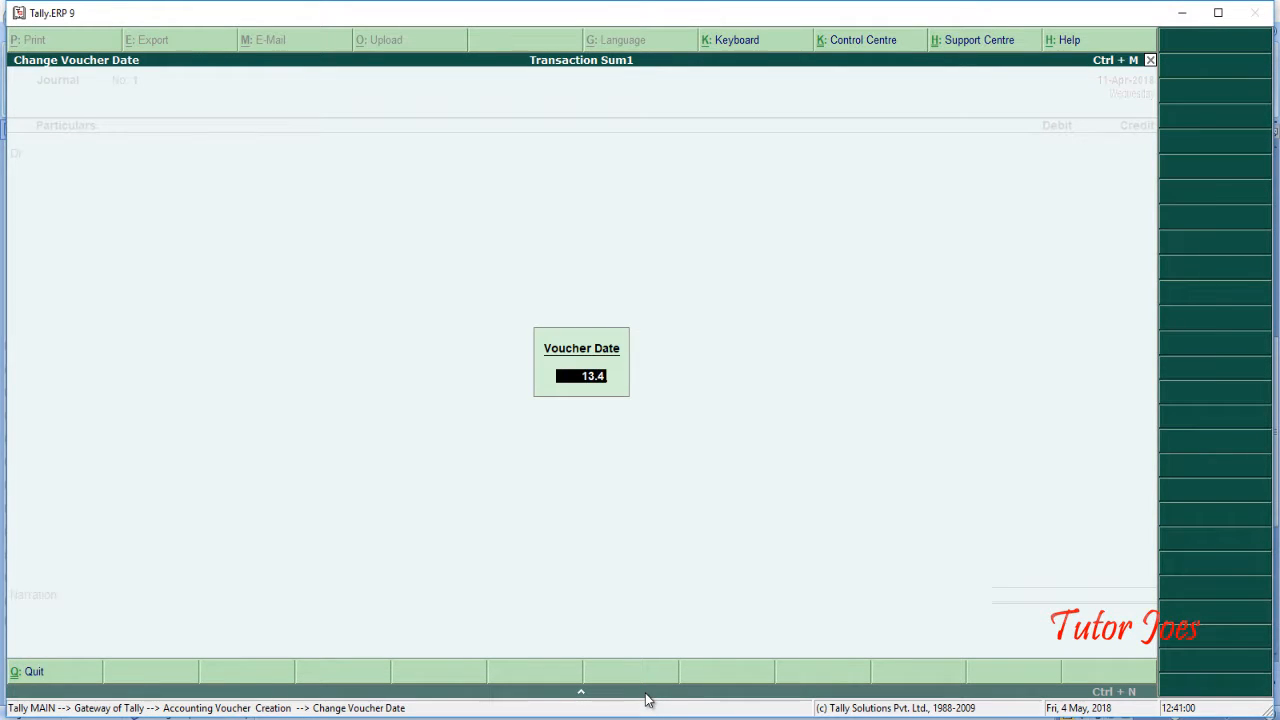
{"action": "key", "text": "Return"}
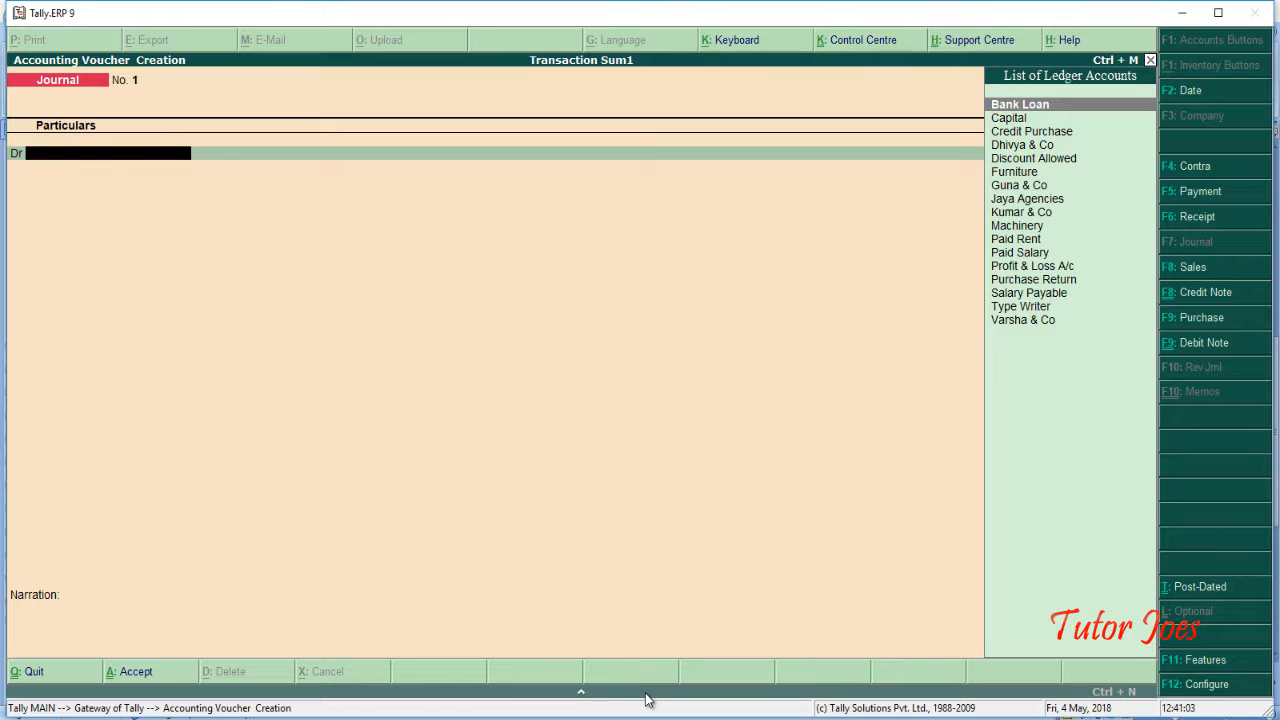
Debit the Furniture ledger with 2000 in the journal voucher, checking the amount in the Word transaction list
{"action": "key", "text": "Down"}
{"action": "key", "text": "Down"}
{"action": "key", "text": "Down"}
{"action": "key", "text": "Down"}
{"action": "key", "text": "Down"}
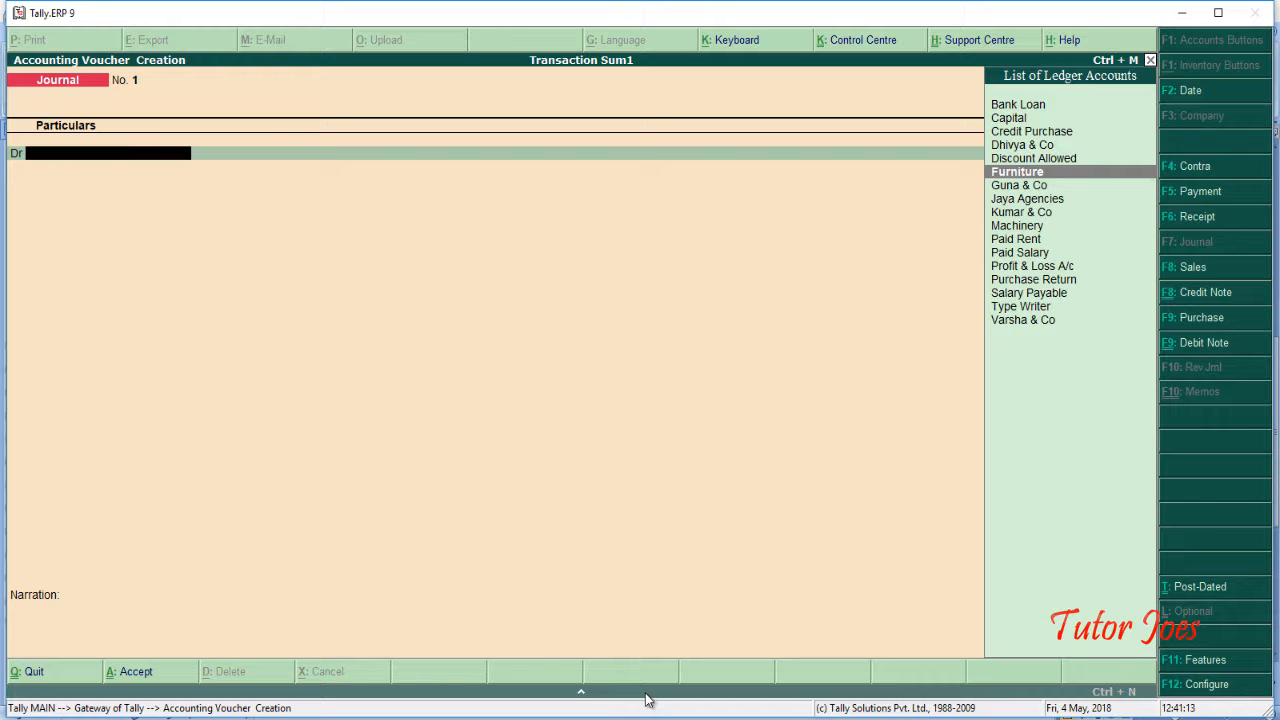
{"action": "key", "text": "Return"}
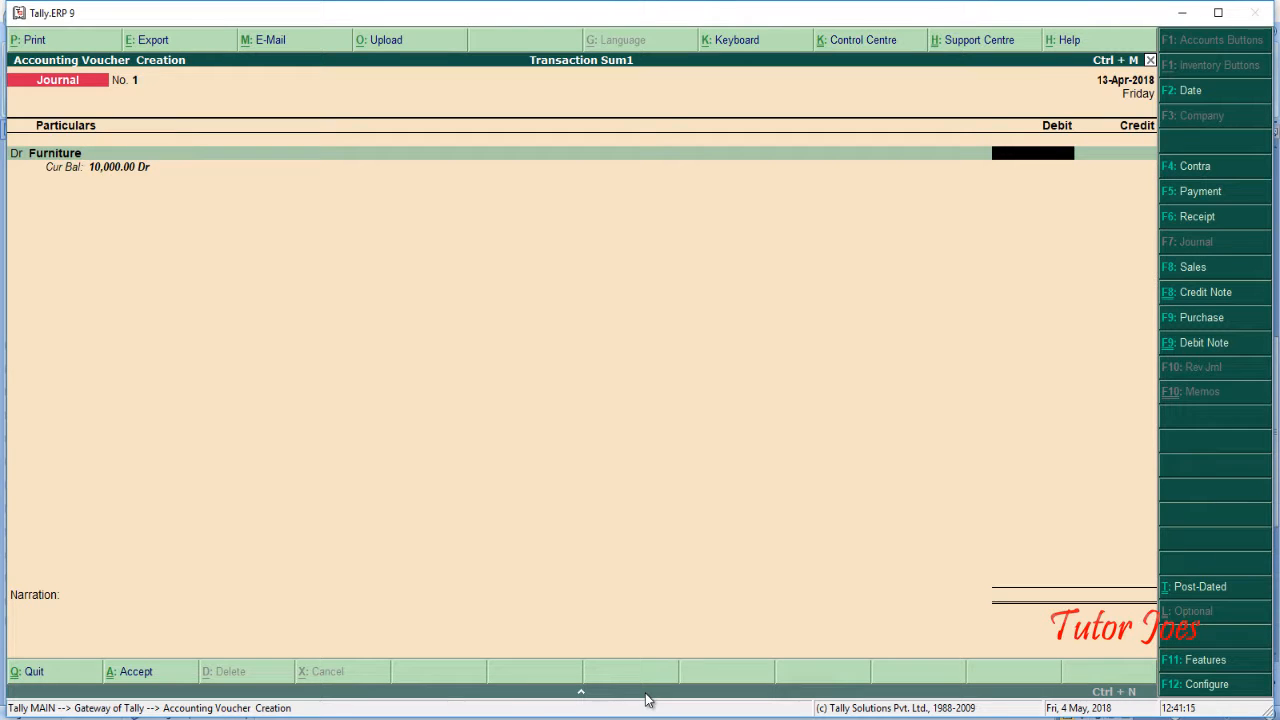
{"action": "left_click", "coordinate": [562, 718]}
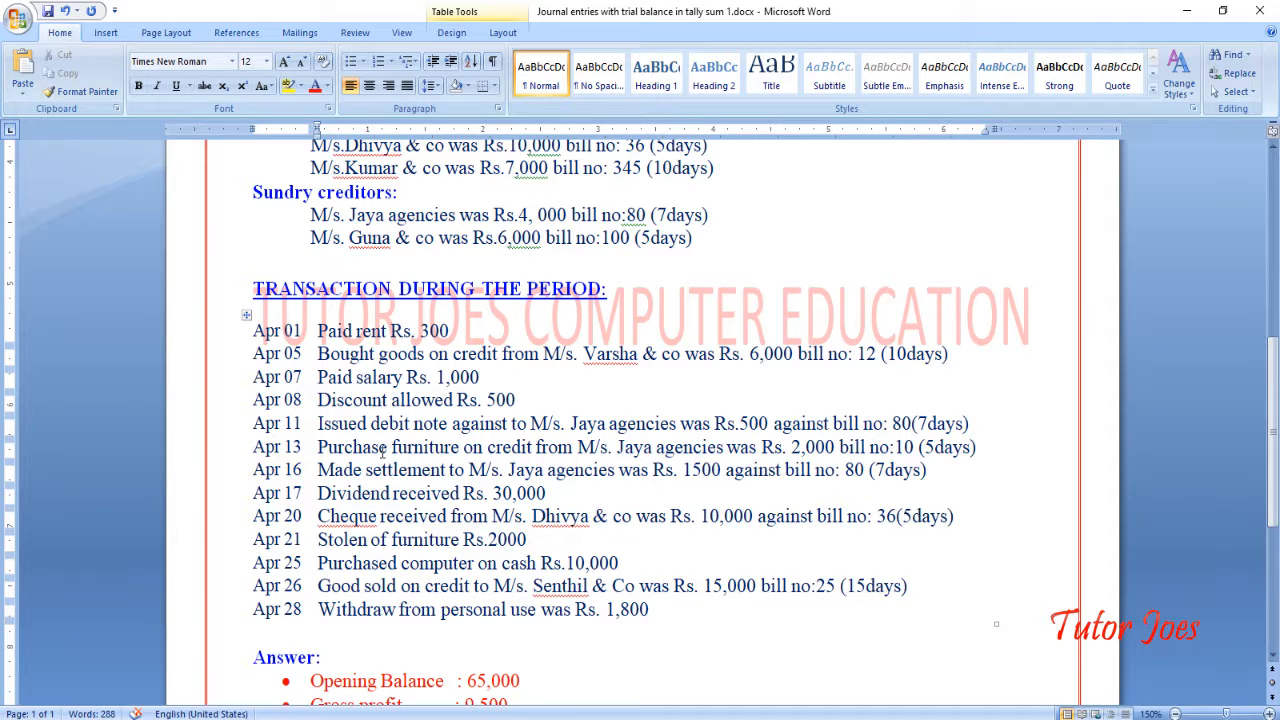
{"action": "left_click", "coordinate": [590, 718]}
{"action": "type", "text": "2000"}
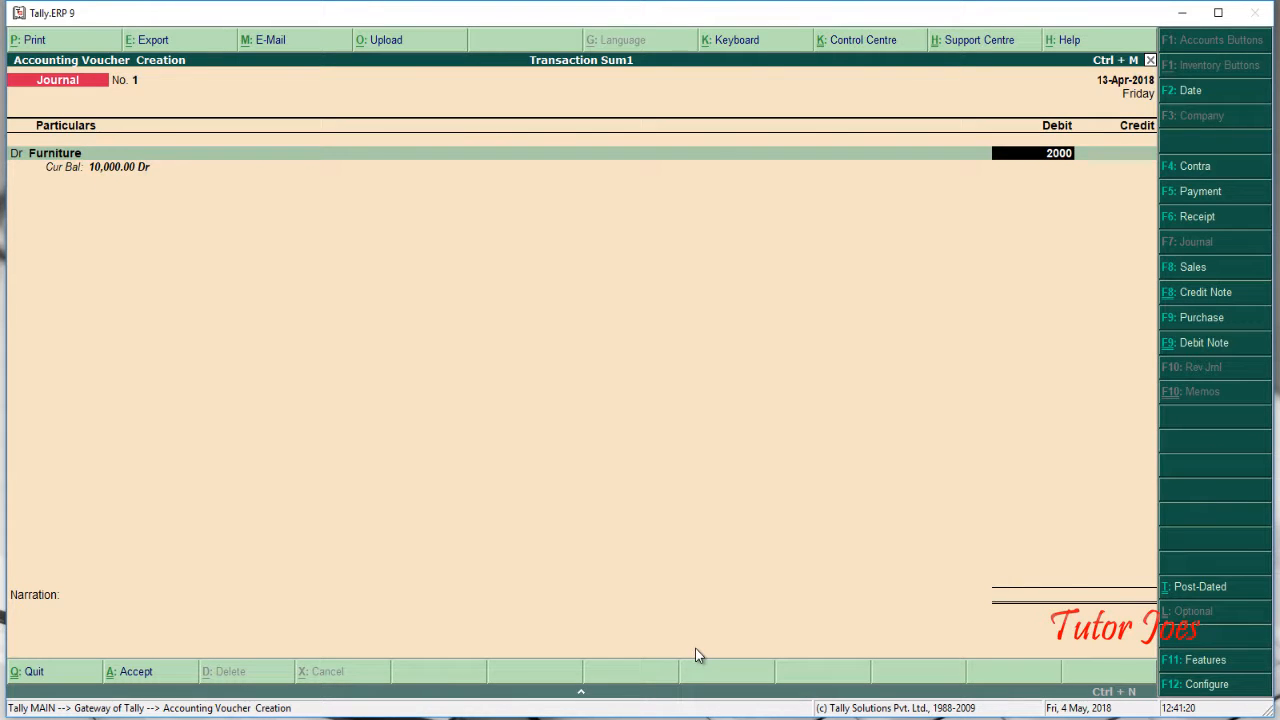
{"action": "key", "text": "Return"}
Credit the Jaya Agencies ledger with 2,000.00 in the journal voucher
{"action": "key", "text": "Return"}
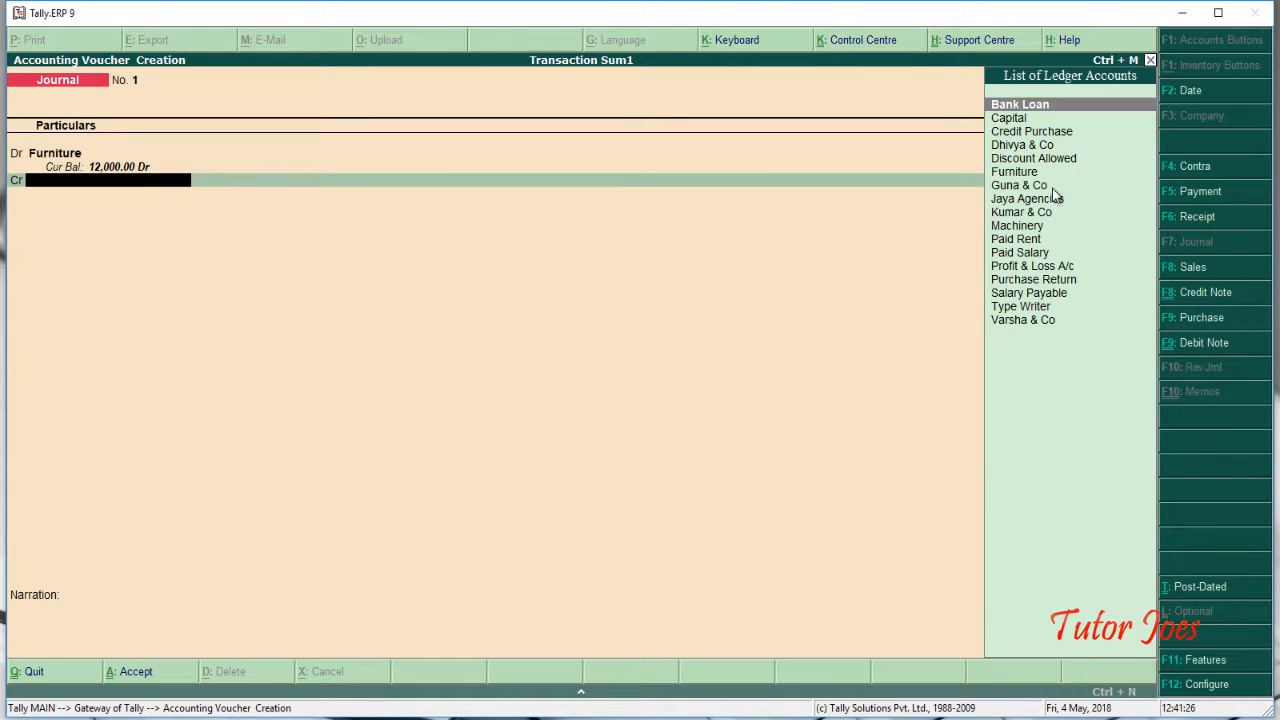
{"action": "scroll", "coordinate": [1055, 195], "scroll_direction": "down", "scroll_amount": 4}
{"action": "scroll", "coordinate": [1055, 195], "scroll_direction": "down", "scroll_amount": 2}
{"action": "key", "text": "Return"}
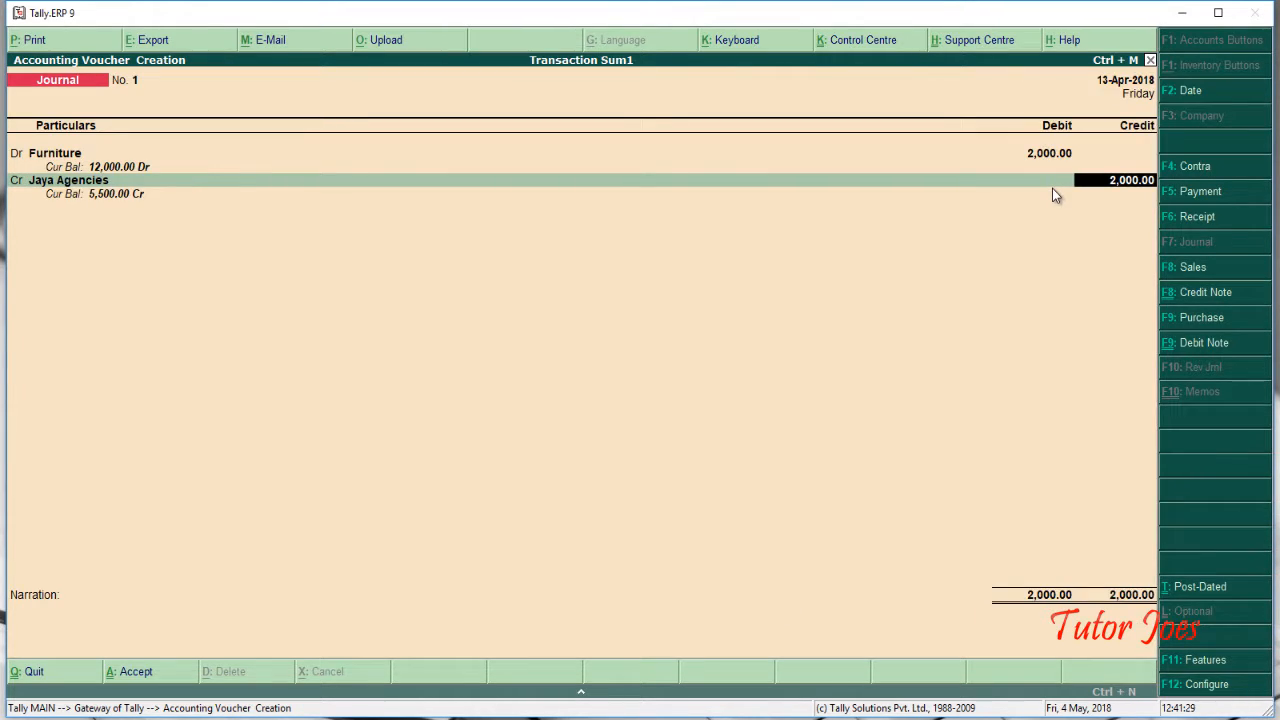
{"action": "key", "text": "Return"}
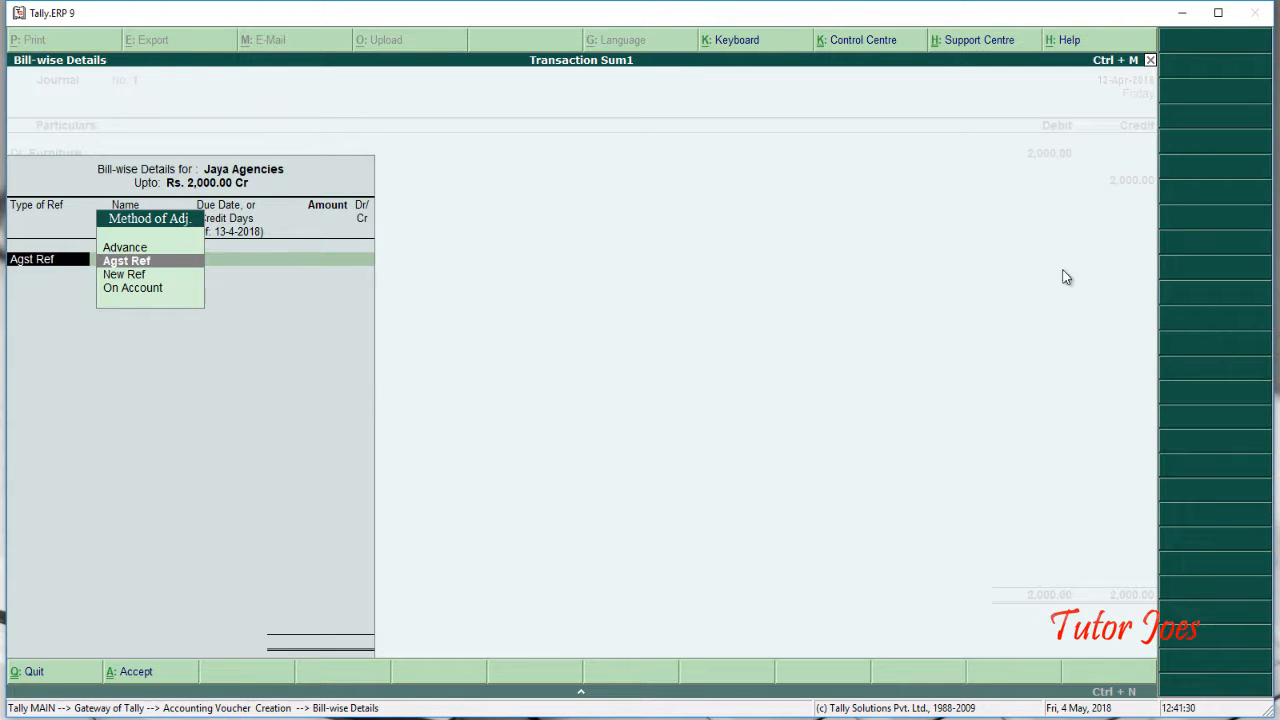
Enter the Jaya Agencies bill-wise details from the Word list as New Ref 10 with 5 credit days for 2,000.00 Cr
{"action": "left_click", "coordinate": [588, 718]}
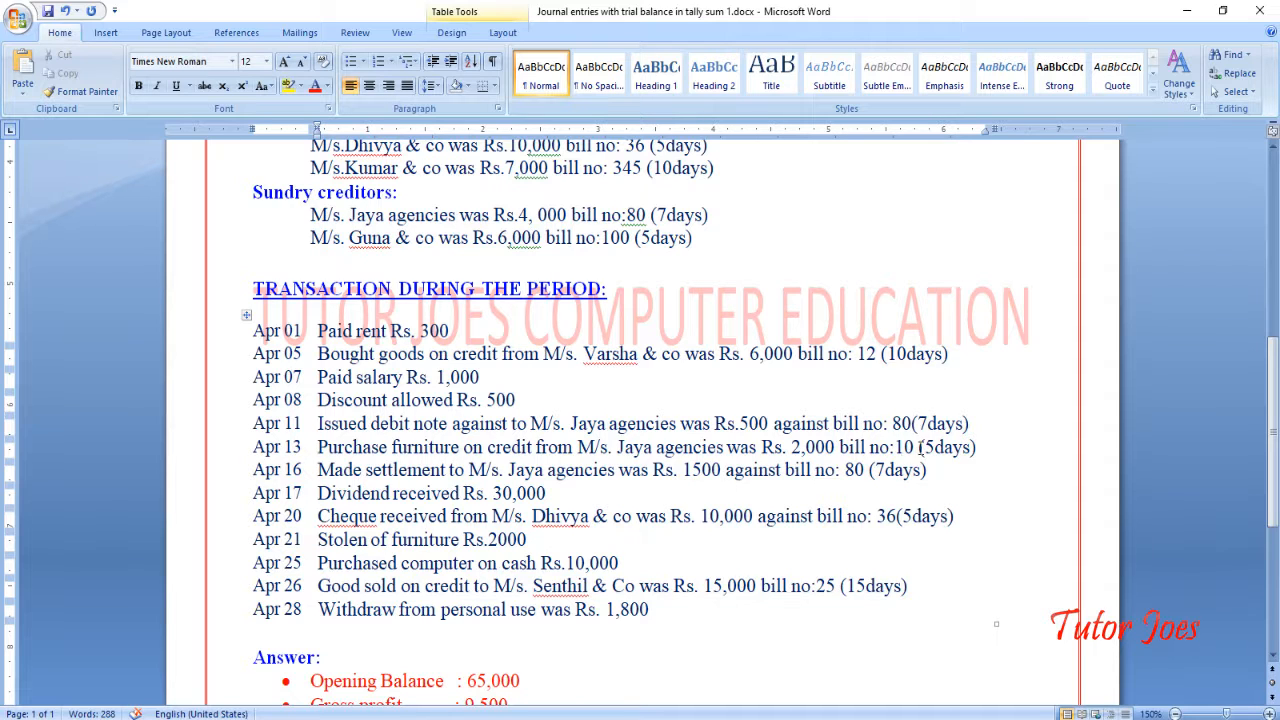
{"action": "key", "text": "alt+Tab"}
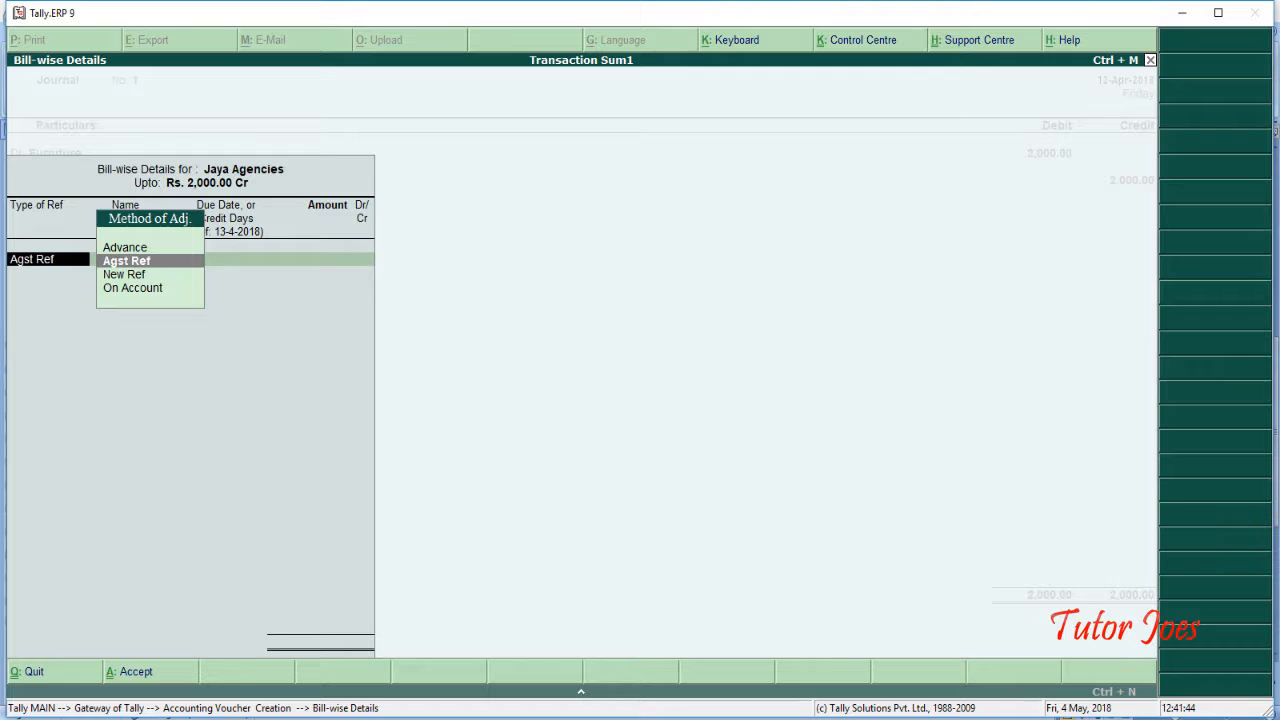
{"action": "key", "text": "Down"}
{"action": "key", "text": "Return"}
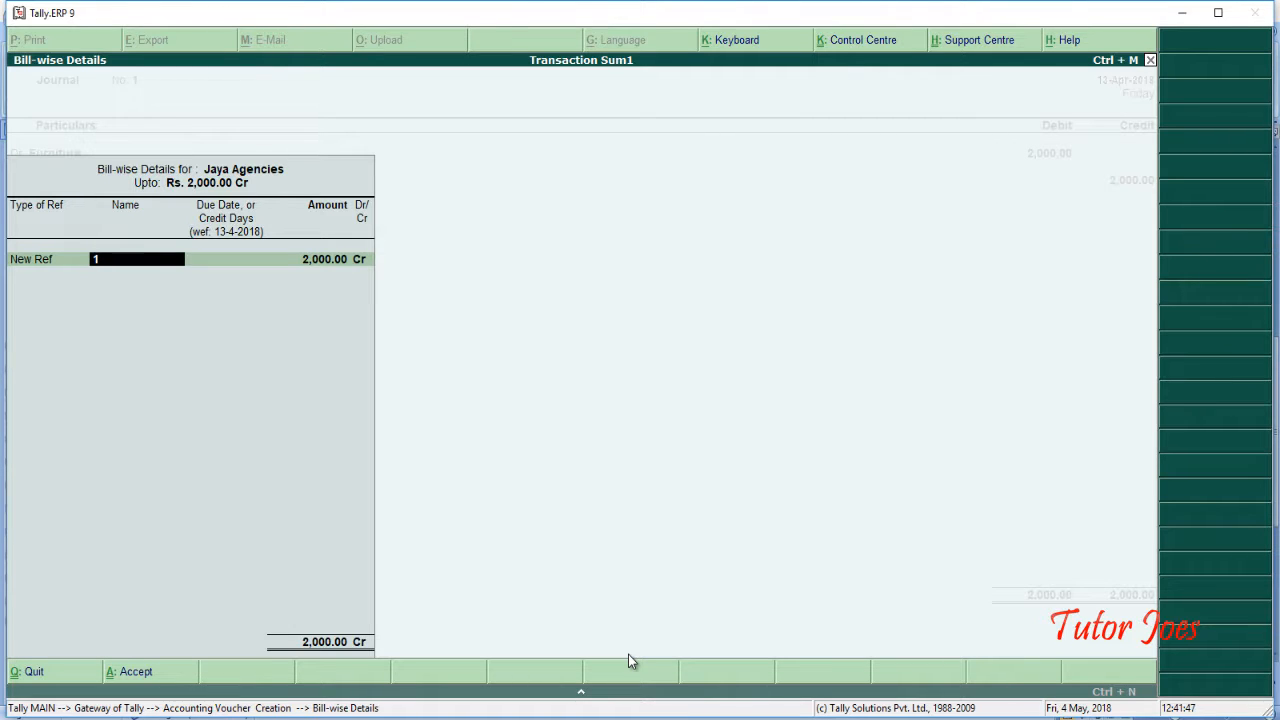
{"action": "key", "text": "alt+Tab"}
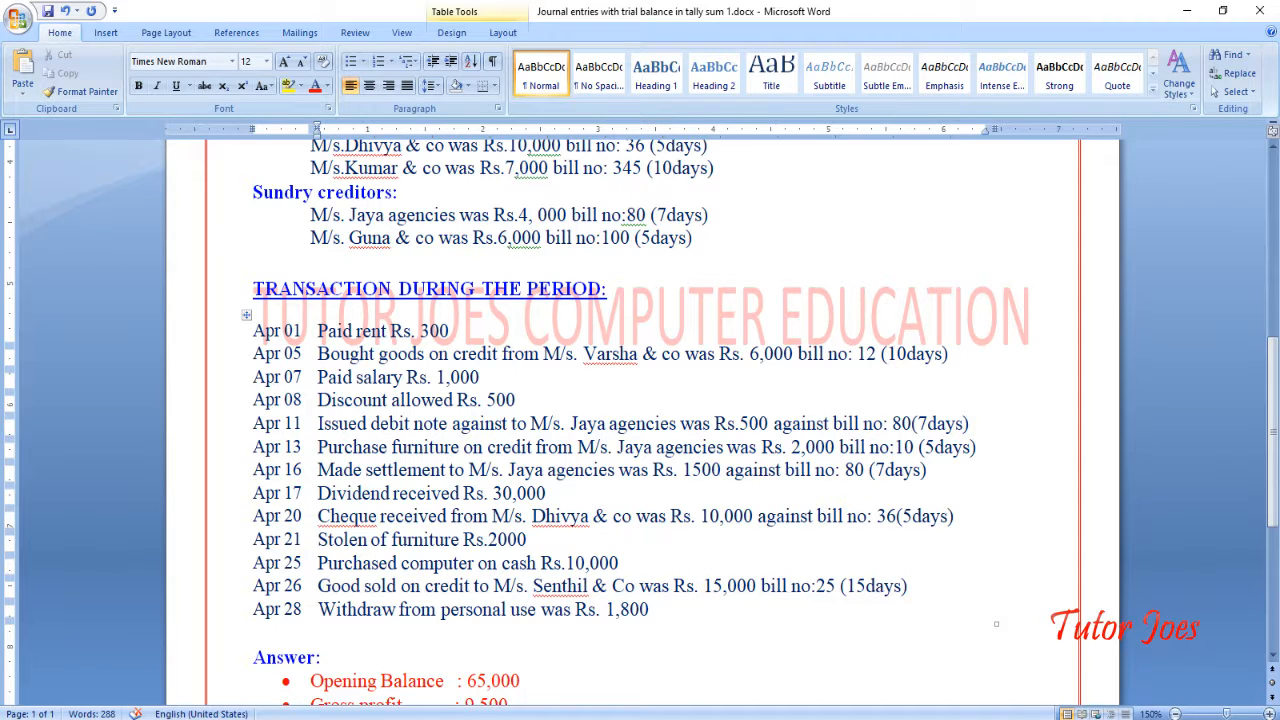
{"action": "key", "text": "alt+Tab"}
{"action": "type", "text": "0"}
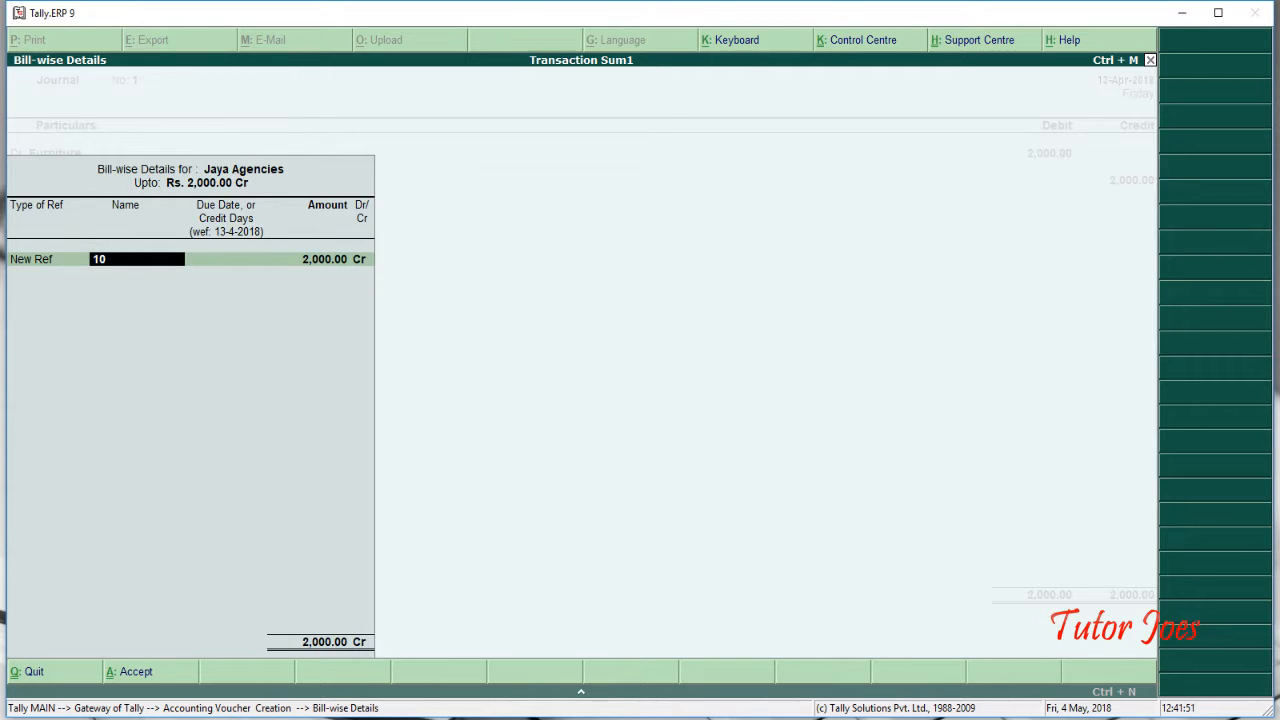
{"action": "key", "text": "alt+Tab"}
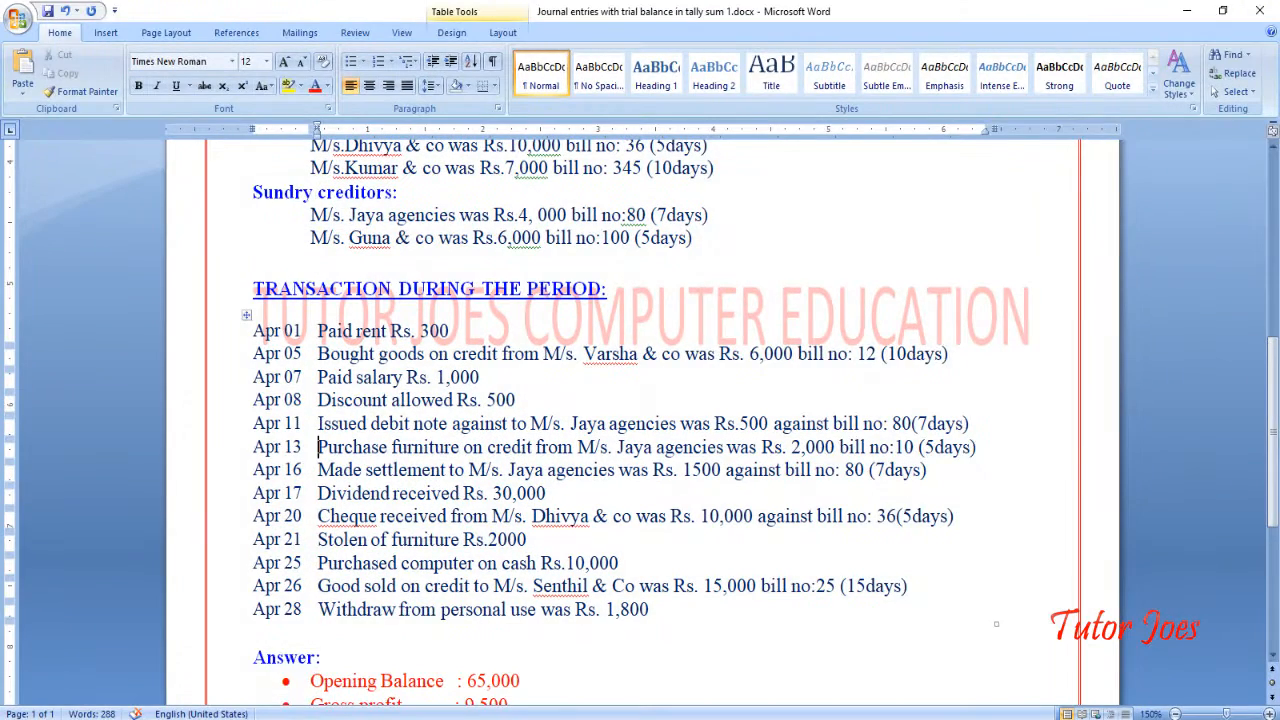
{"action": "key", "text": "alt+Tab"}
{"action": "type", "text": "5"}
{"action": "key", "text": "Return"}
{"action": "key", "text": "Return"}
{"action": "key", "text": "Return"}
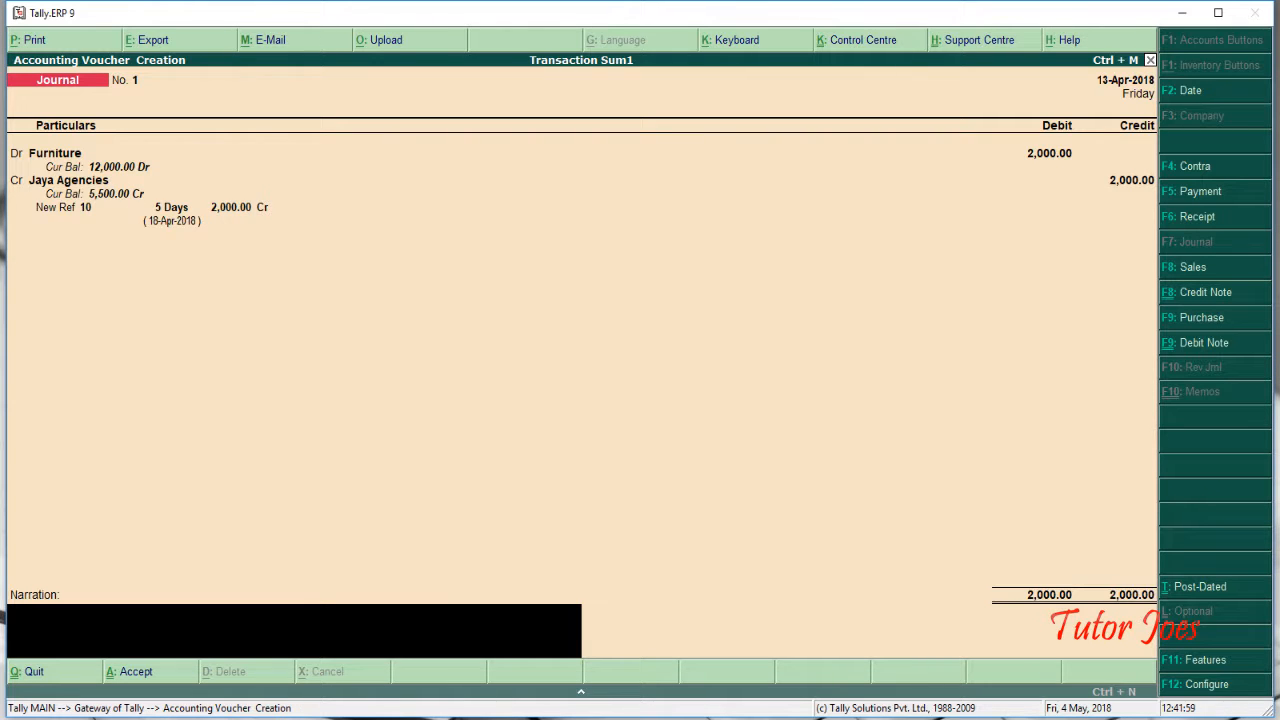
Enter the narration "being purchased furniture on credit from jaya agencies" and save the journal voucher
{"action": "type", "text": "being purchased furniture on credit from jaya"}
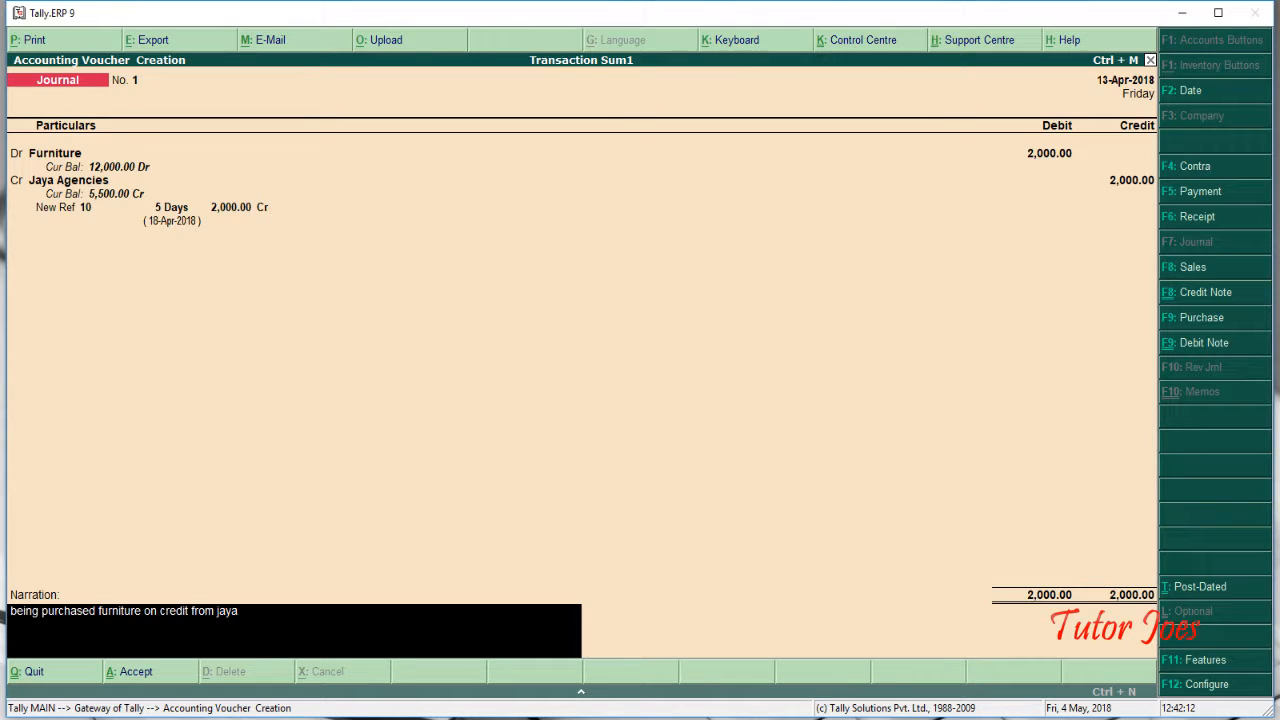
{"action": "type", "text": " agencies"}
{"action": "key", "text": "Return"}
{"action": "key", "text": "Return"}
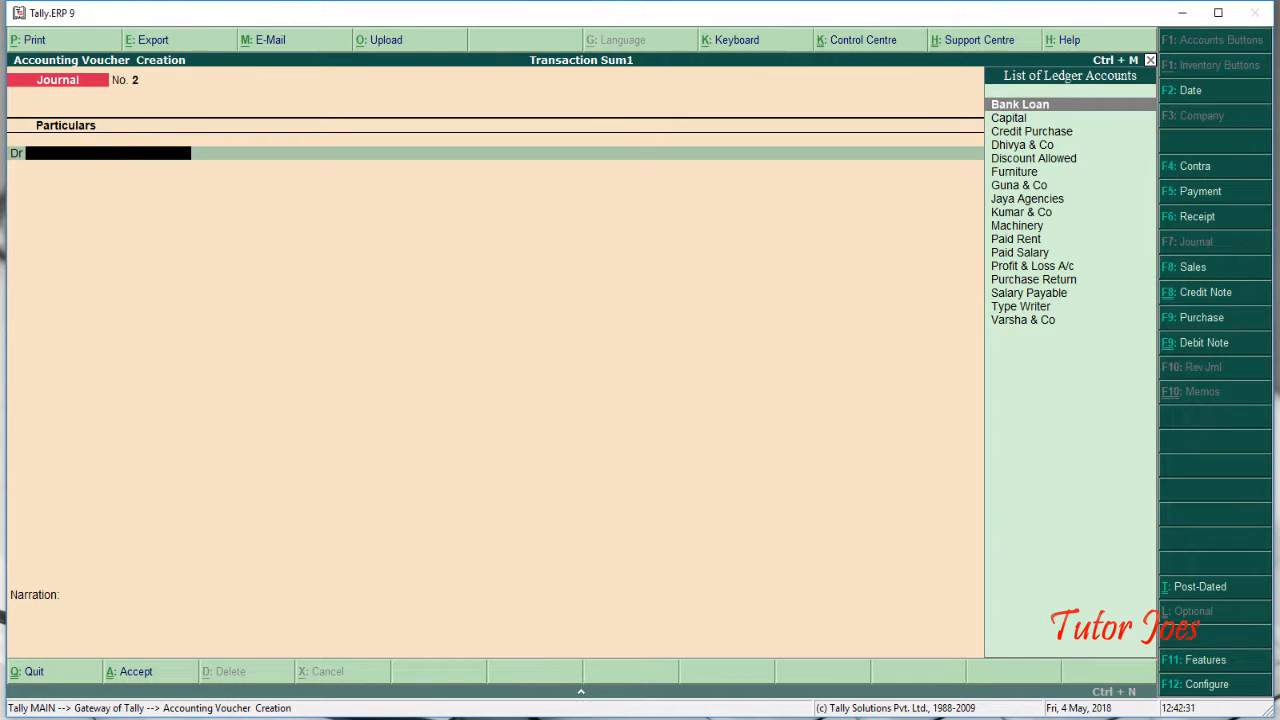
Check the next transaction in the Word list, then start a payment voucher in Tally with Jaya Agencies as the debit ledger
{"action": "key", "text": "alt+Tab"}
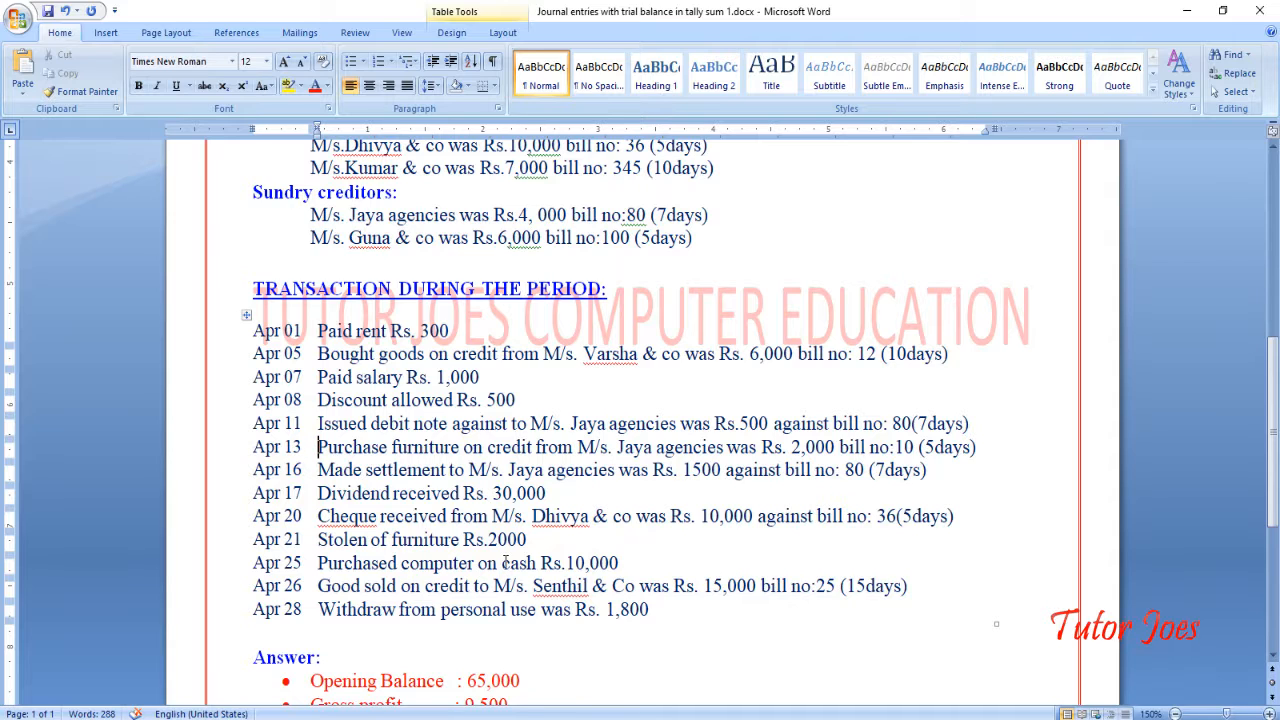
{"action": "key", "text": "alt+Tab"}
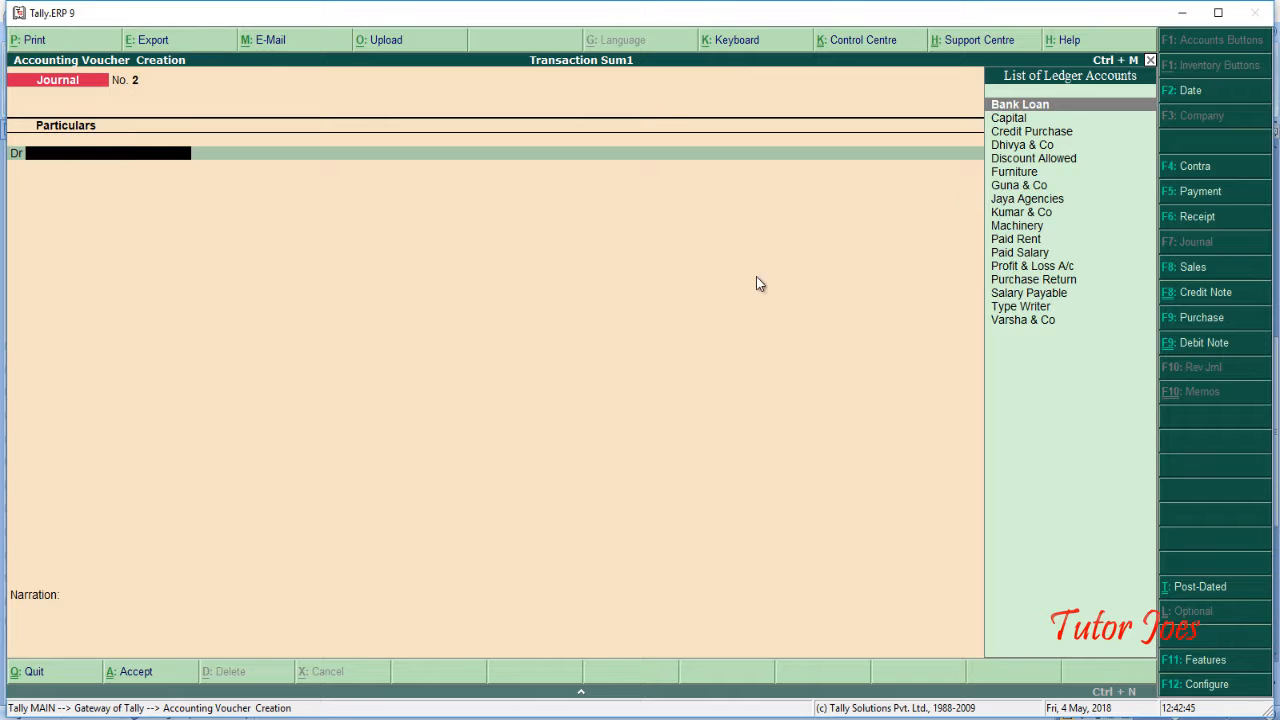
{"action": "left_click", "coordinate": [1200, 192]}
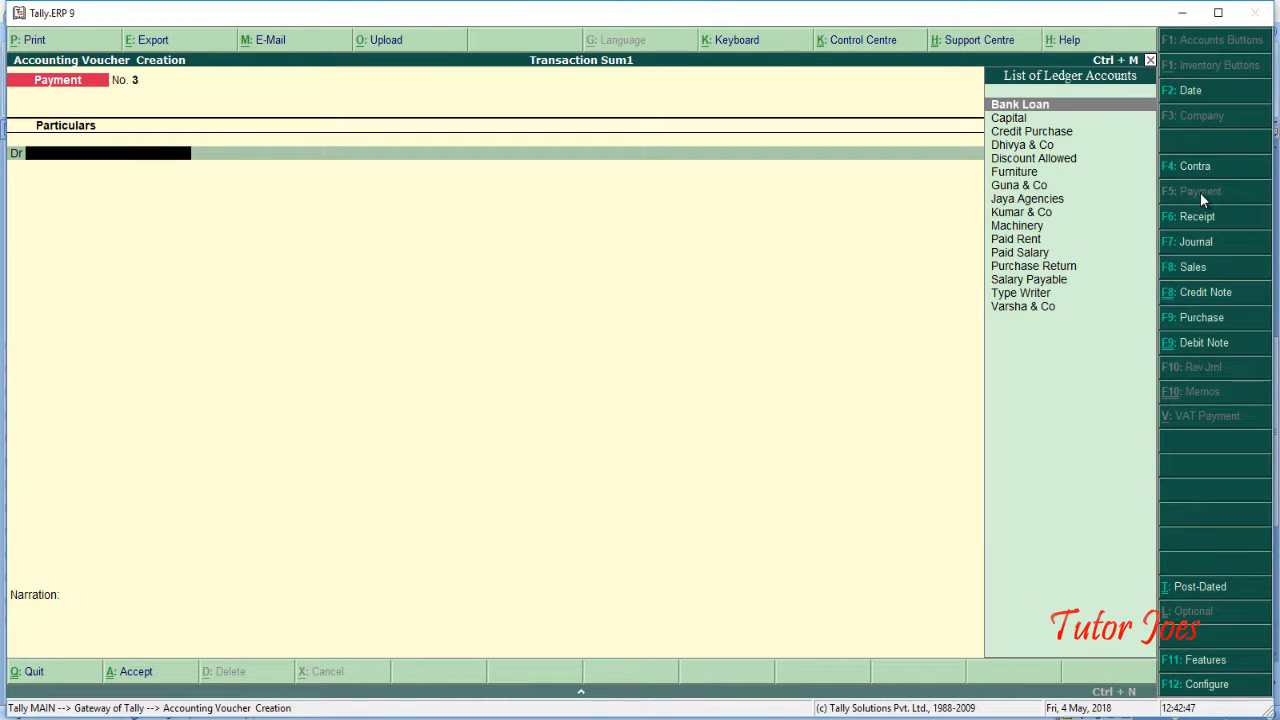
{"action": "type", "text": "J"}
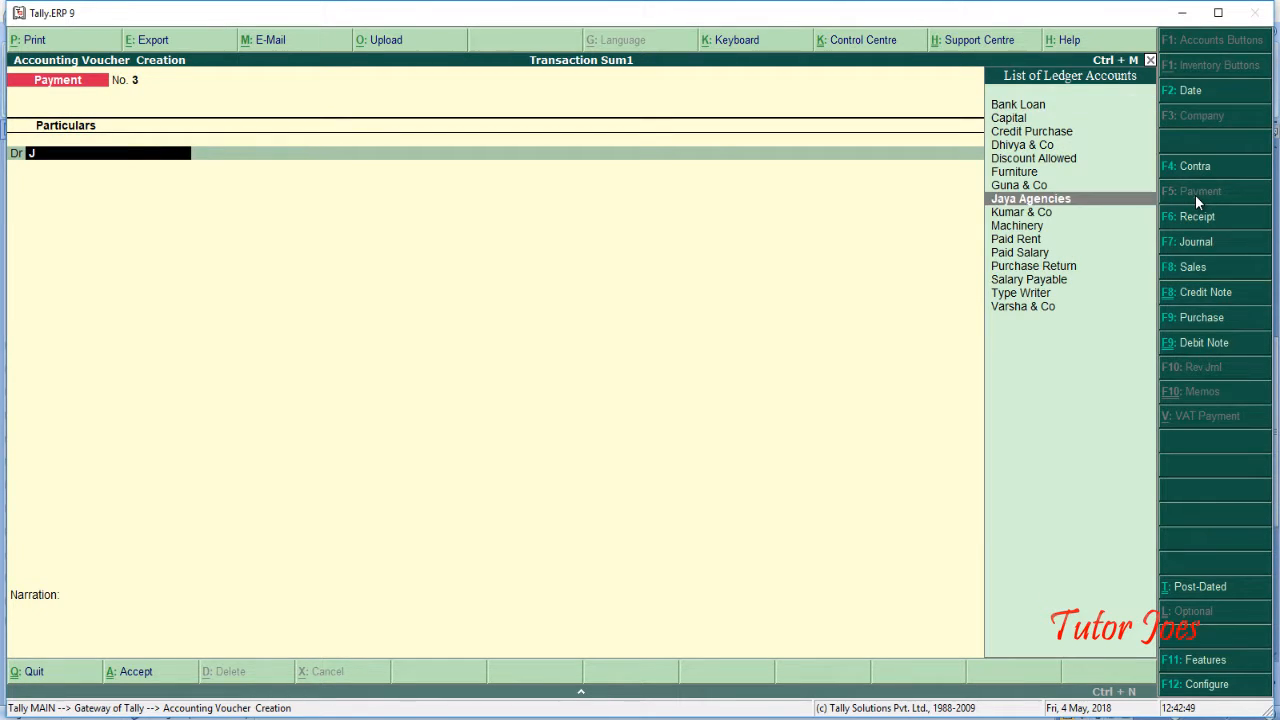
{"action": "key", "text": "Return"}
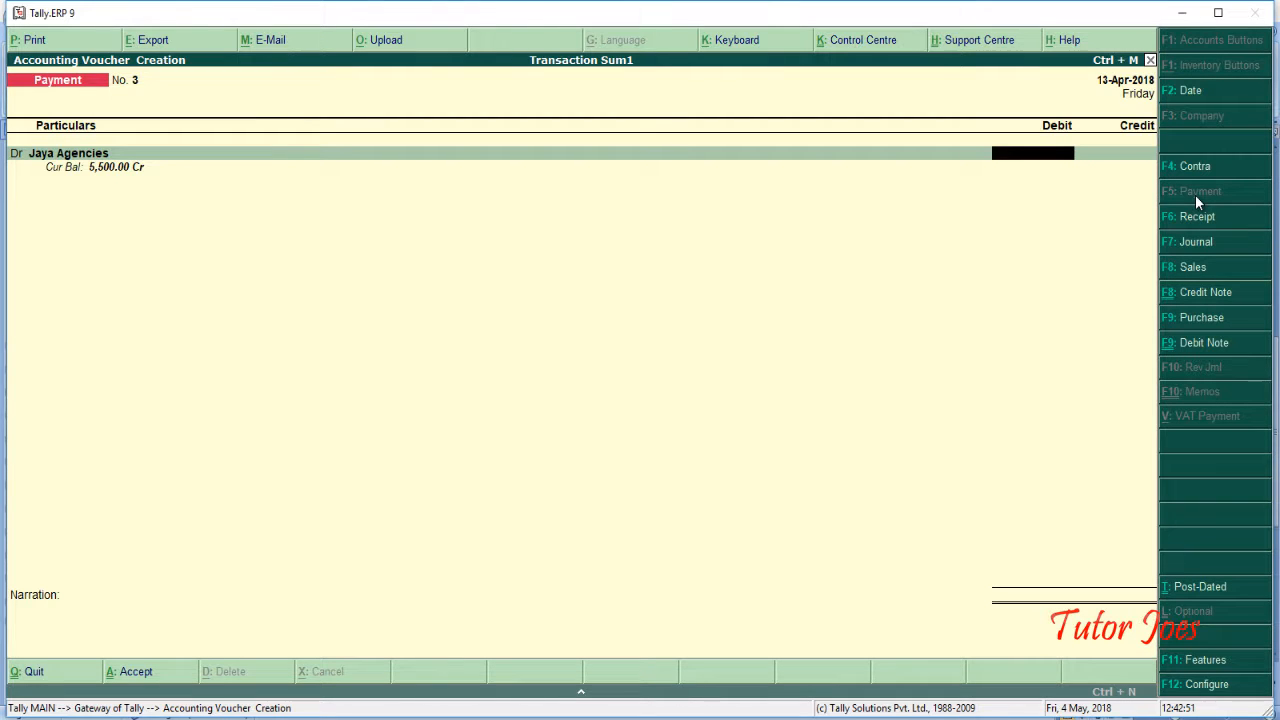
Look up the settlement's date in the Word list and set the payment voucher date to 16-4
{"action": "key", "text": "alt+Tab"}
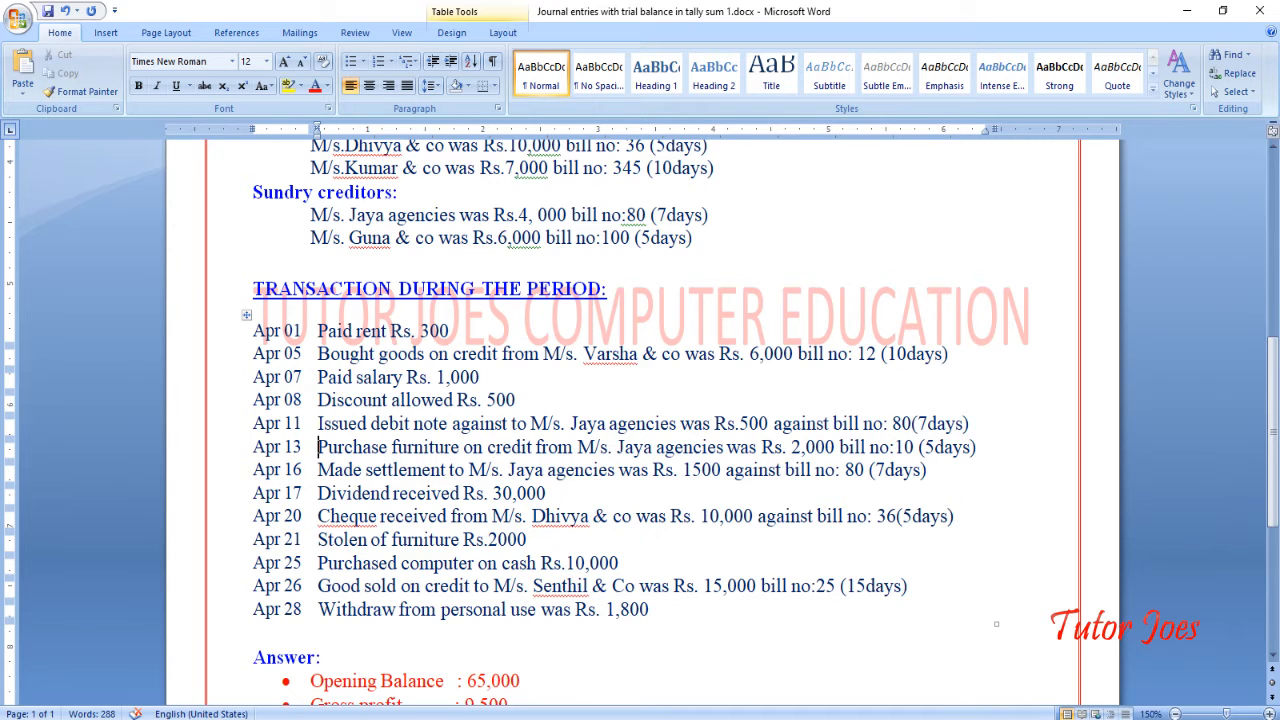
{"action": "key", "text": "alt+Tab"}
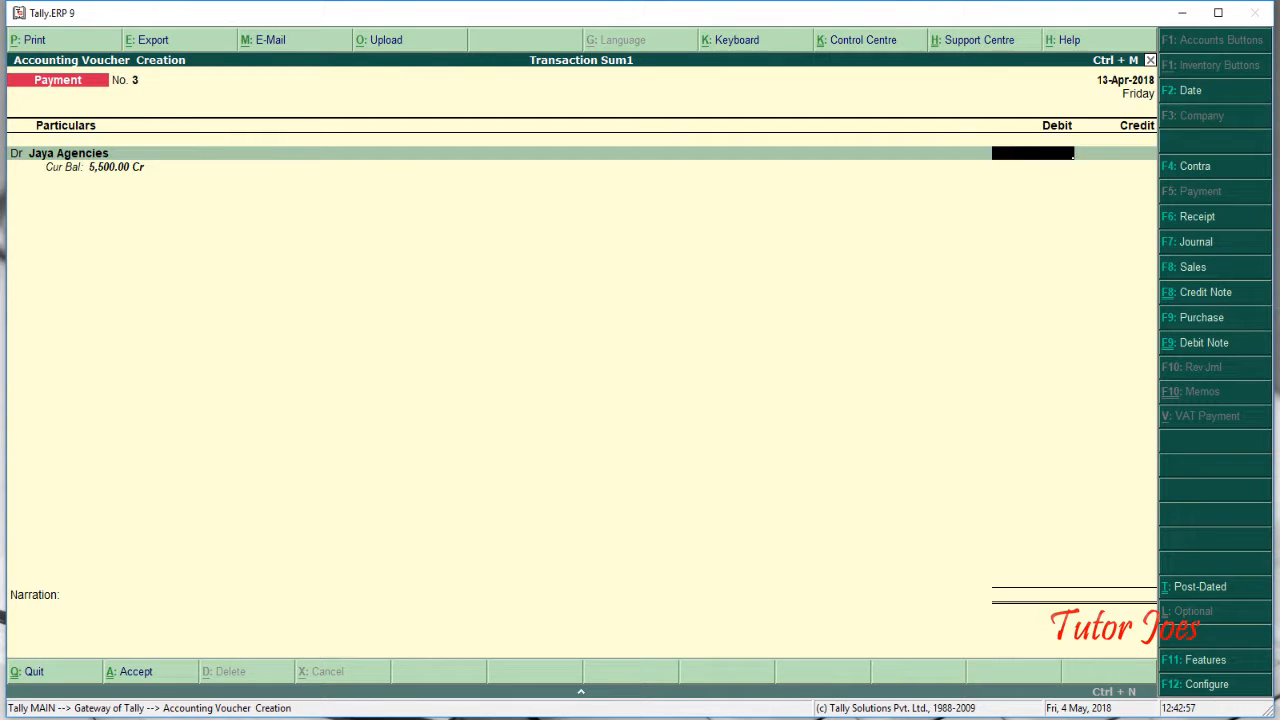
{"action": "key", "text": "alt+Tab"}
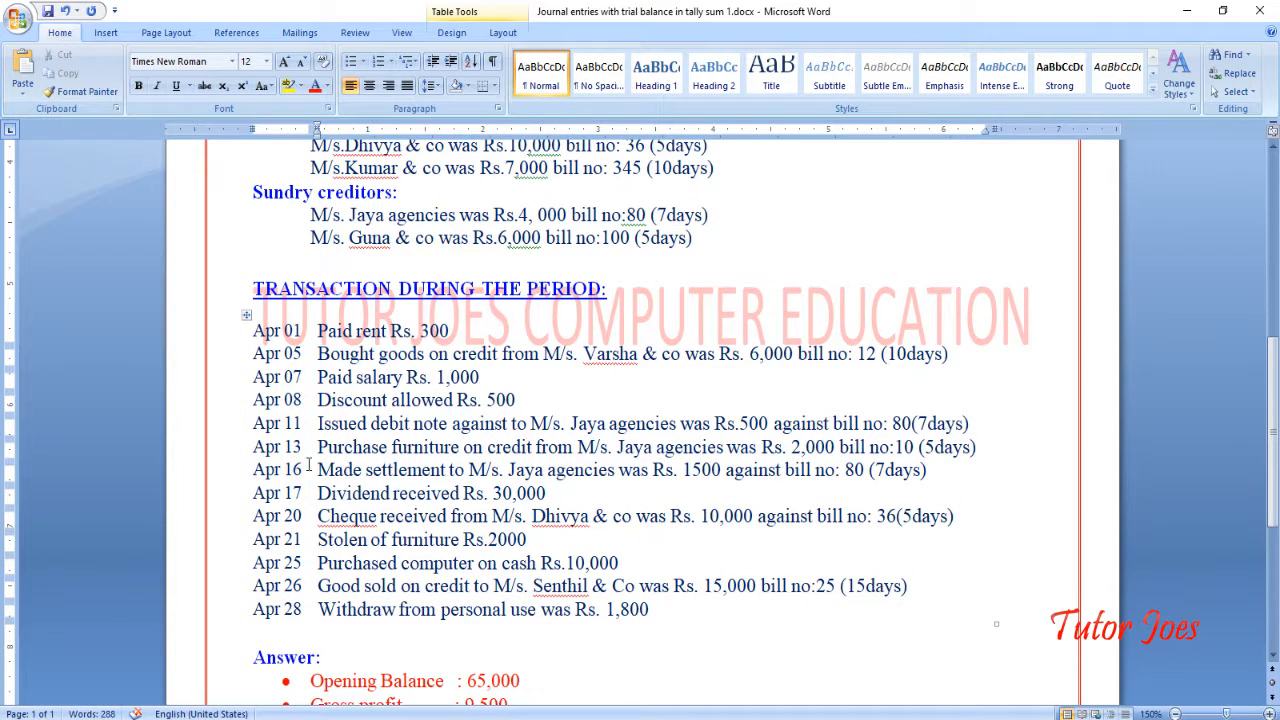
{"action": "key", "text": "alt+Tab"}
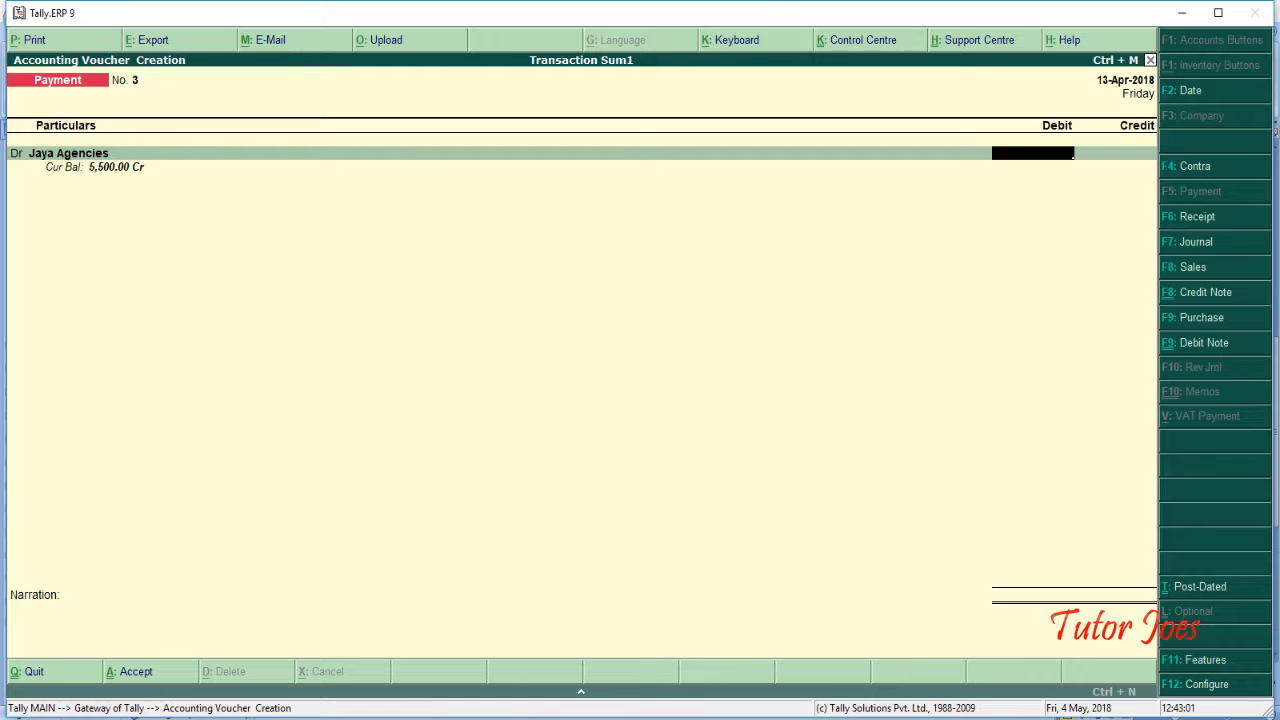
{"action": "key", "text": "F2"}
{"action": "type", "text": "16"}
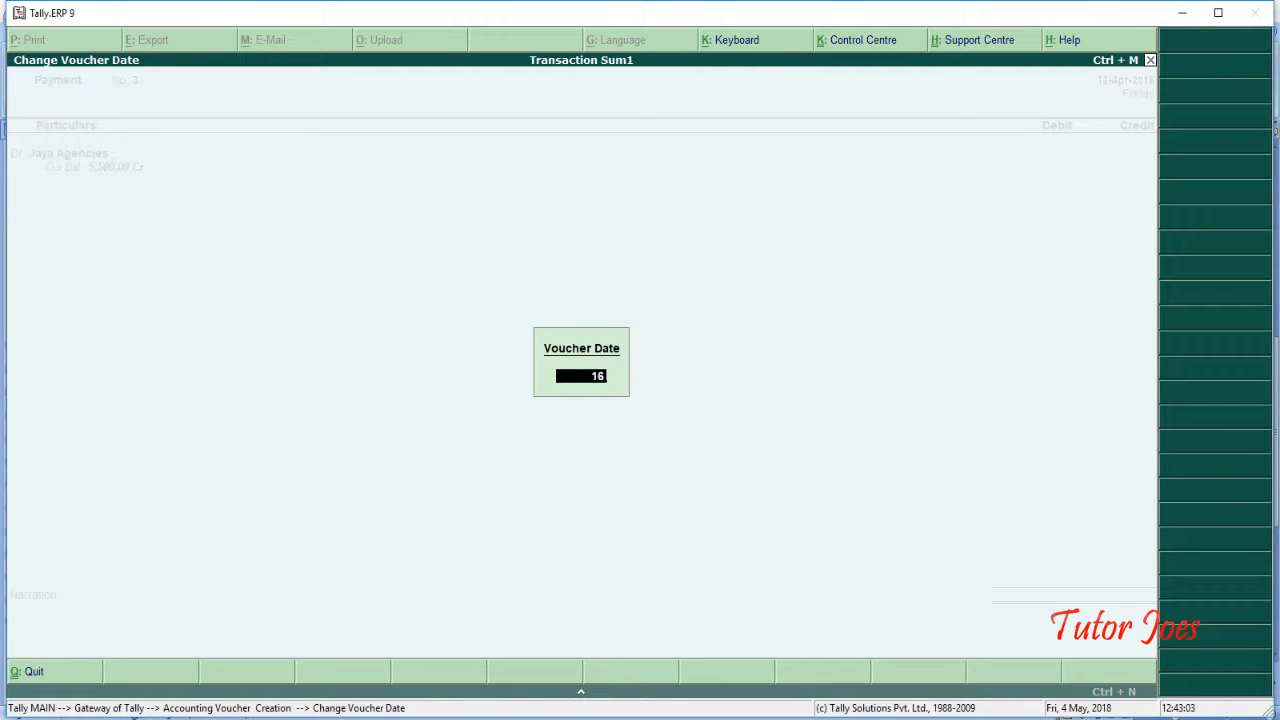
{"action": "type", "text": "-4"}
{"action": "key", "text": "Return"}
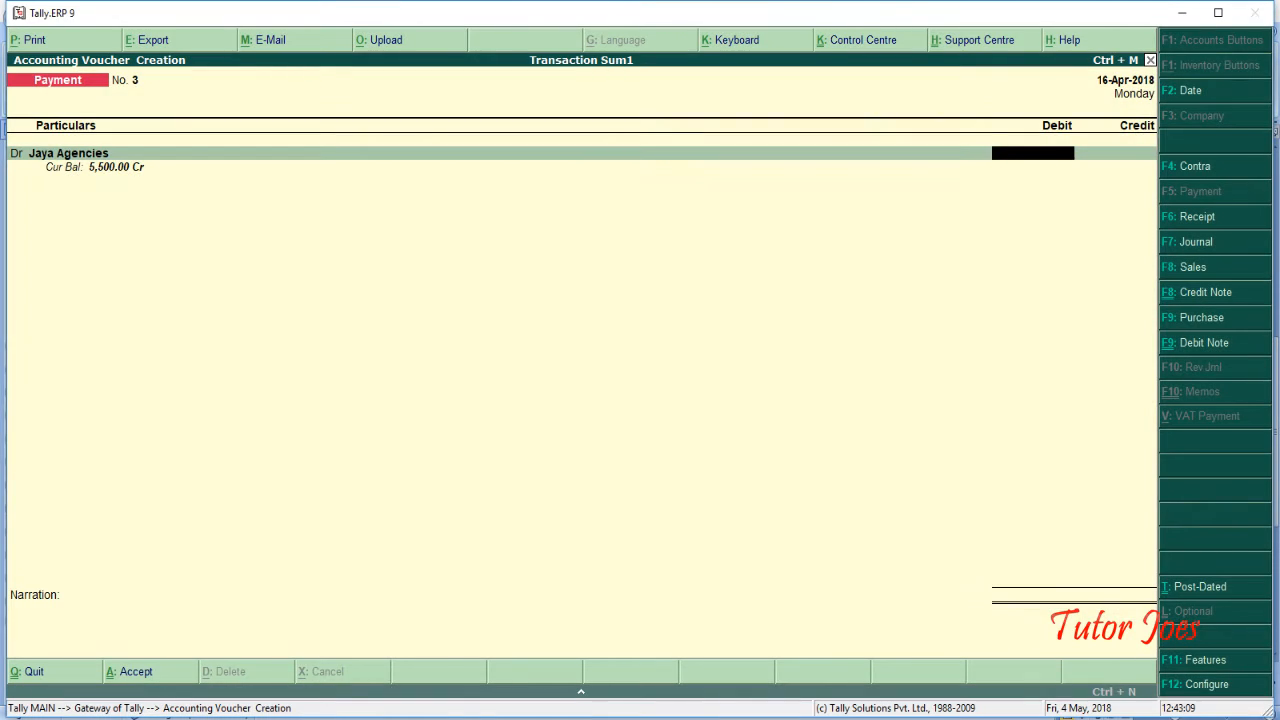
Debit Jaya Agencies with 1,500.00 in the payment voucher and allocate it as Agst Ref to pending bill 80
{"action": "type", "text": "1500"}
{"action": "key", "text": "Return"}
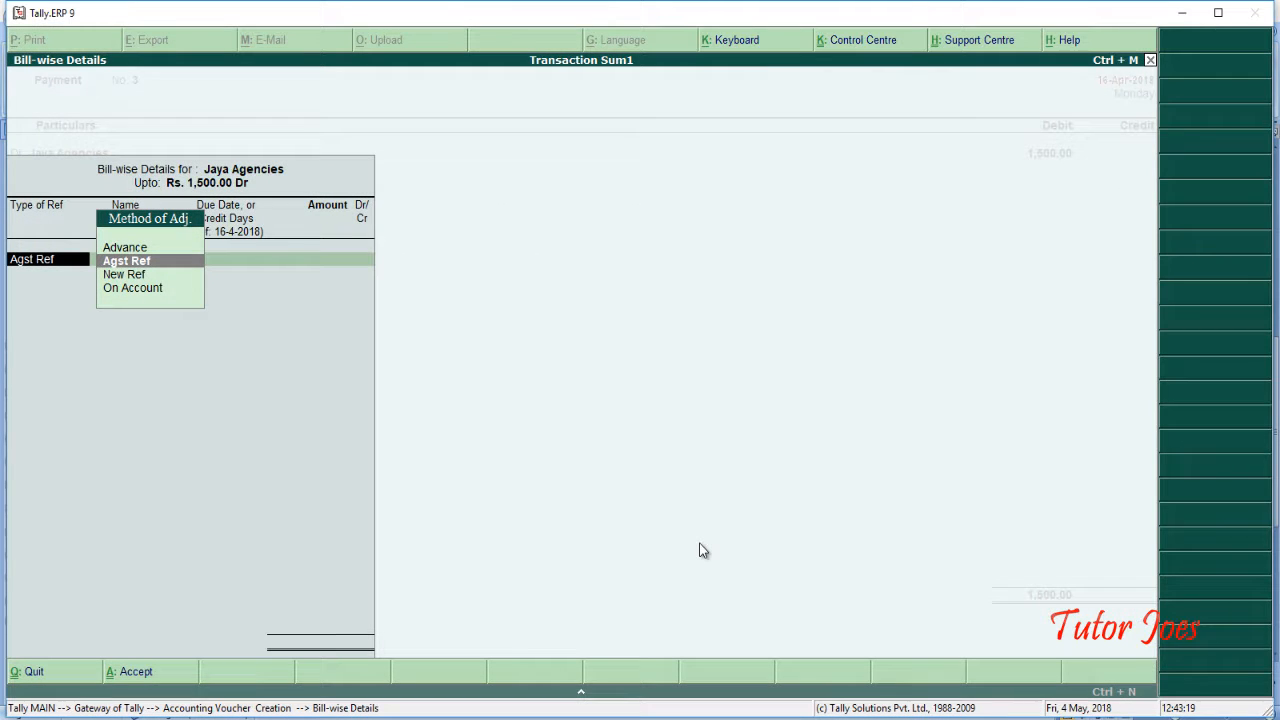
{"action": "key", "text": "Return"}
{"action": "key", "text": "Down"}
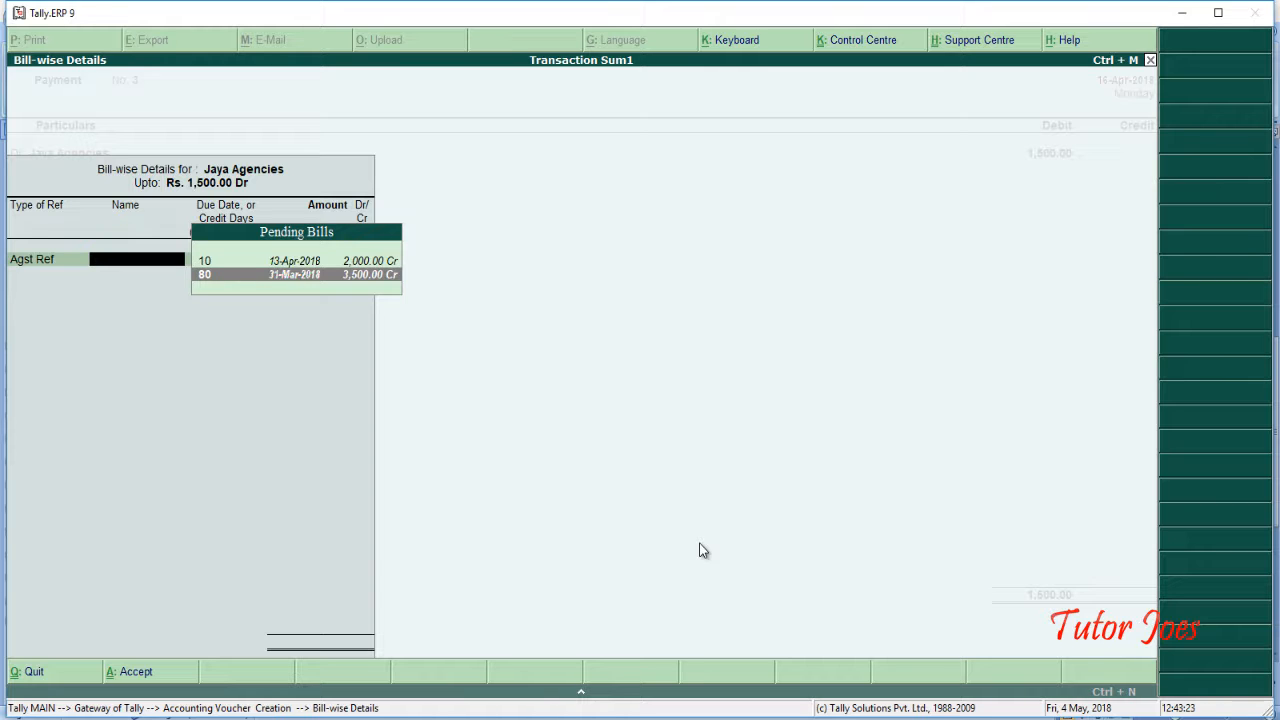
{"action": "key", "text": "Return"}
{"action": "key", "text": "Return"}
{"action": "key", "text": "Return"}
{"action": "key", "text": "Return"}
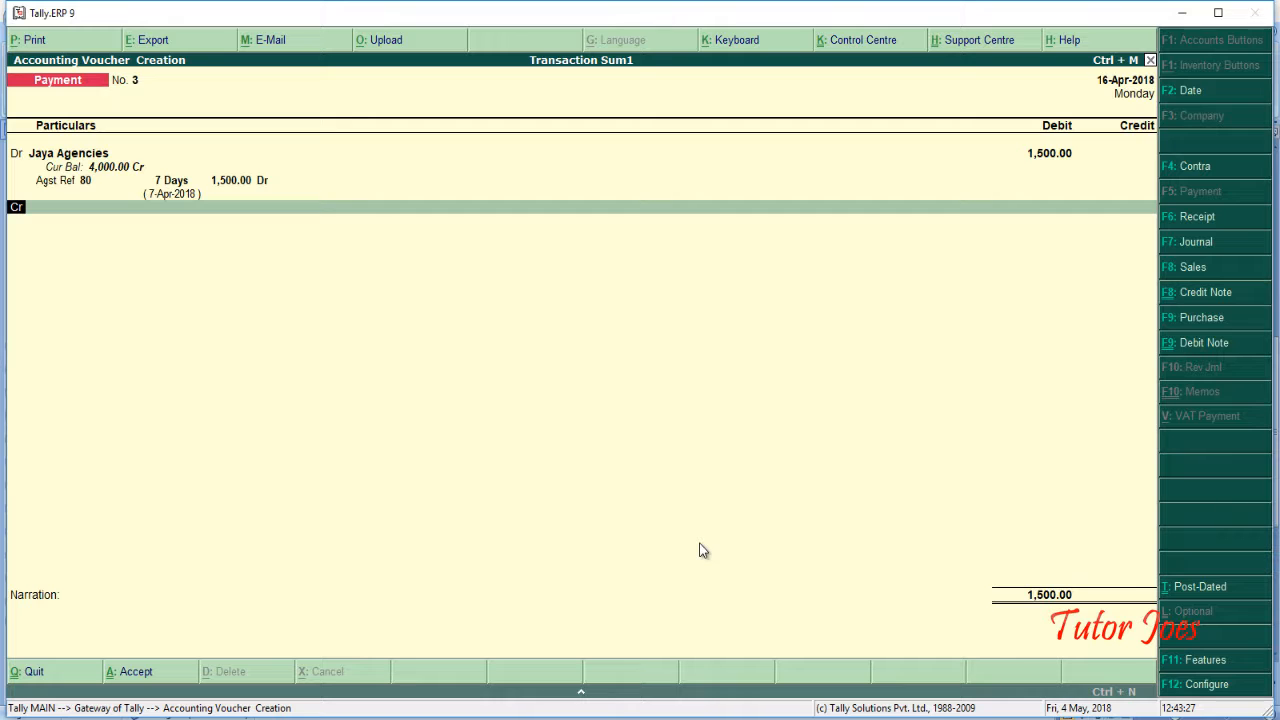
Check the Apr 16 settlement in the Word list, then credit Cash with 1,500.00 in the Tally payment voucher
{"action": "key", "text": "Return"}
{"action": "left_click", "coordinate": [590, 718]}
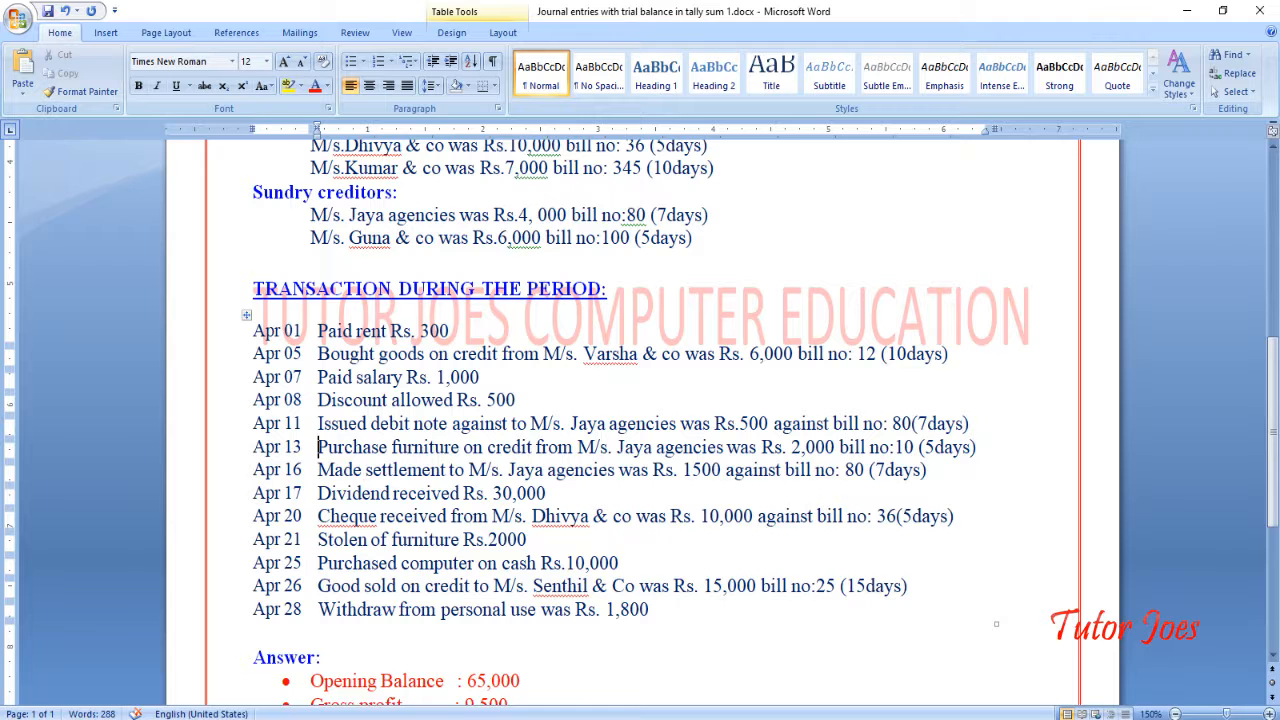
{"action": "key", "text": "alt+Tab"}
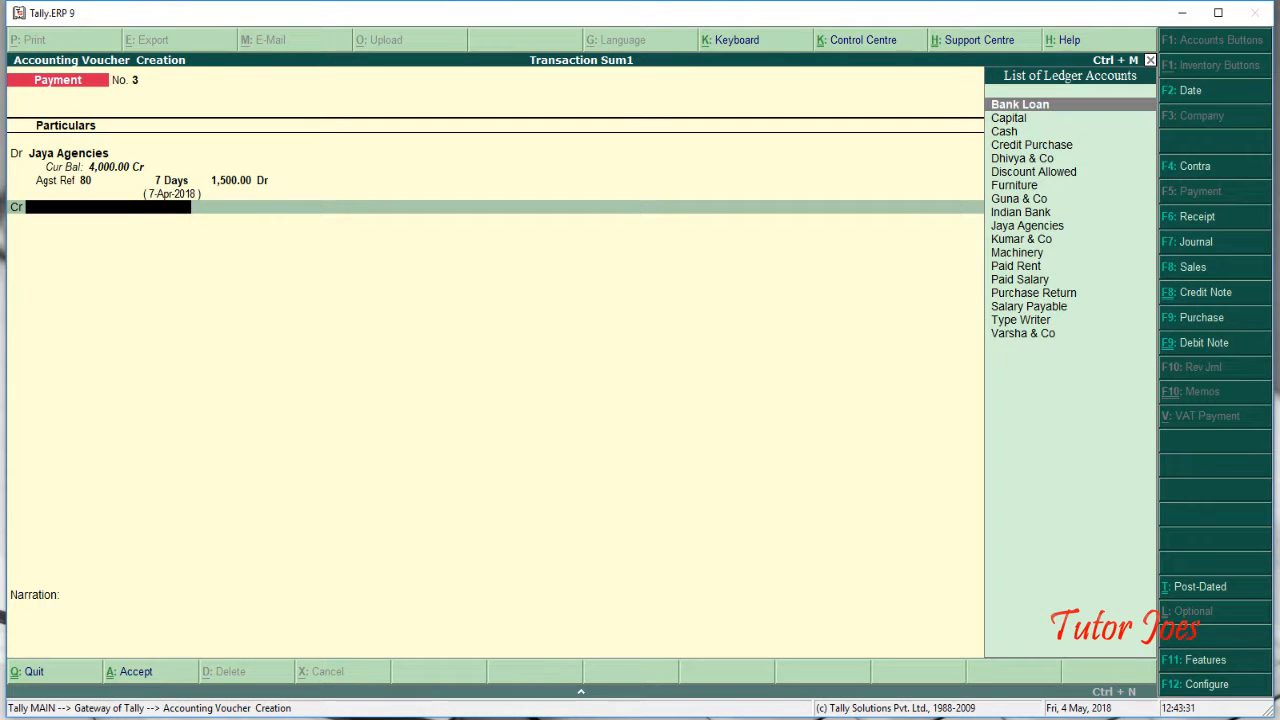
{"action": "key", "text": "alt+Tab"}
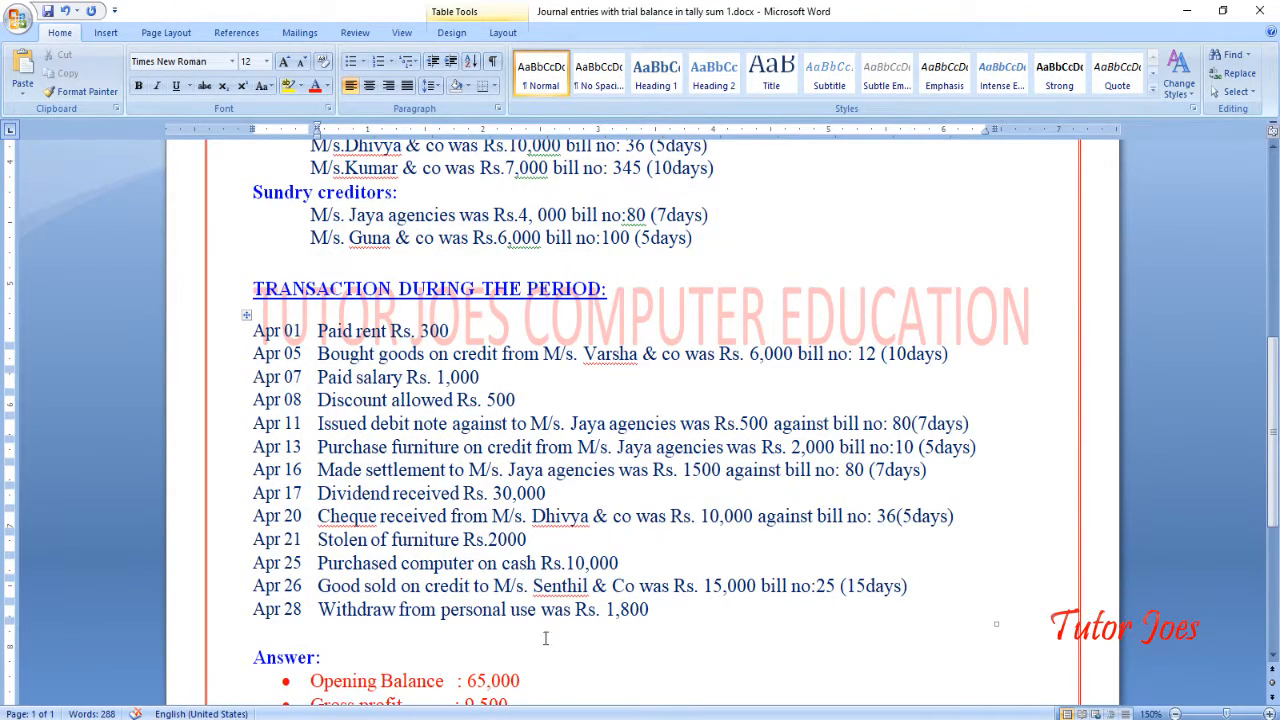
{"action": "key", "text": "alt+Tab"}
{"action": "key", "text": "Down"}
{"action": "key", "text": "Down"}
{"action": "key", "text": "Return"}
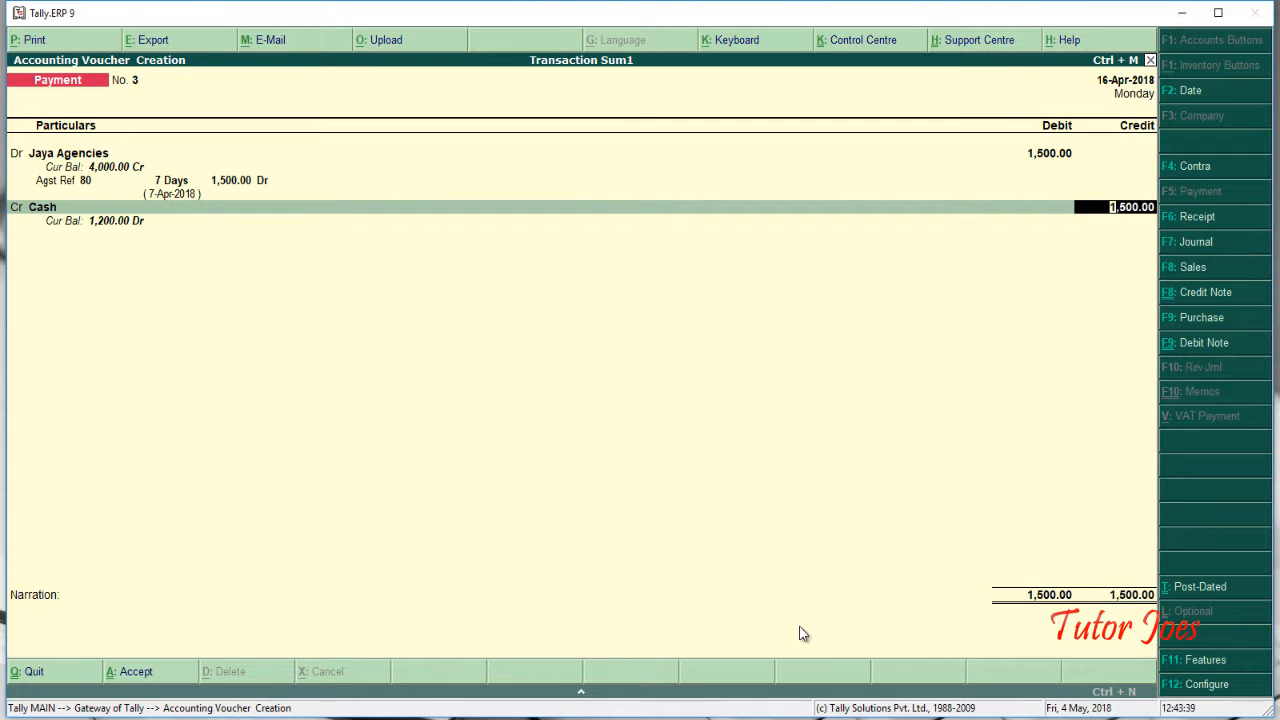
{"action": "key", "text": "Return"}
Enter the narration "being amount paid to jaya agencies" and save the payment voucher
{"action": "key", "text": "Return"}
{"action": "key", "text": "n"}
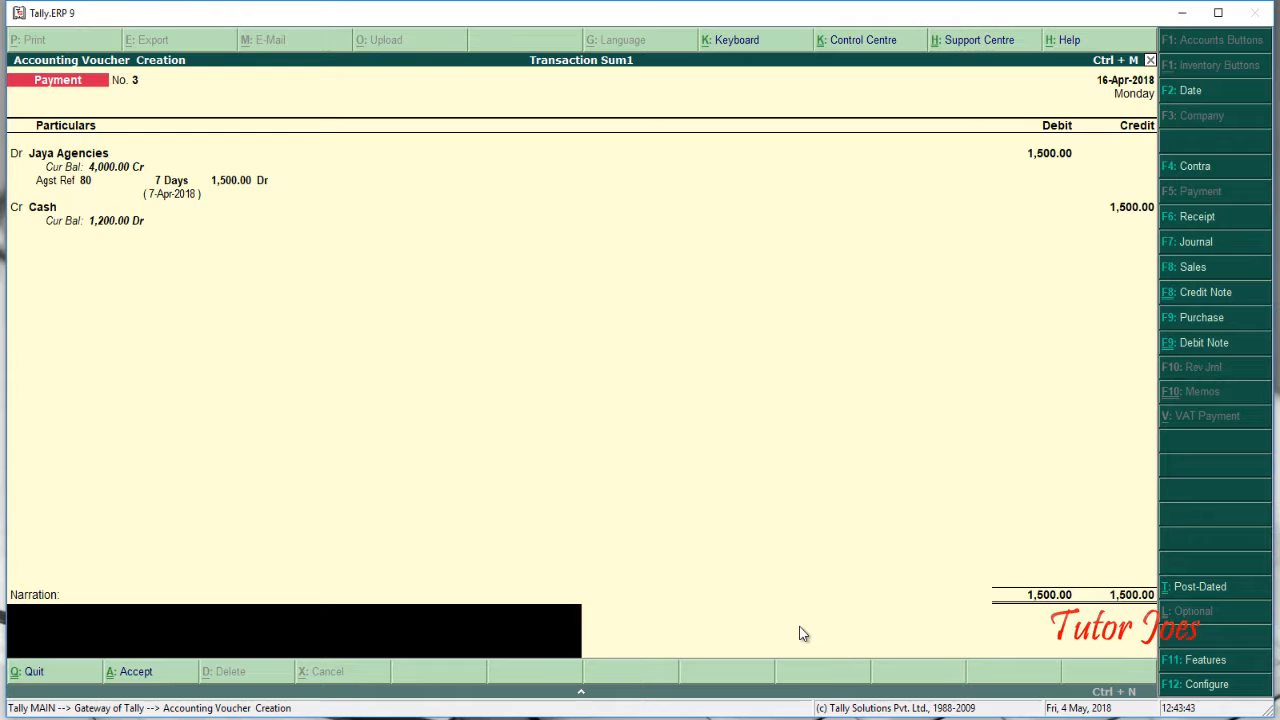
{"action": "type", "text": "being amount paid to jaya agencies"}
{"action": "key", "text": "Return"}
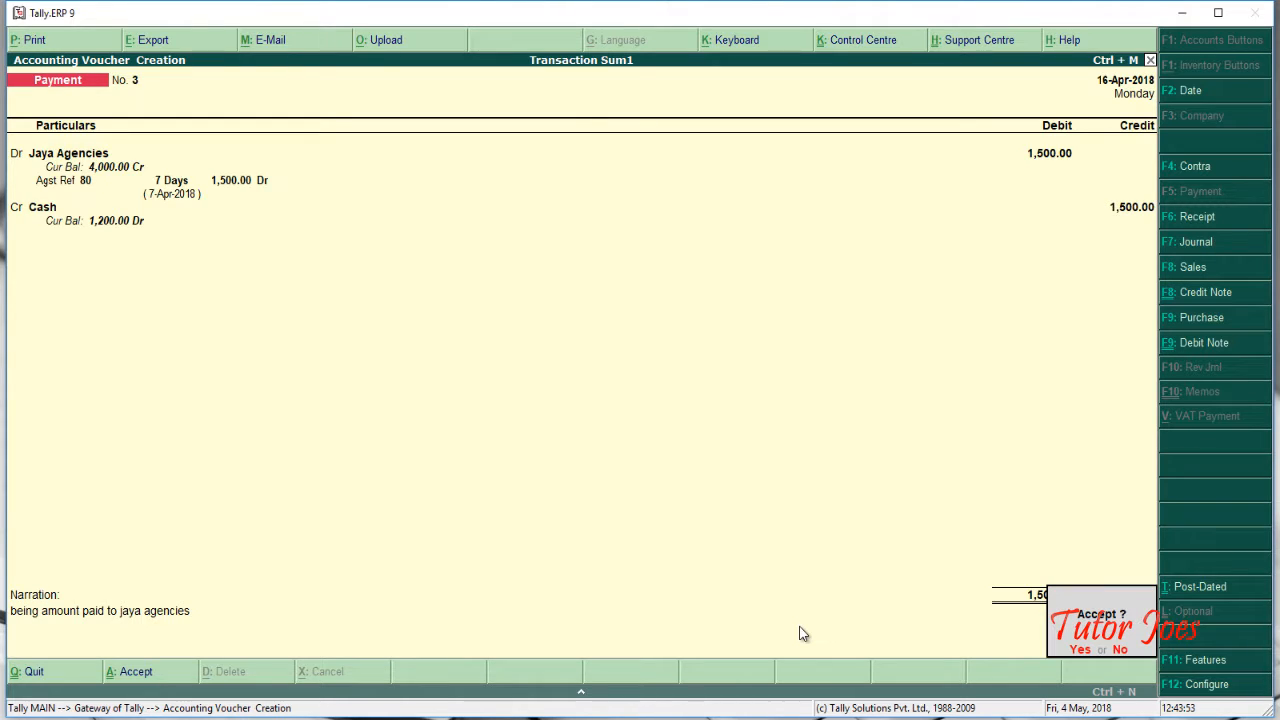
{"action": "key", "text": "y"}
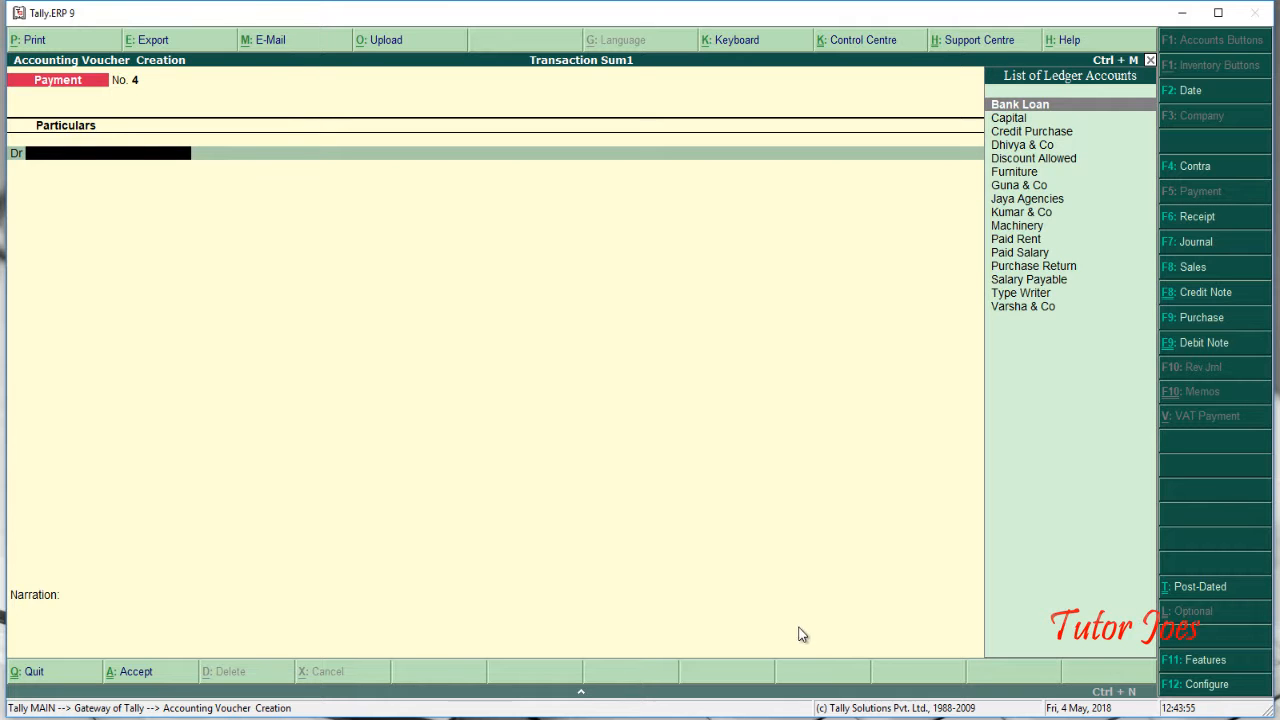
Check the next transaction in the Word list, then start a receipt voucher in Tally dated 17-Apr-2018
{"action": "left_click", "coordinate": [739, 715]}
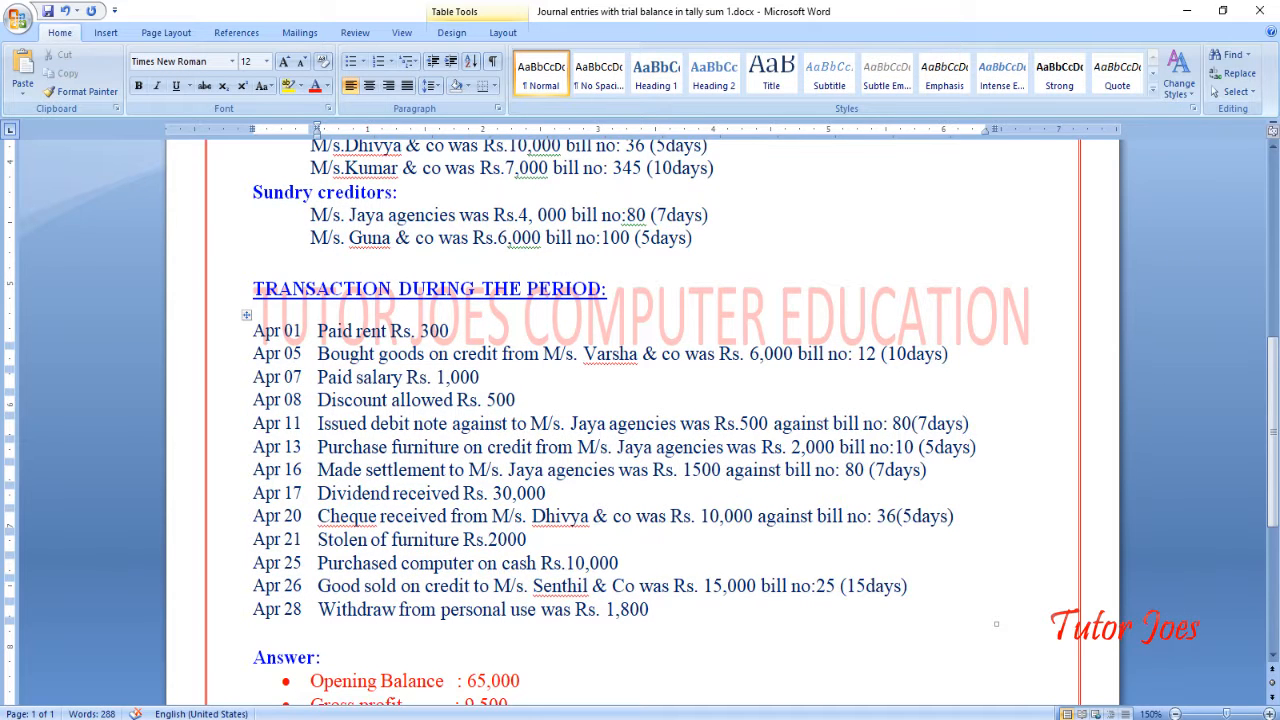
{"action": "key", "text": "alt+Tab"}
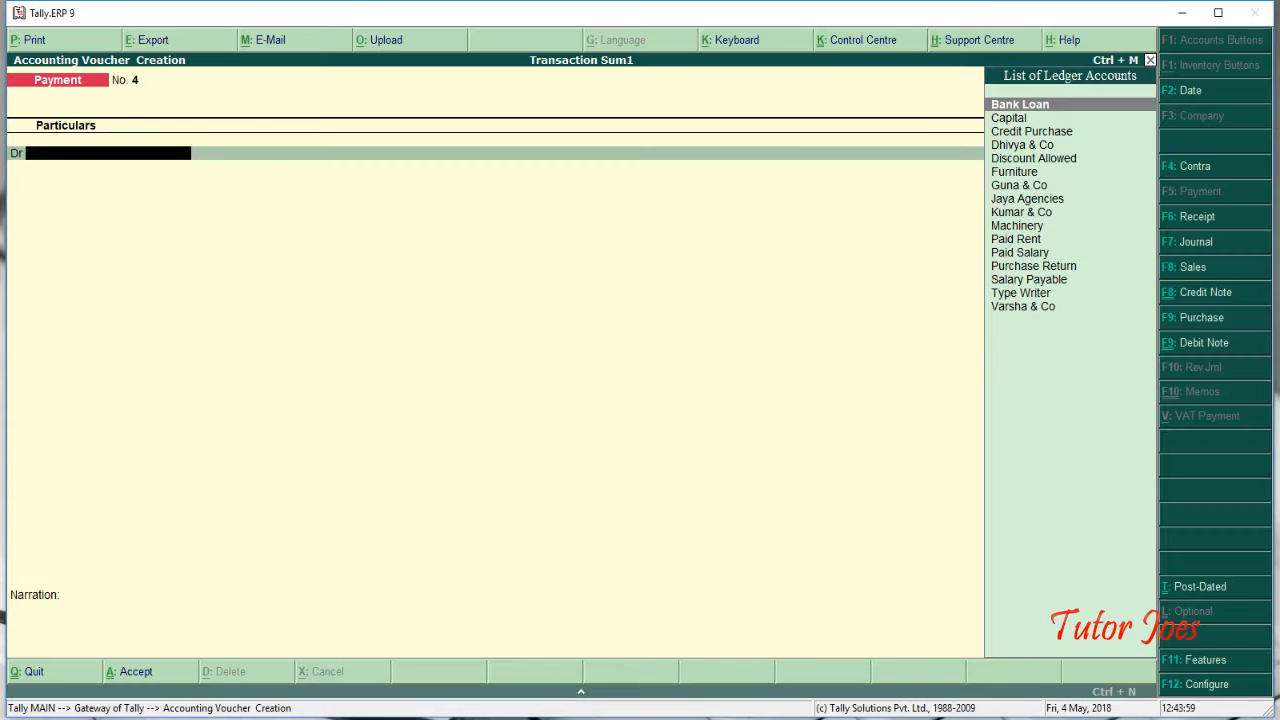
{"action": "left_click", "coordinate": [1195, 217]}
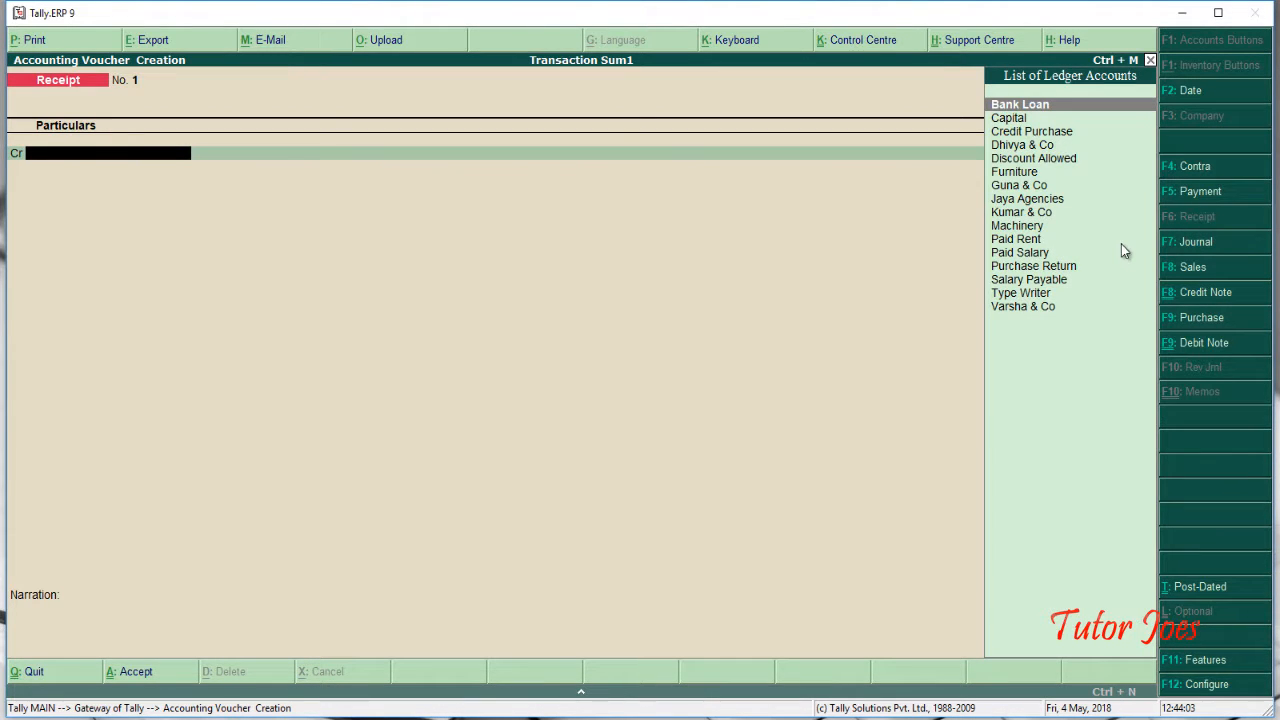
{"action": "key", "text": "F2"}
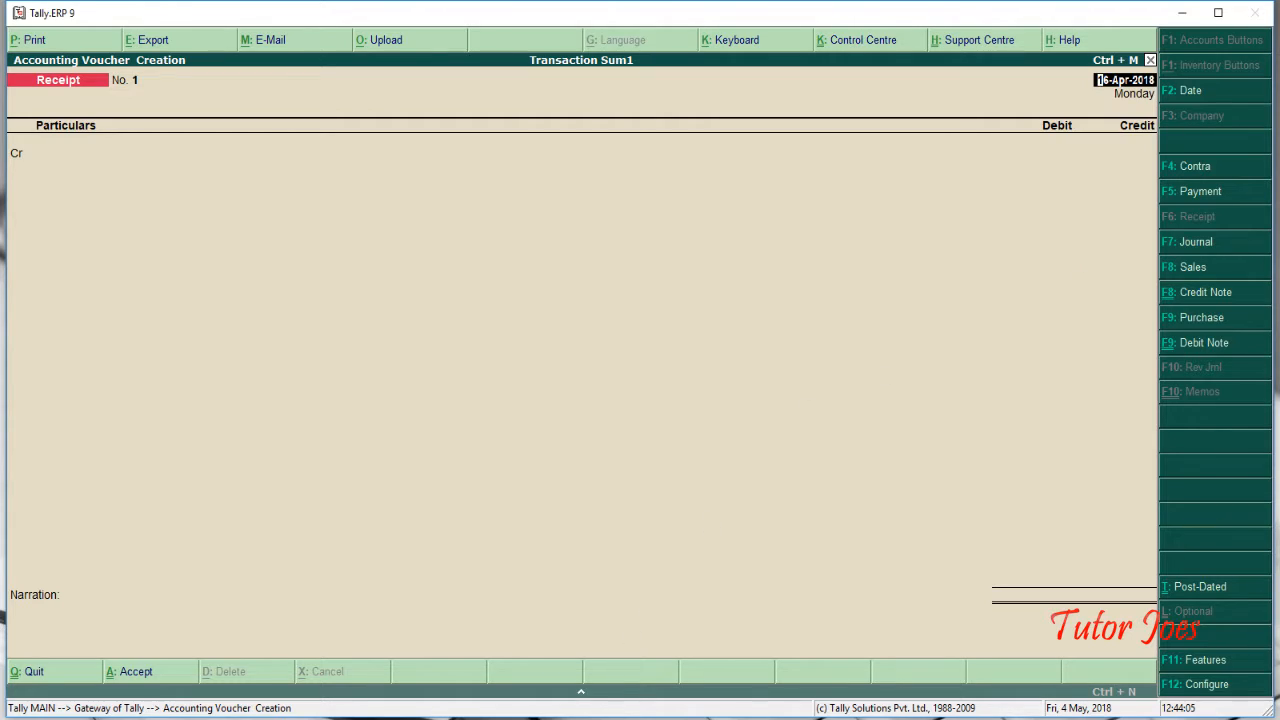
{"action": "key", "text": "alt+Tab"}
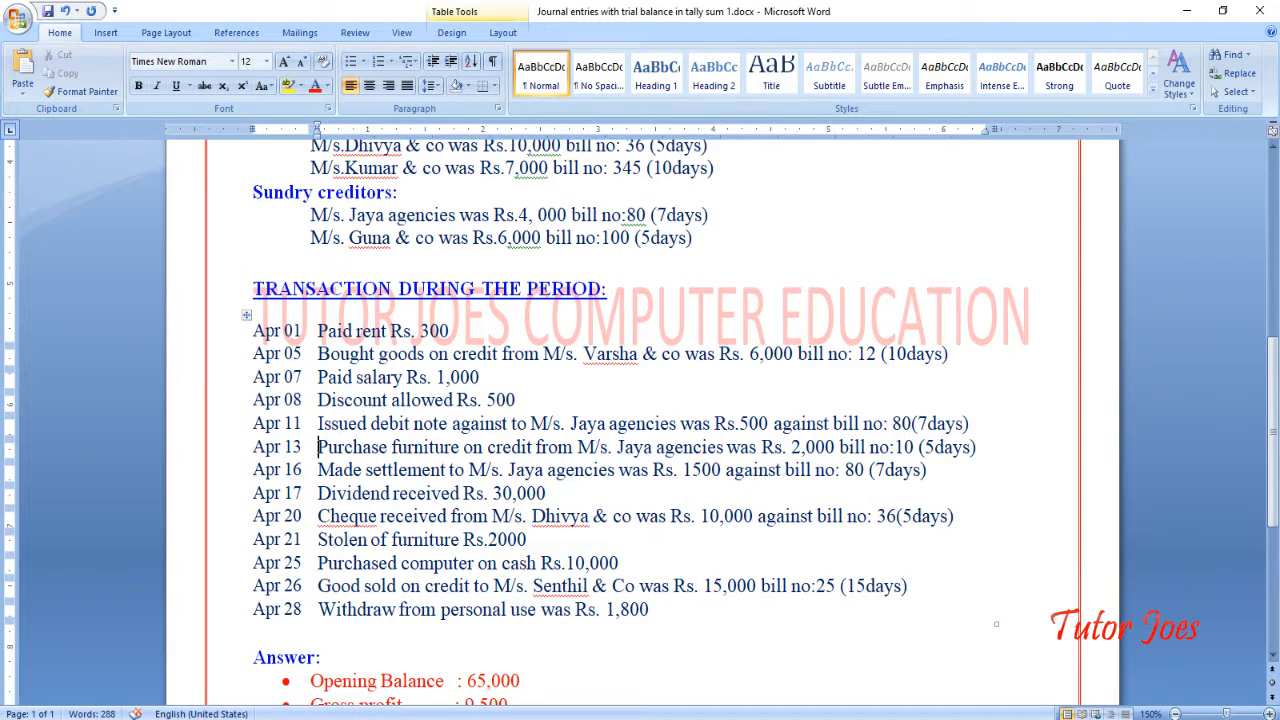
{"action": "key", "text": "alt+Tab"}
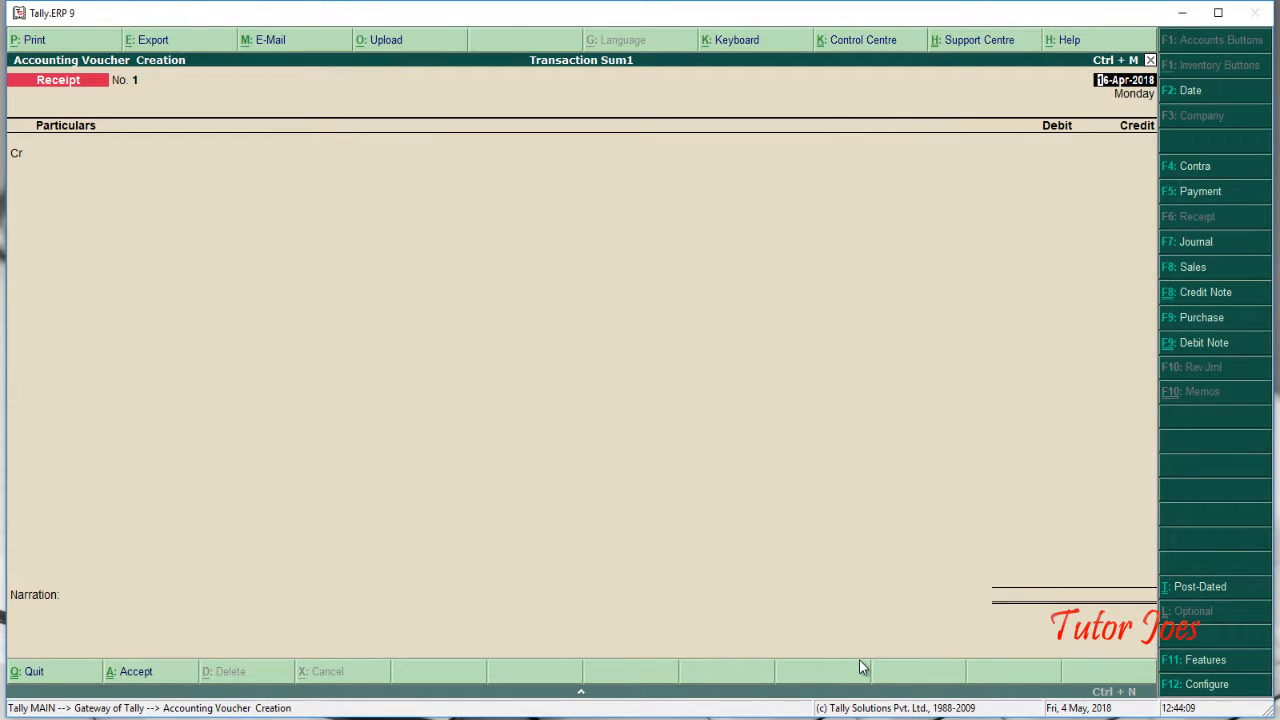
{"action": "key", "text": "F2"}
{"action": "type", "text": "17.4"}
{"action": "key", "text": "Return"}
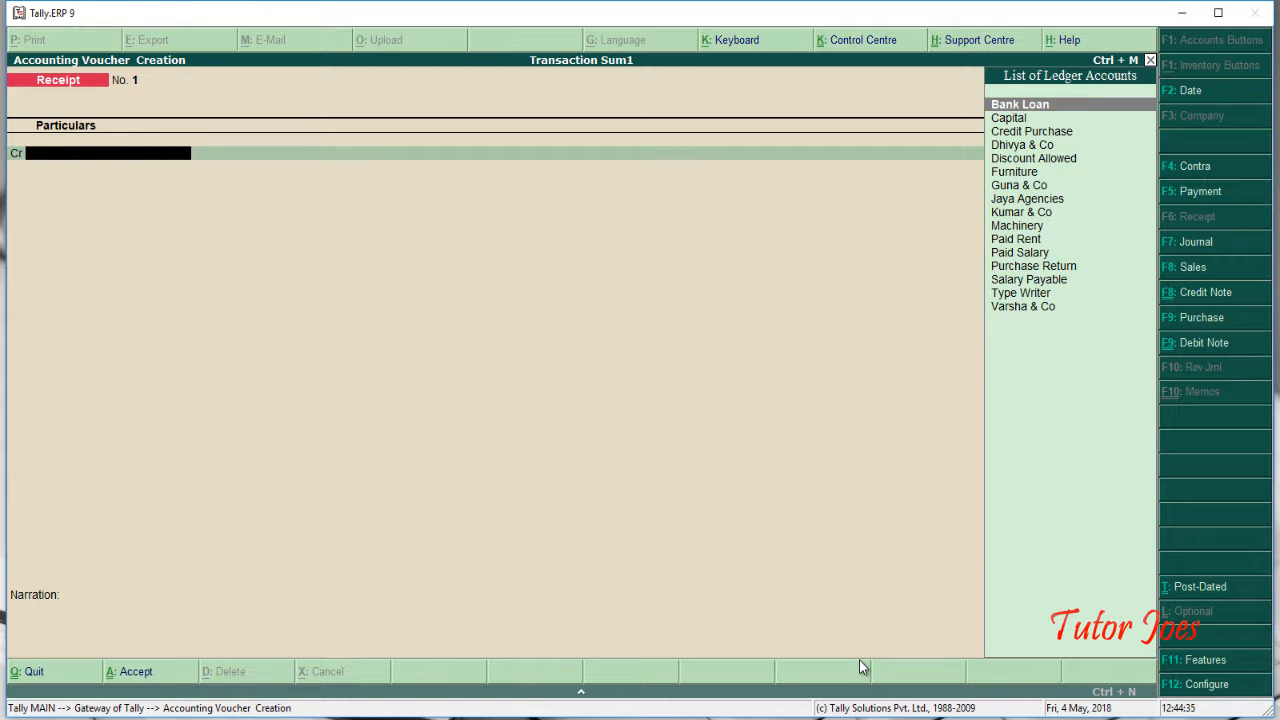
Create a ledger named "Divident Received" under Indirect Incomes and use it as the receipt voucher's credit ledger
{"action": "key", "text": "alt+c"}
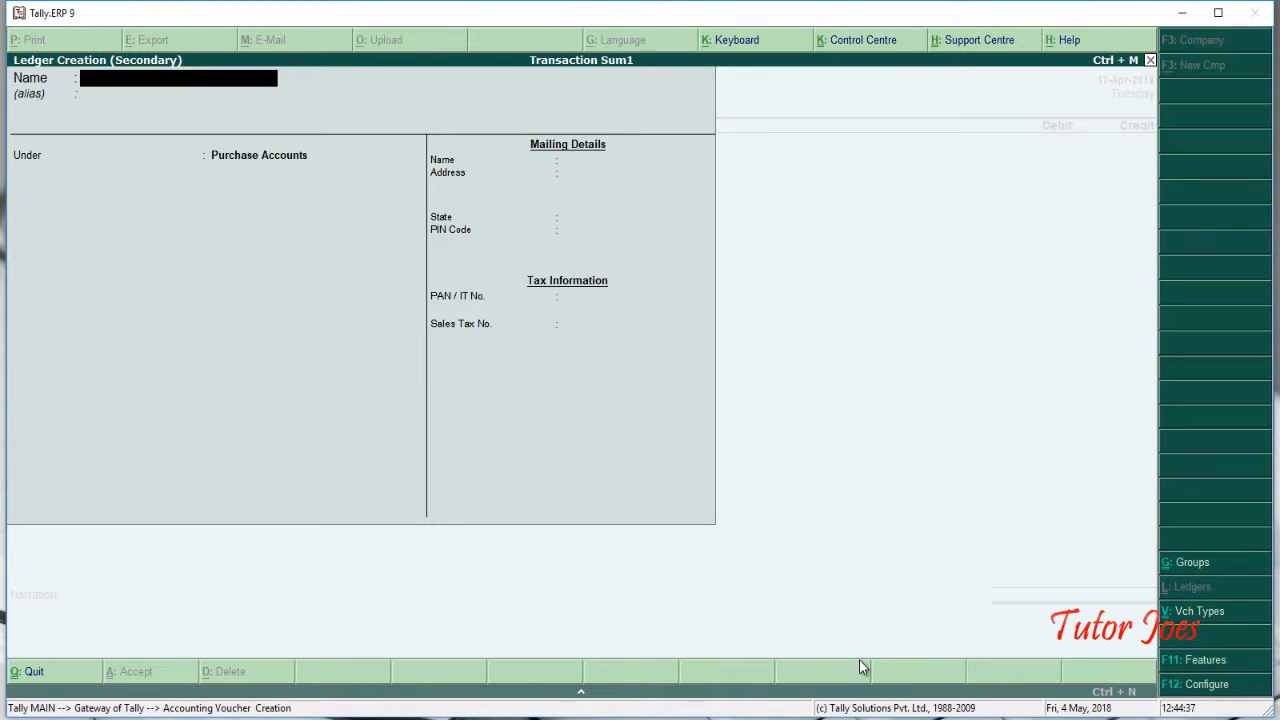
{"action": "type", "text": "Dividen"}
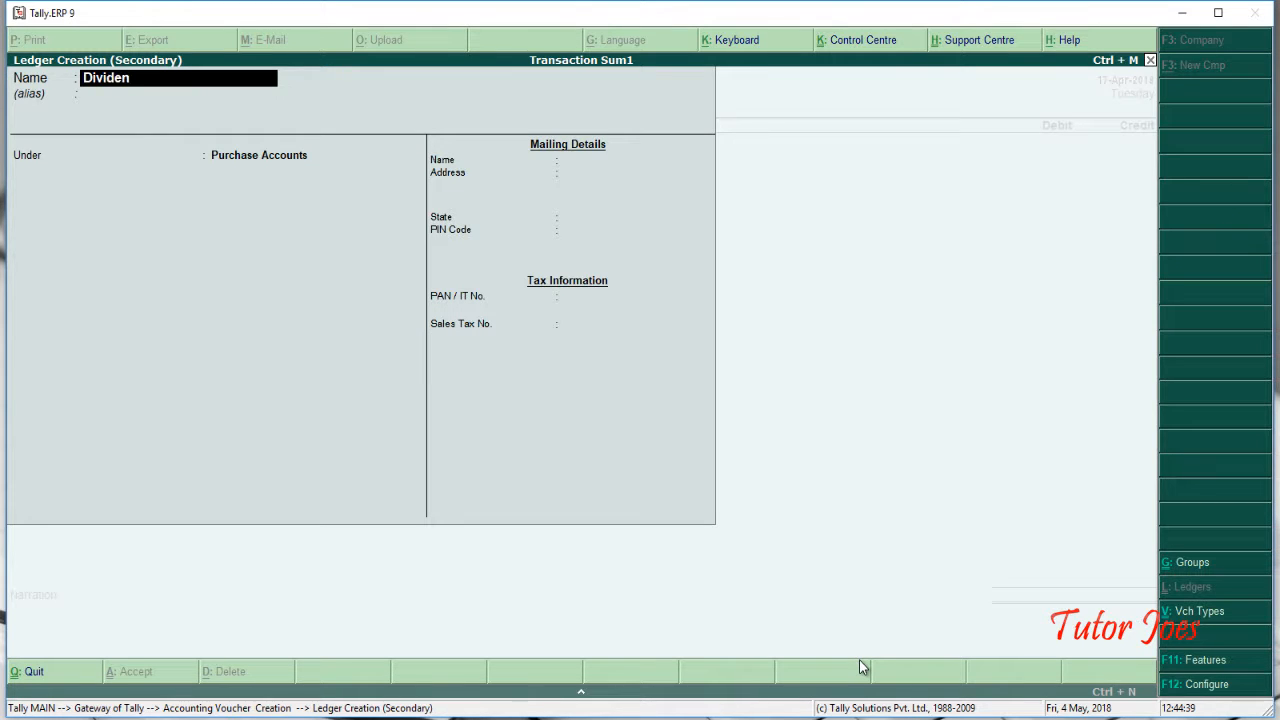
{"action": "type", "text": "t Received"}
{"action": "key", "text": "Return"}
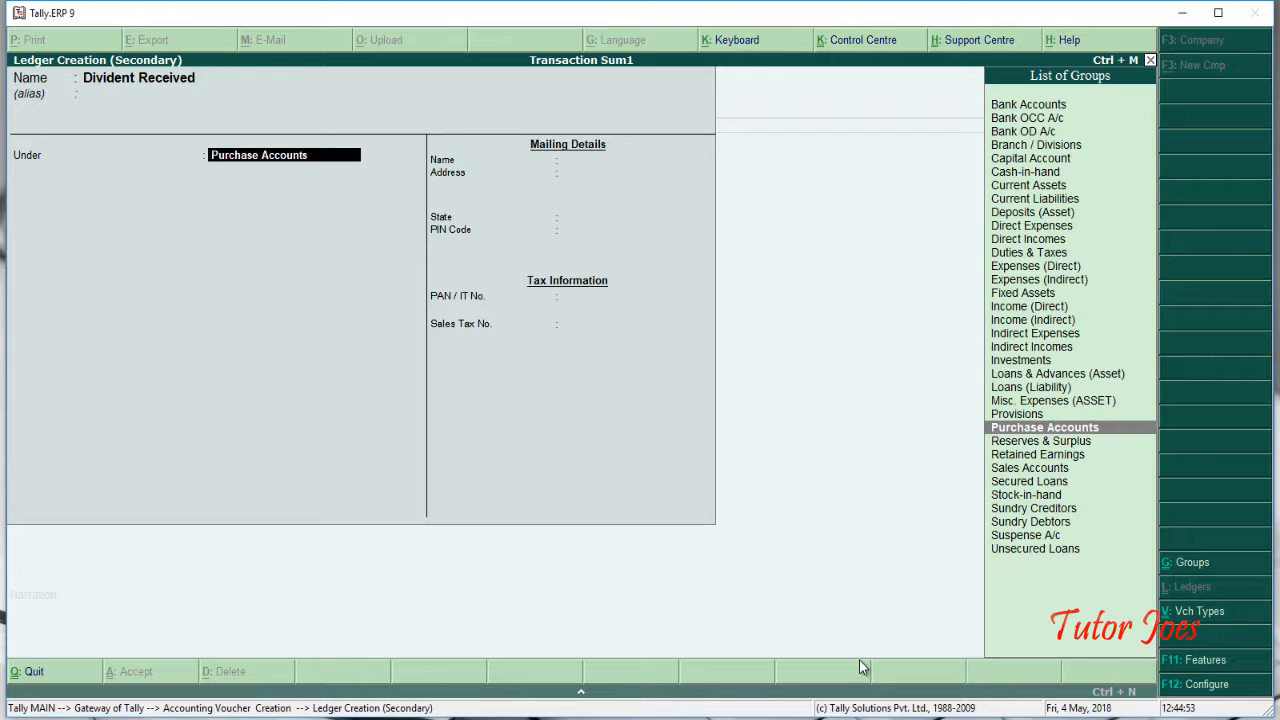
{"action": "type", "text": "I"}
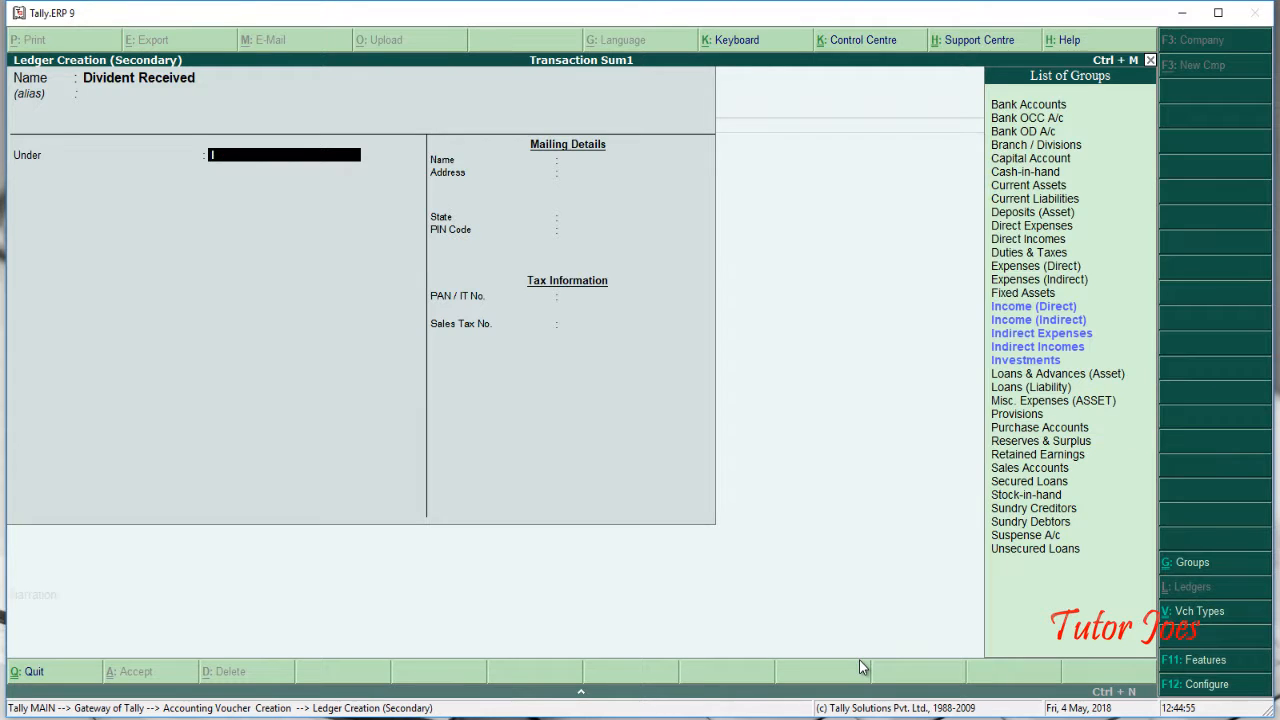
{"action": "type", "text": "ndi"}
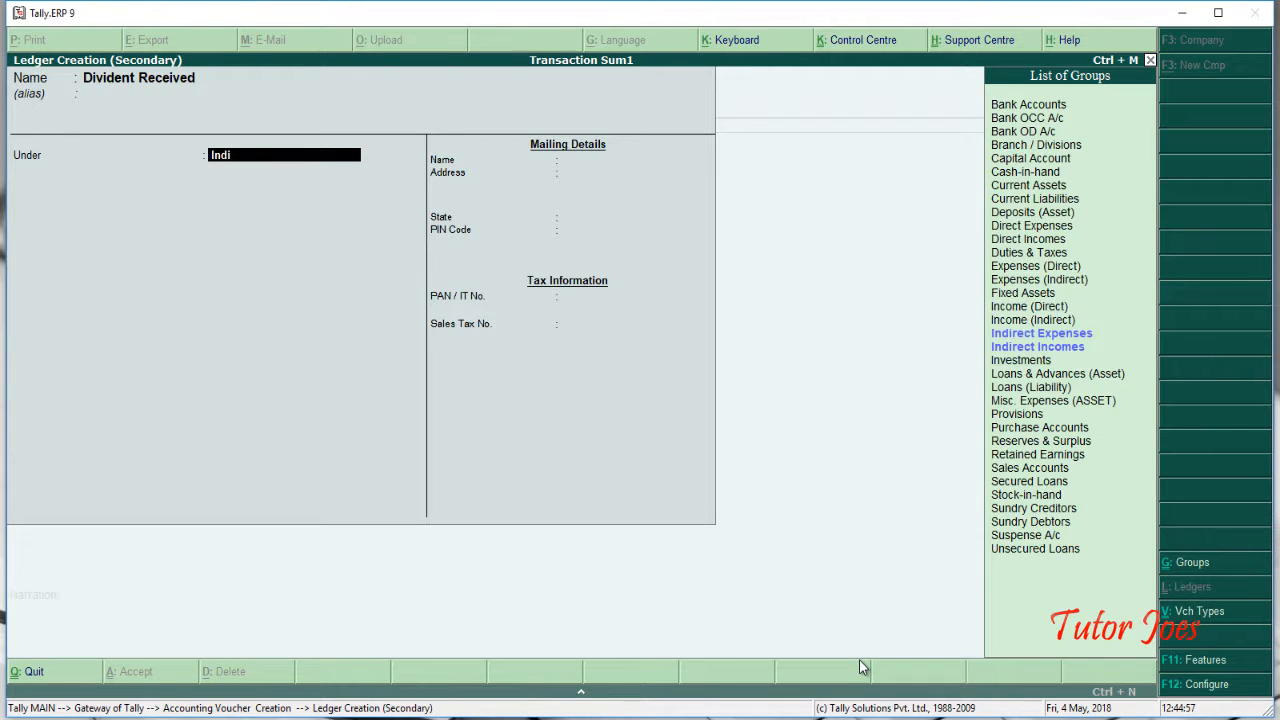
{"action": "key", "text": "Down"}
{"action": "key", "text": "Return"}
{"action": "key", "text": "Return"}
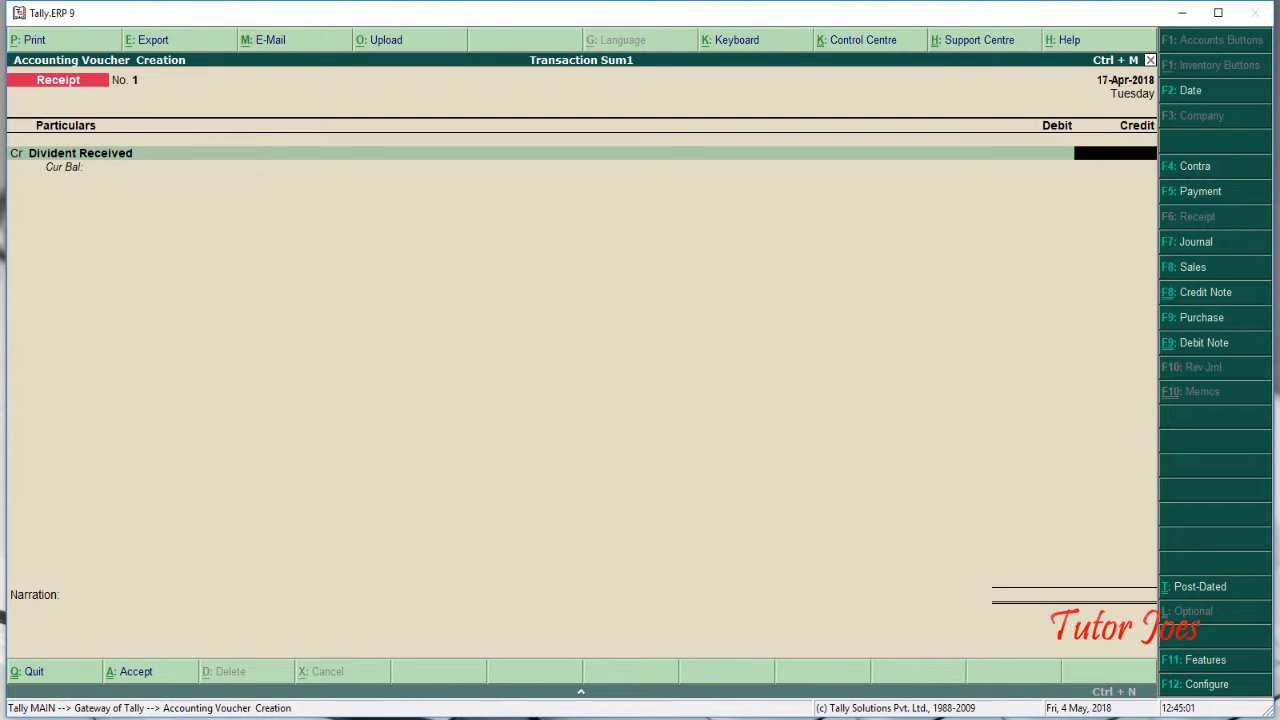
Look up the dividend amount in the Word list, then credit Divident Received with 30,000.00 and select Cash as the debit ledger in Tally
{"action": "key", "text": "alt+Tab"}
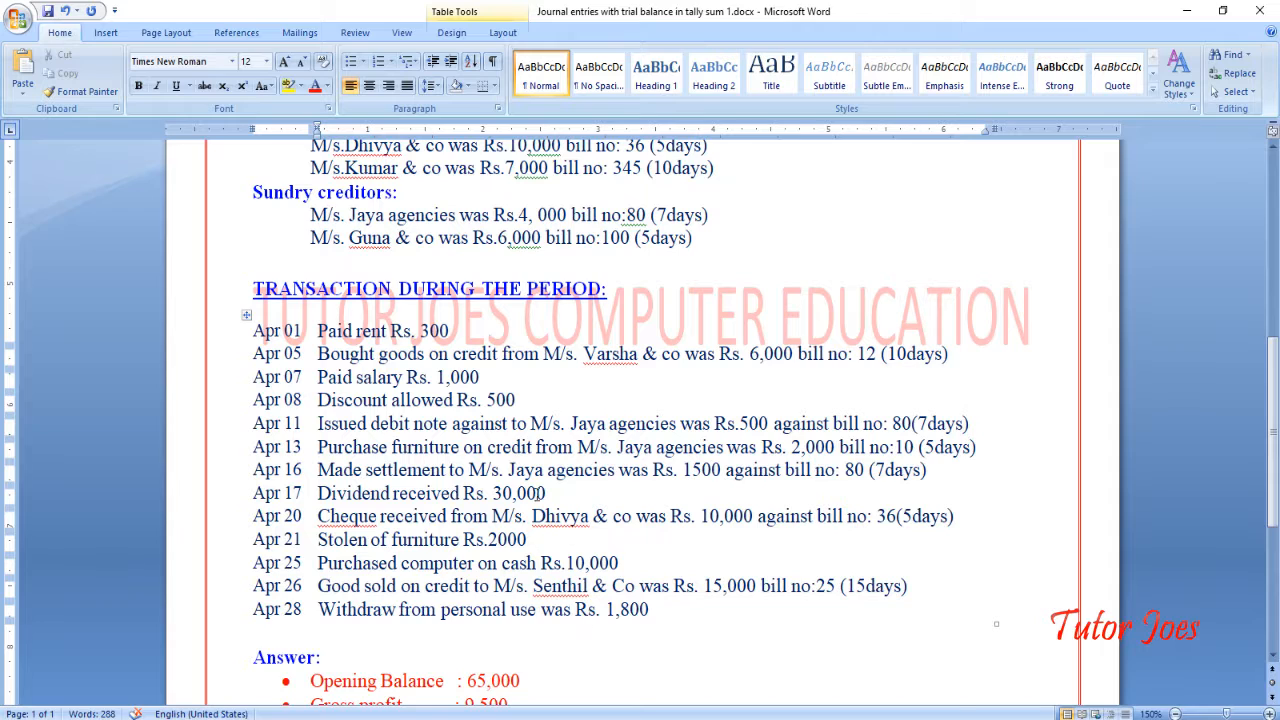
{"action": "key", "text": "alt+Tab"}
{"action": "type", "text": "3"}
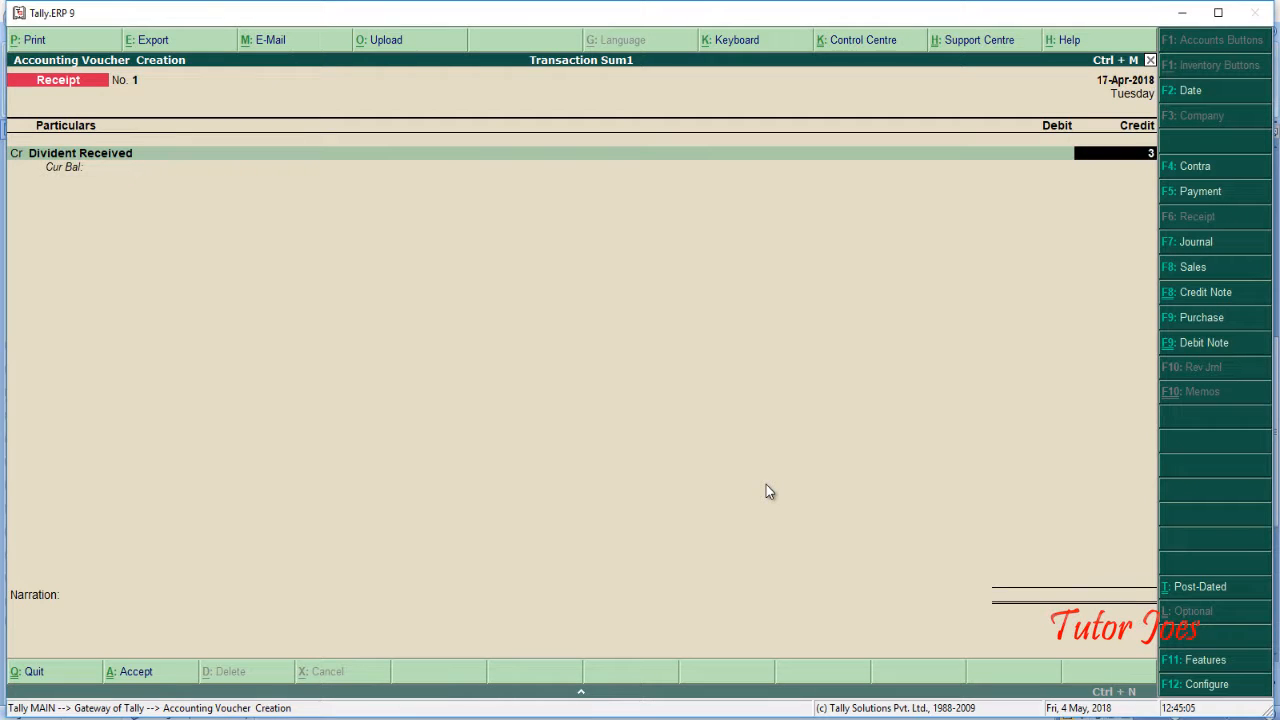
{"action": "type", "text": "0,000000"}
{"action": "key", "text": "Return"}
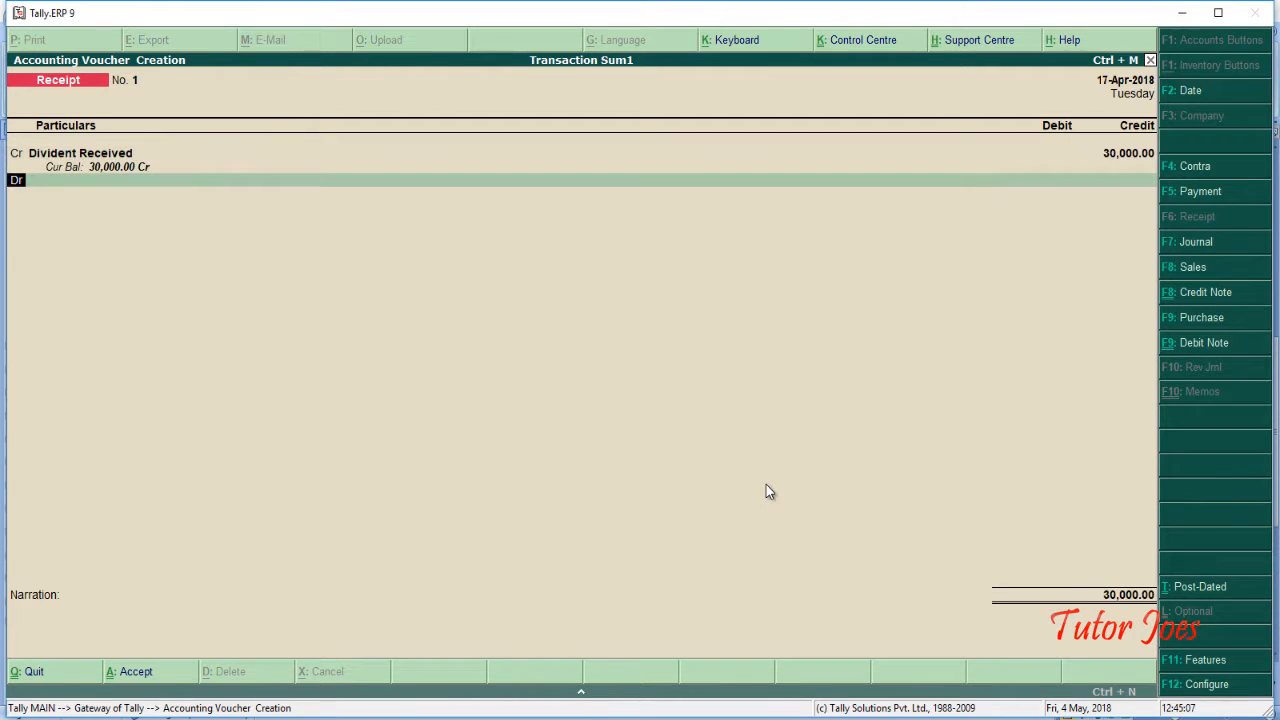
{"action": "key", "text": "Return"}
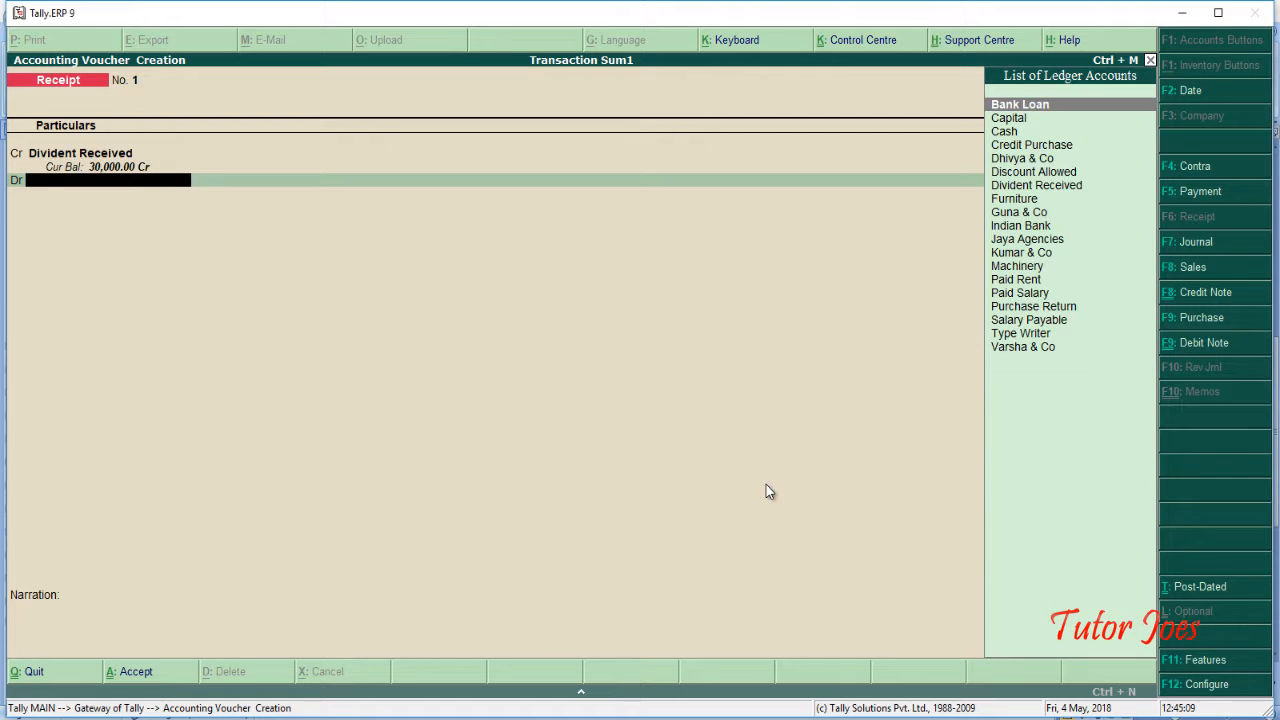
{"action": "key", "text": "Down"}
{"action": "key", "text": "Down"}
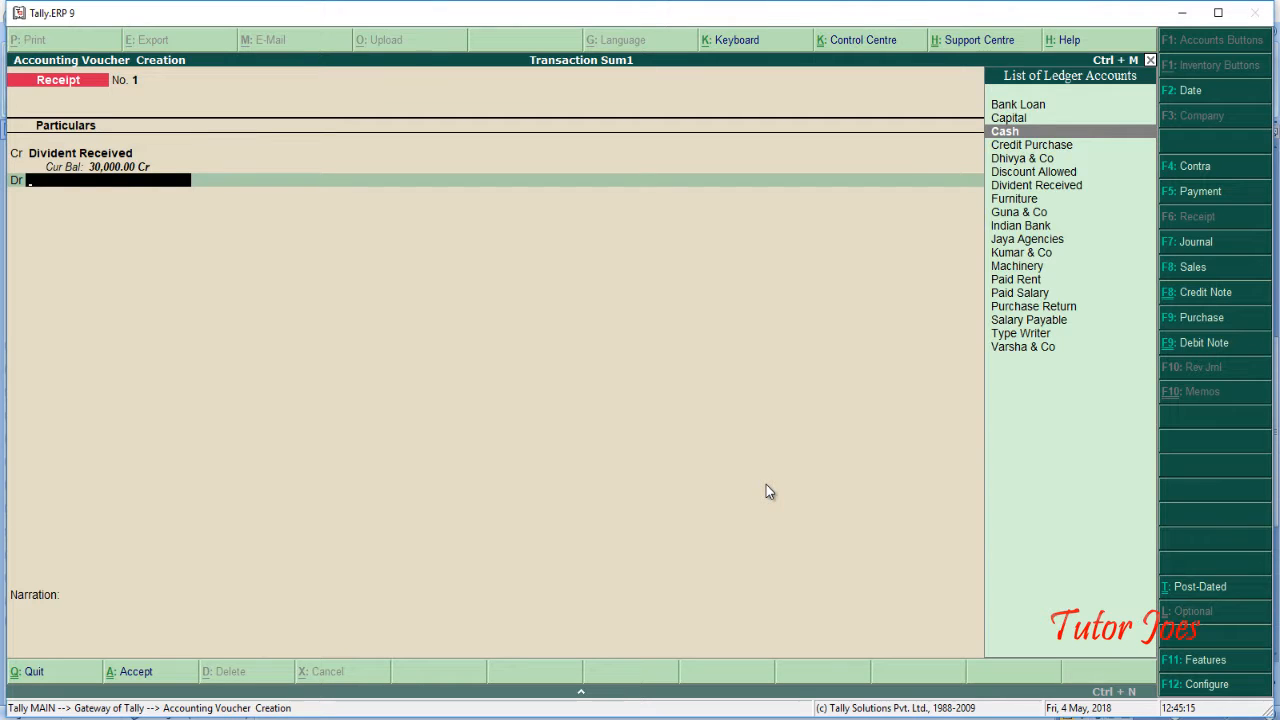
{"action": "key", "text": "Return"}
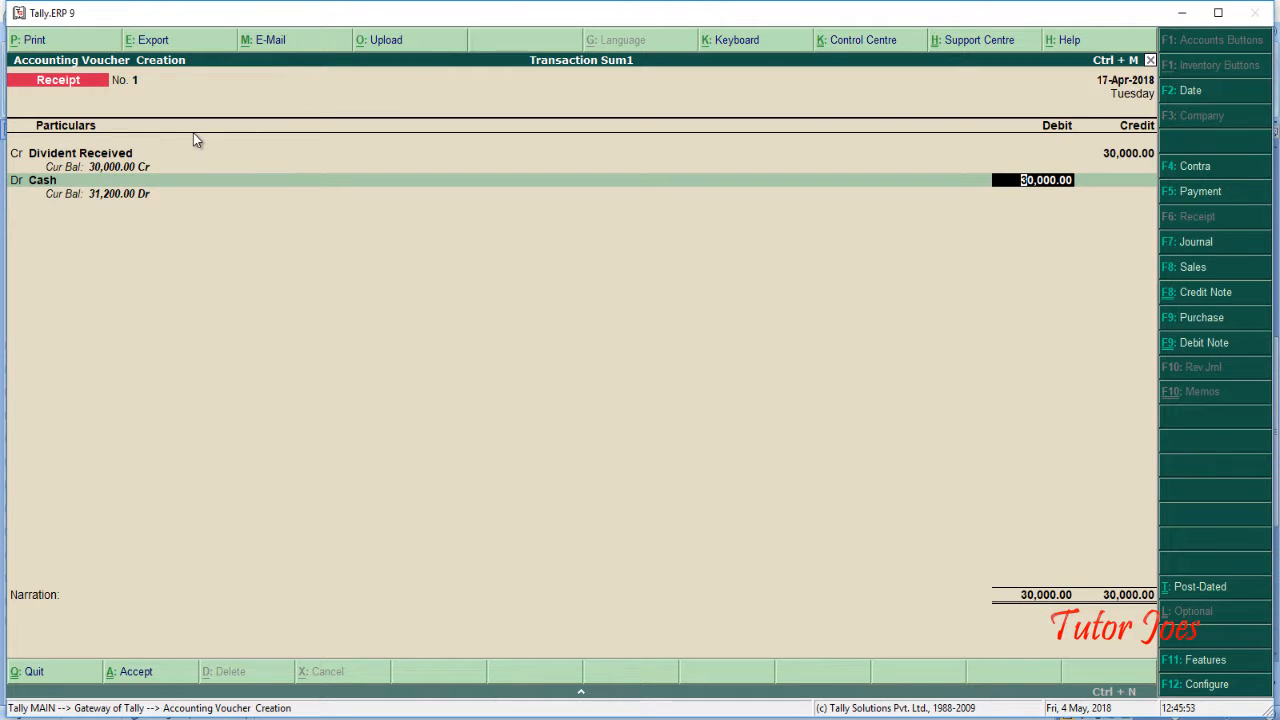
Accept the Cash debit of 30,000.00, enter the narration "being divident received by cash" and save the receipt voucher
{"action": "key", "text": "Return"}
{"action": "type", "text": "be"}
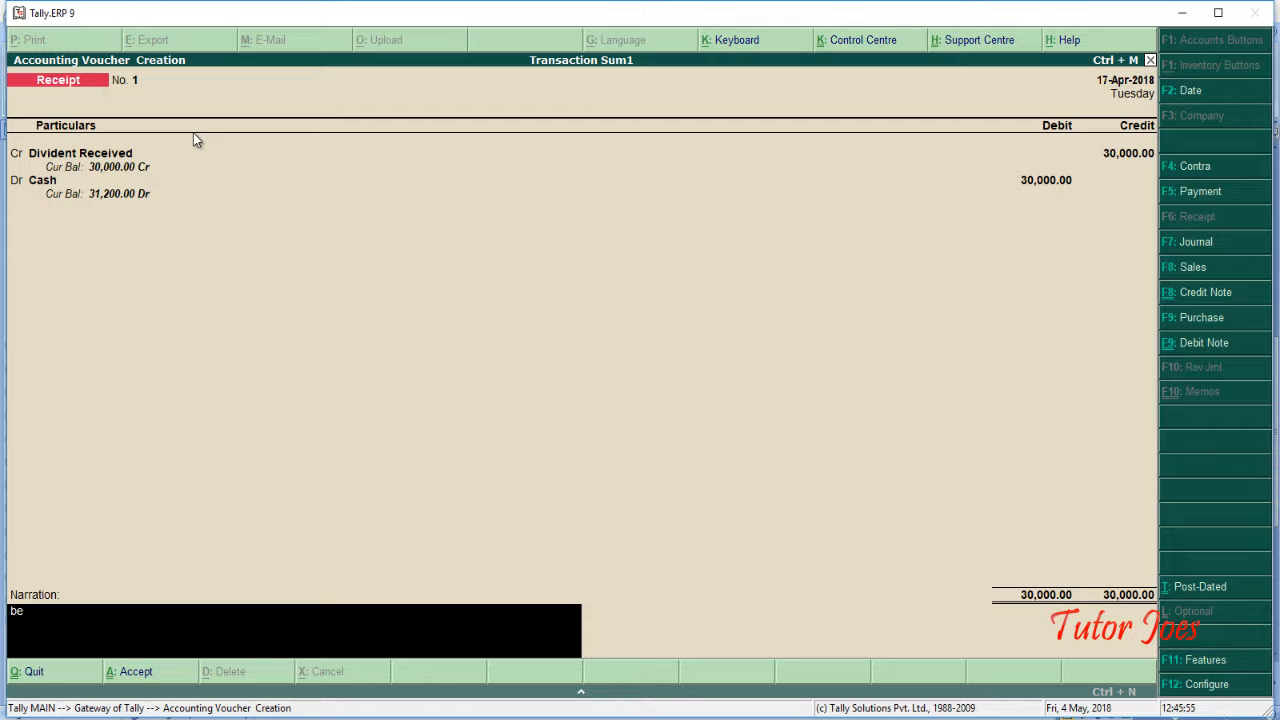
{"action": "type", "text": "ing divident received by cash"}
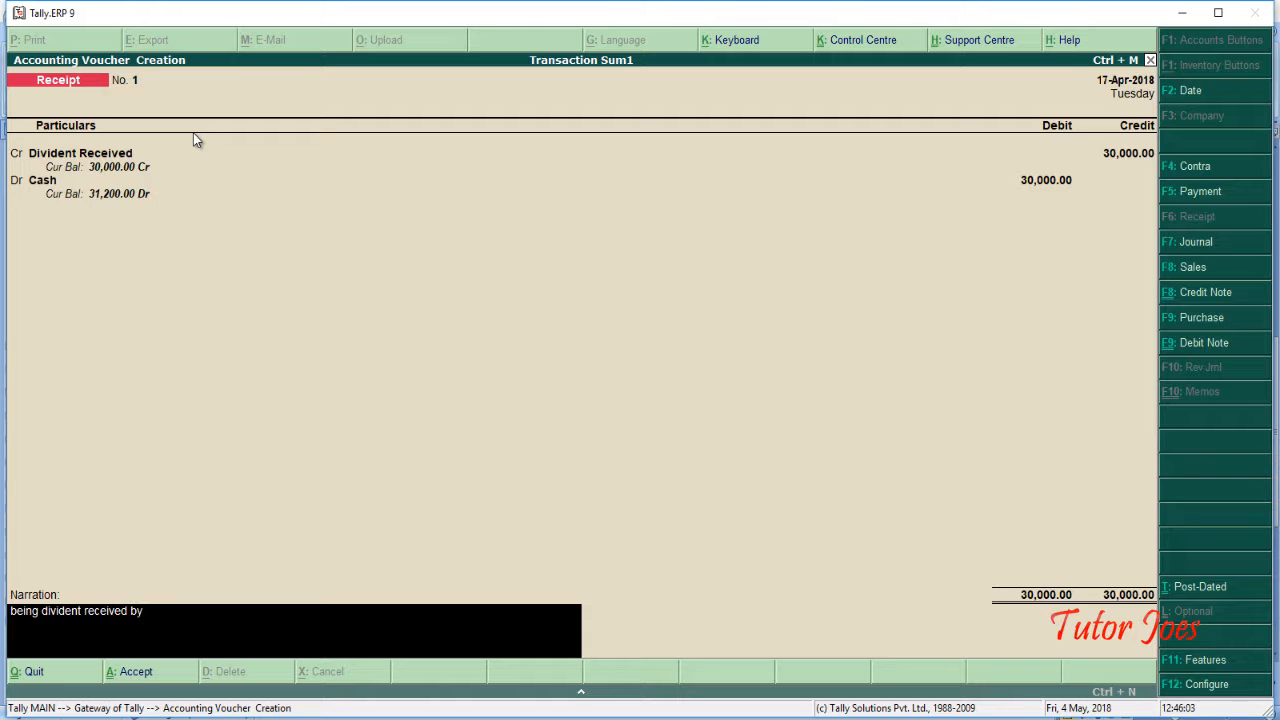
{"action": "key", "text": "Return"}
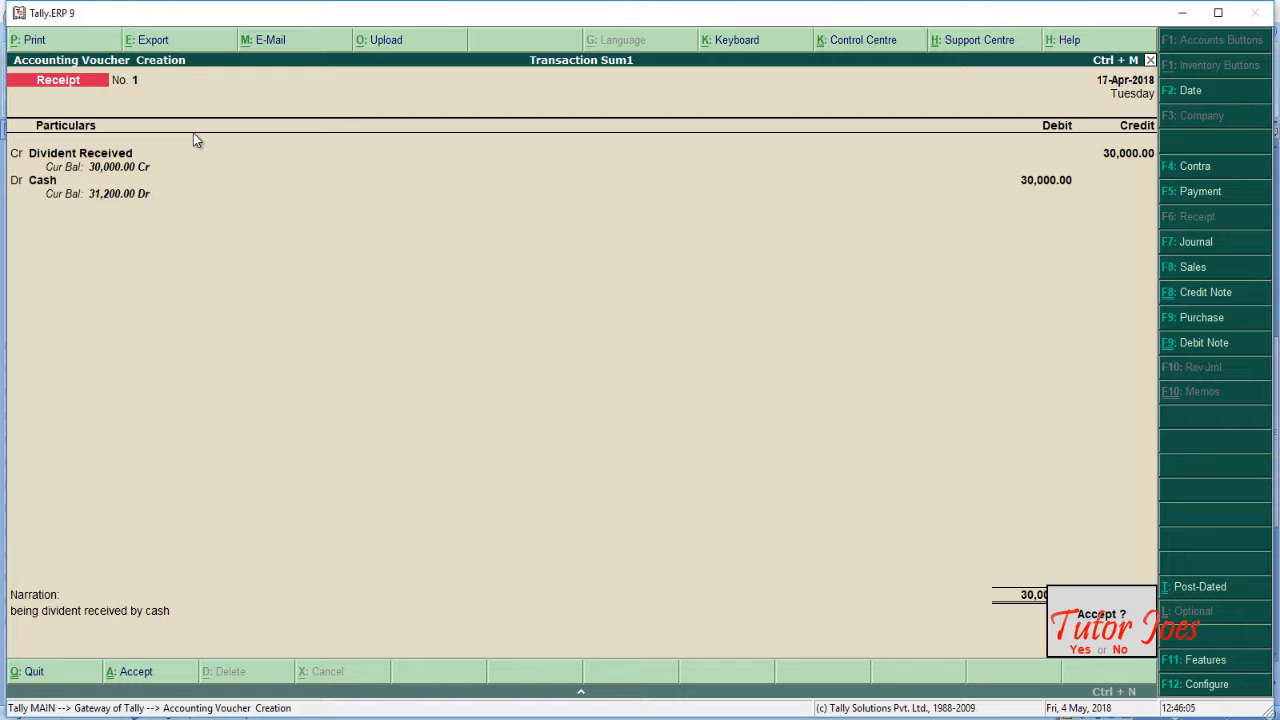
{"action": "key", "text": "Return"}
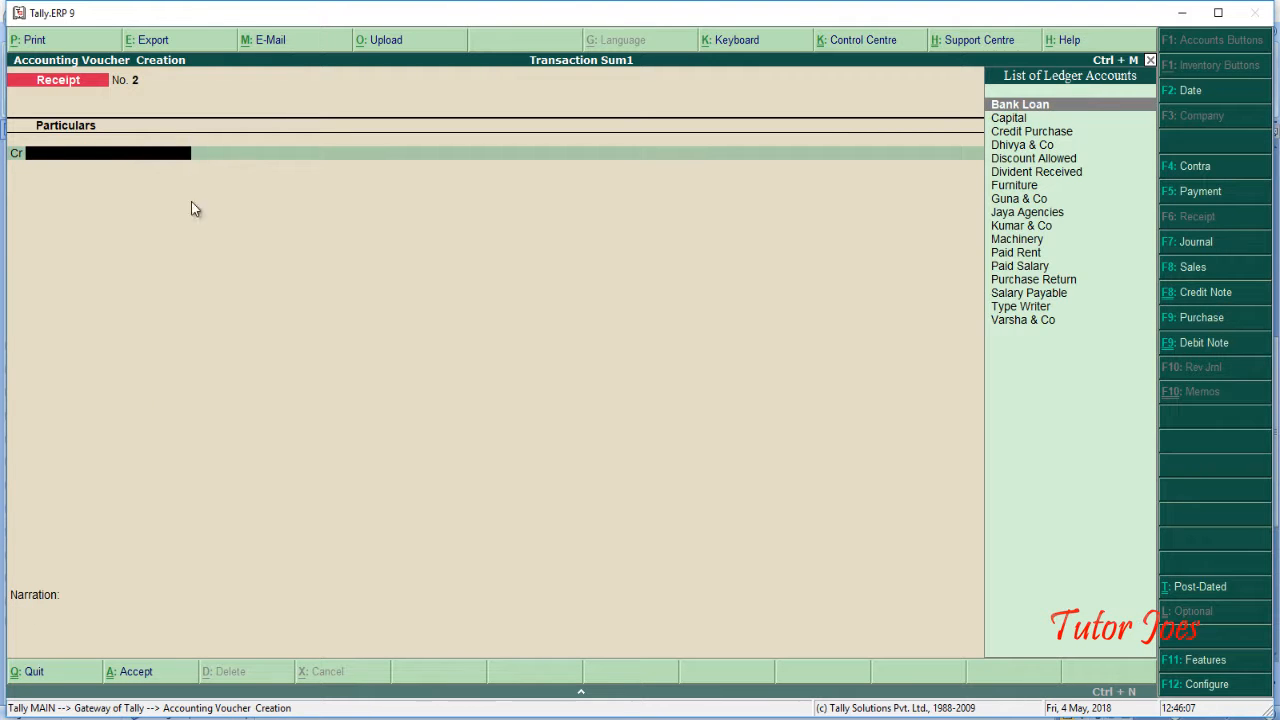
Check the Apr 20 transaction in the Word list, then credit Dhivya & Co with 10,000.00 in the Tally receipt voucher
{"action": "key", "text": "alt+Tab"}
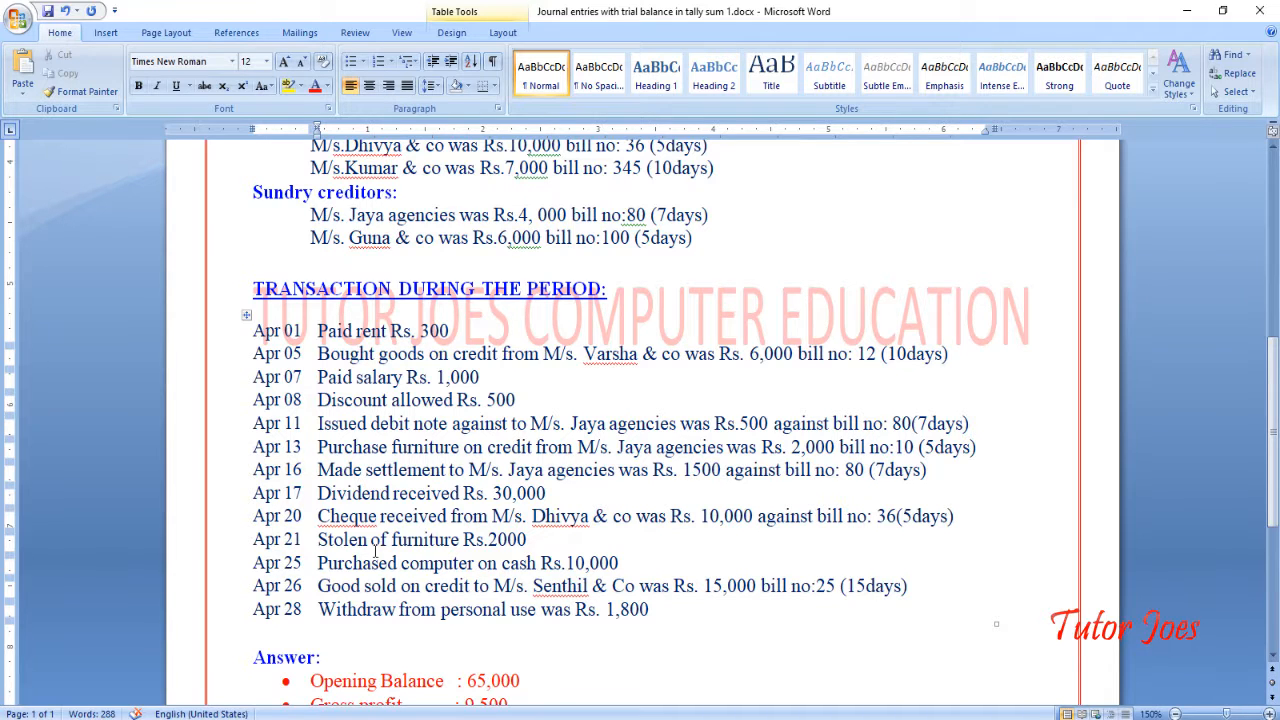
{"action": "triple_click", "coordinate": [316, 514]}
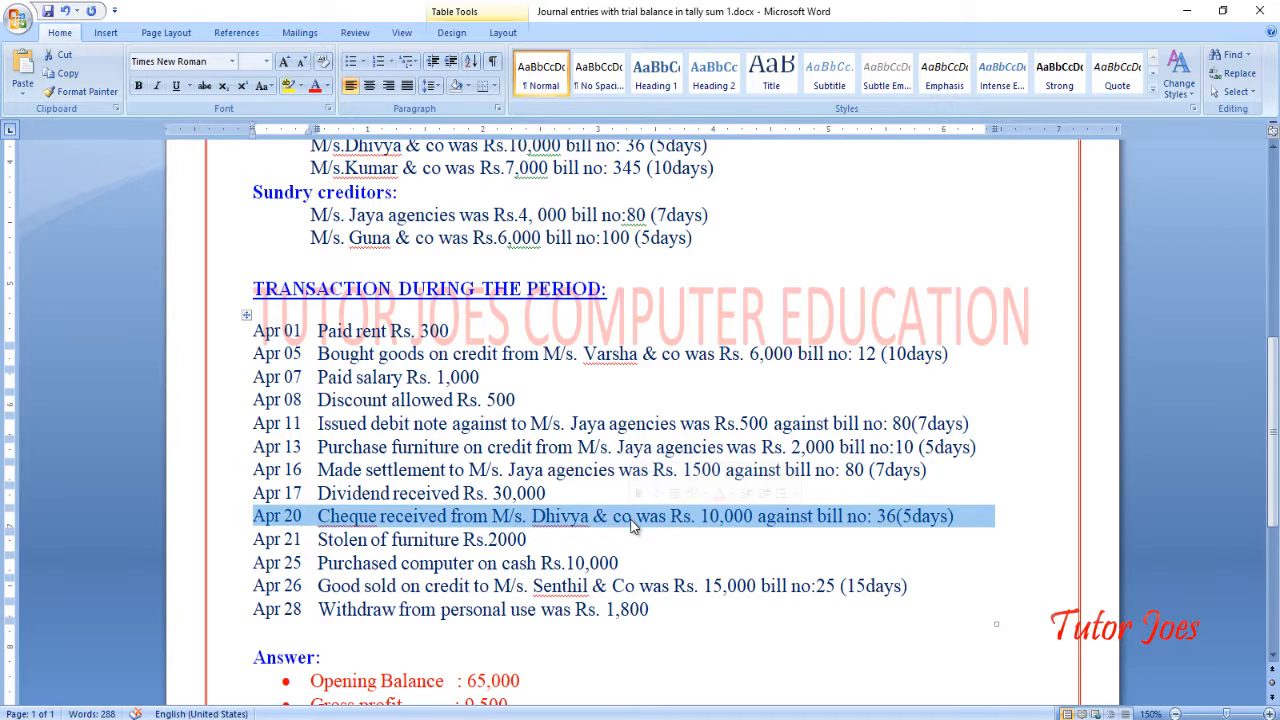
{"action": "scroll", "coordinate": [627, 338], "scroll_direction": "up", "scroll_amount": 1}
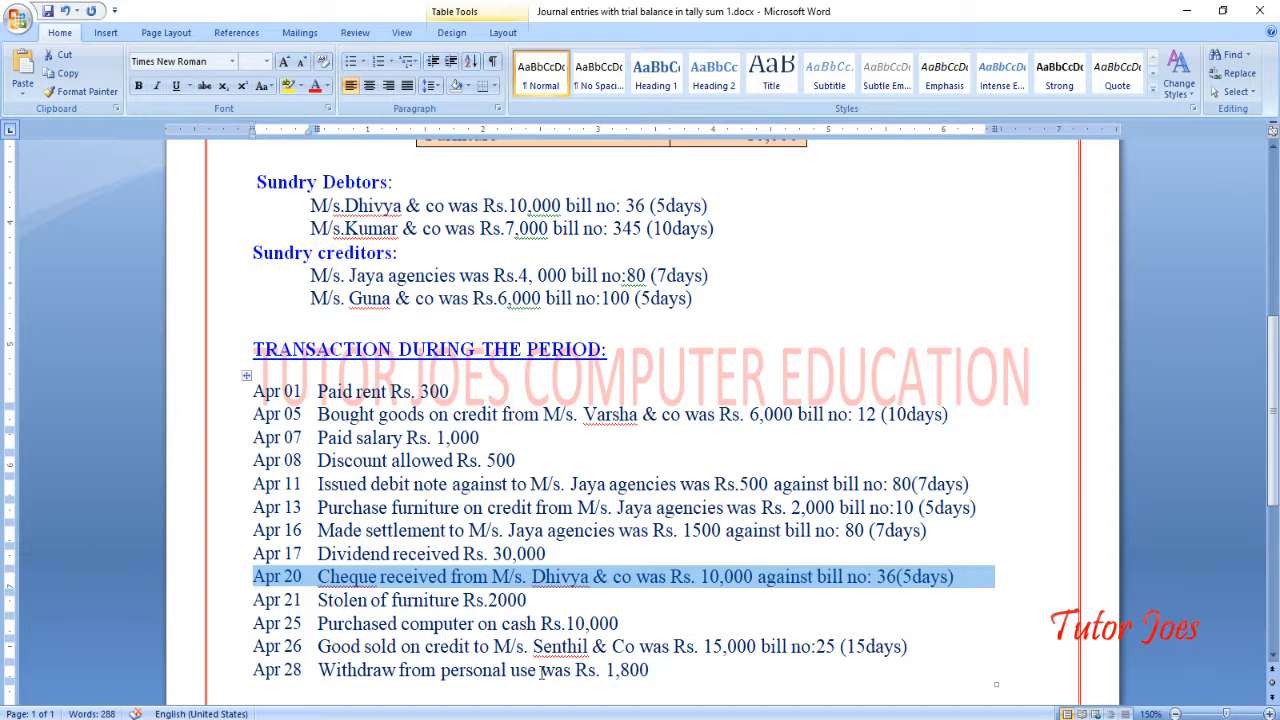
{"action": "mouse_move", "coordinate": [531, 716]}
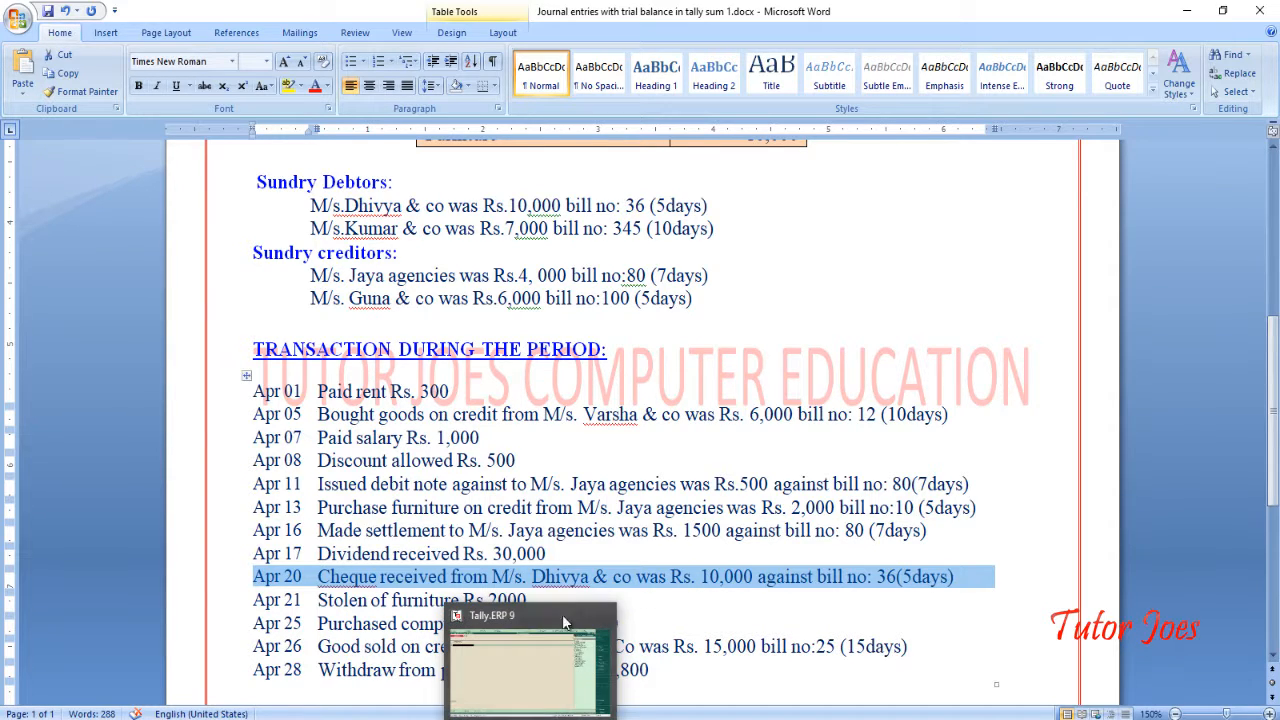
{"action": "left_click", "coordinate": [541, 638]}
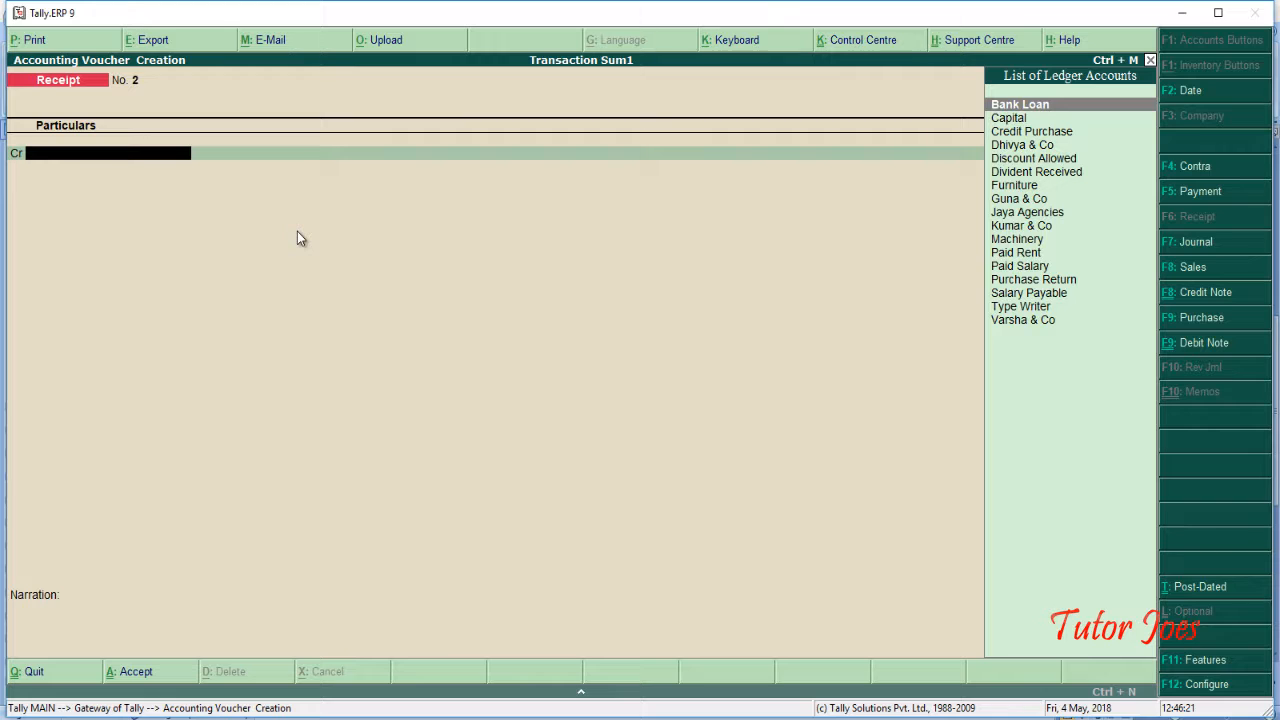
{"action": "type", "text": "dh"}
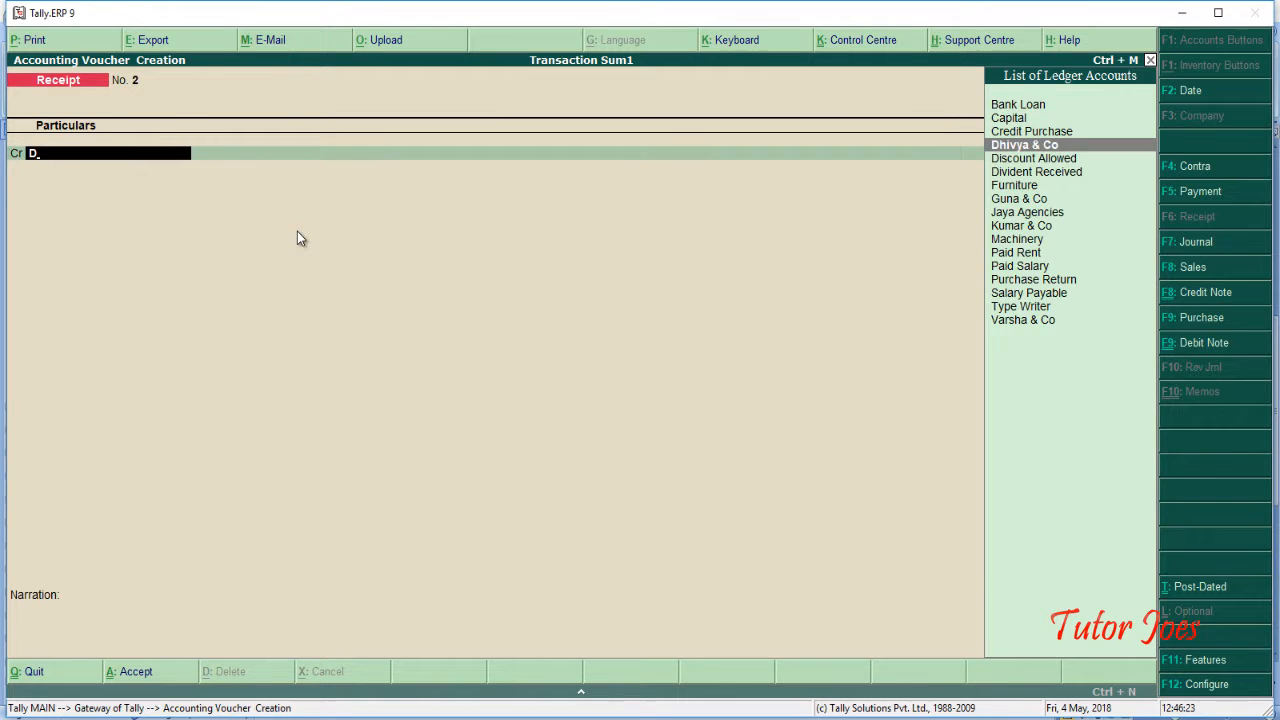
{"action": "key", "text": "Return"}
{"action": "type", "text": "10000"}
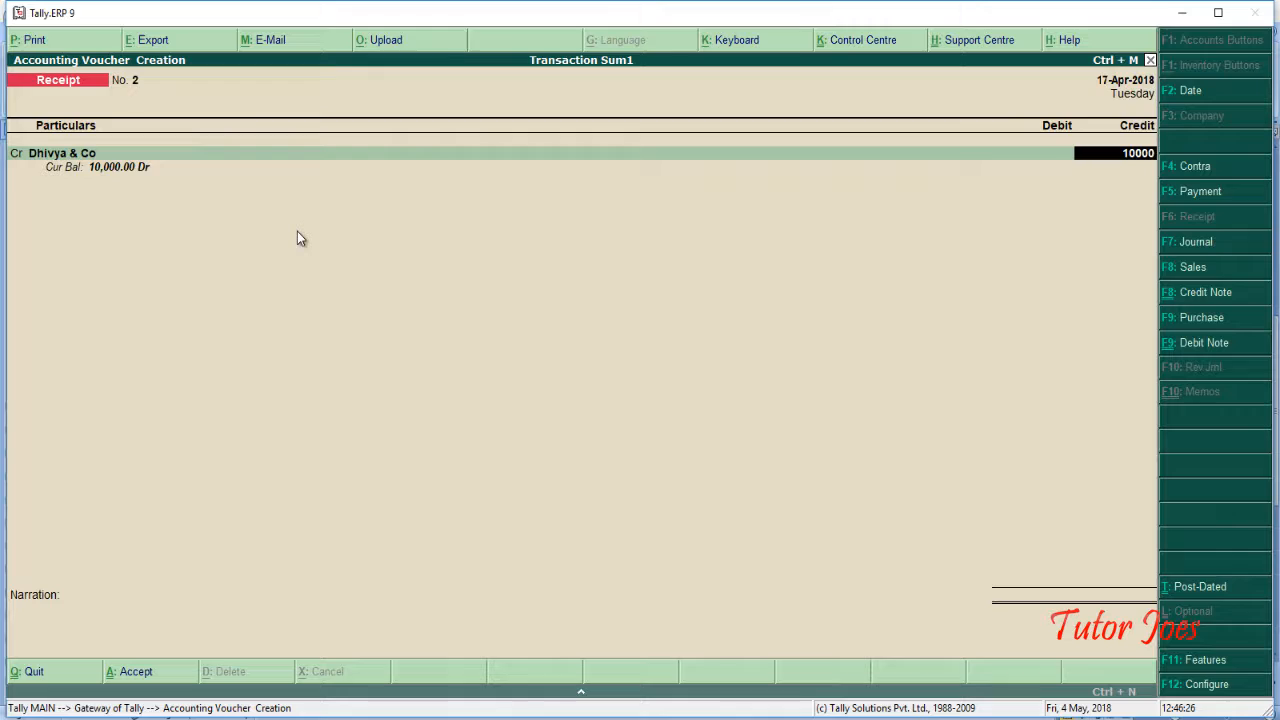
{"action": "key", "text": "Return"}
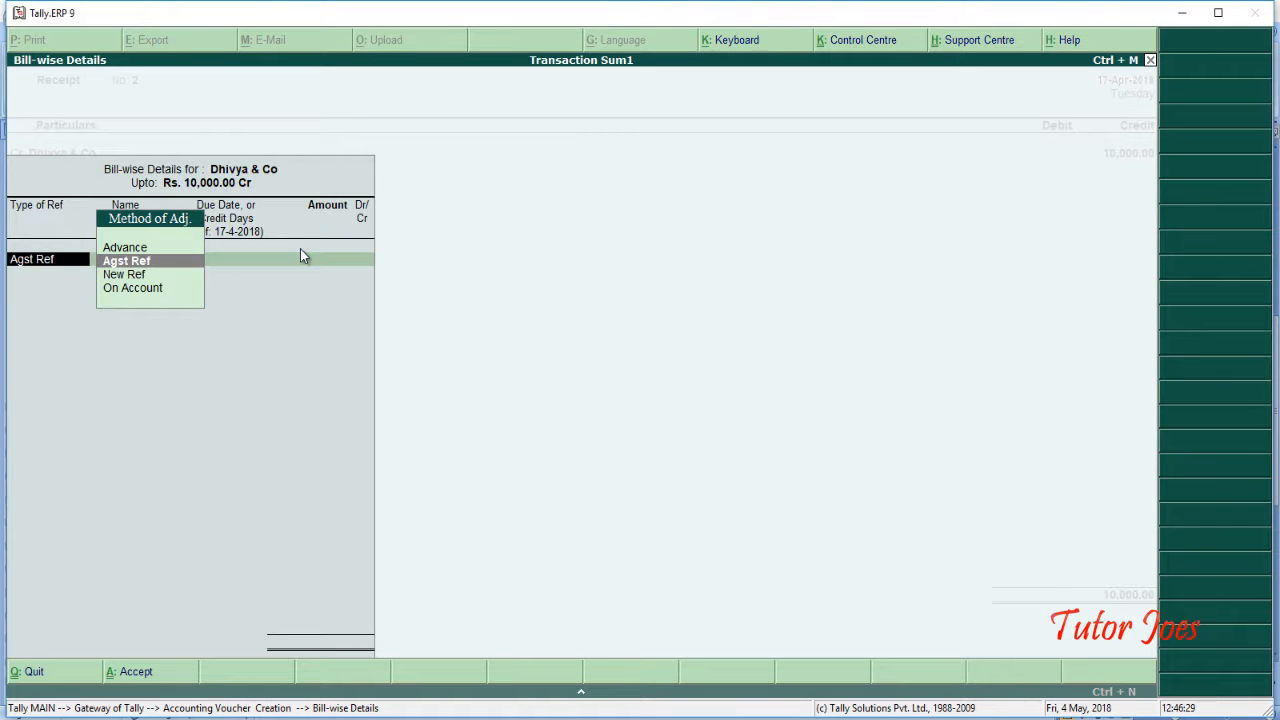
Check the bill number in Word, then allocate the Dhivya & Co credit of 10,000.00 in Tally as Agst Ref to pending bill 36
{"action": "key", "text": "Return"}
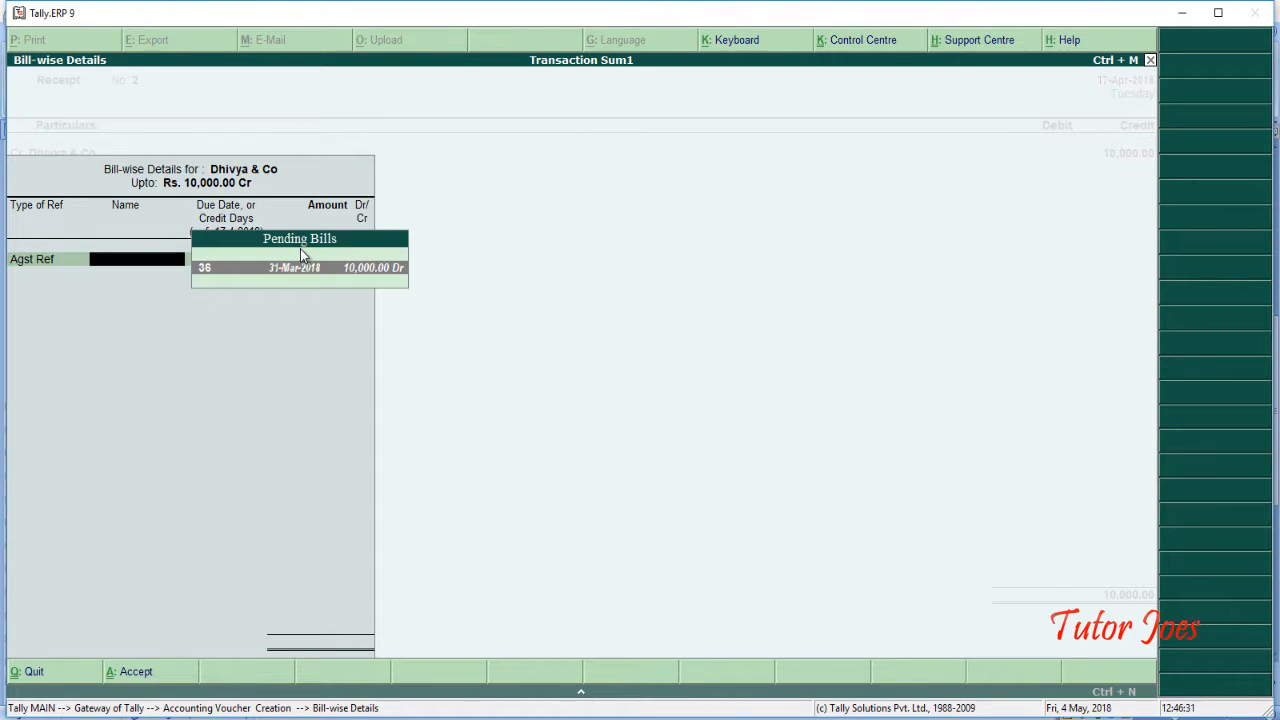
{"action": "key", "text": "alt+Tab"}
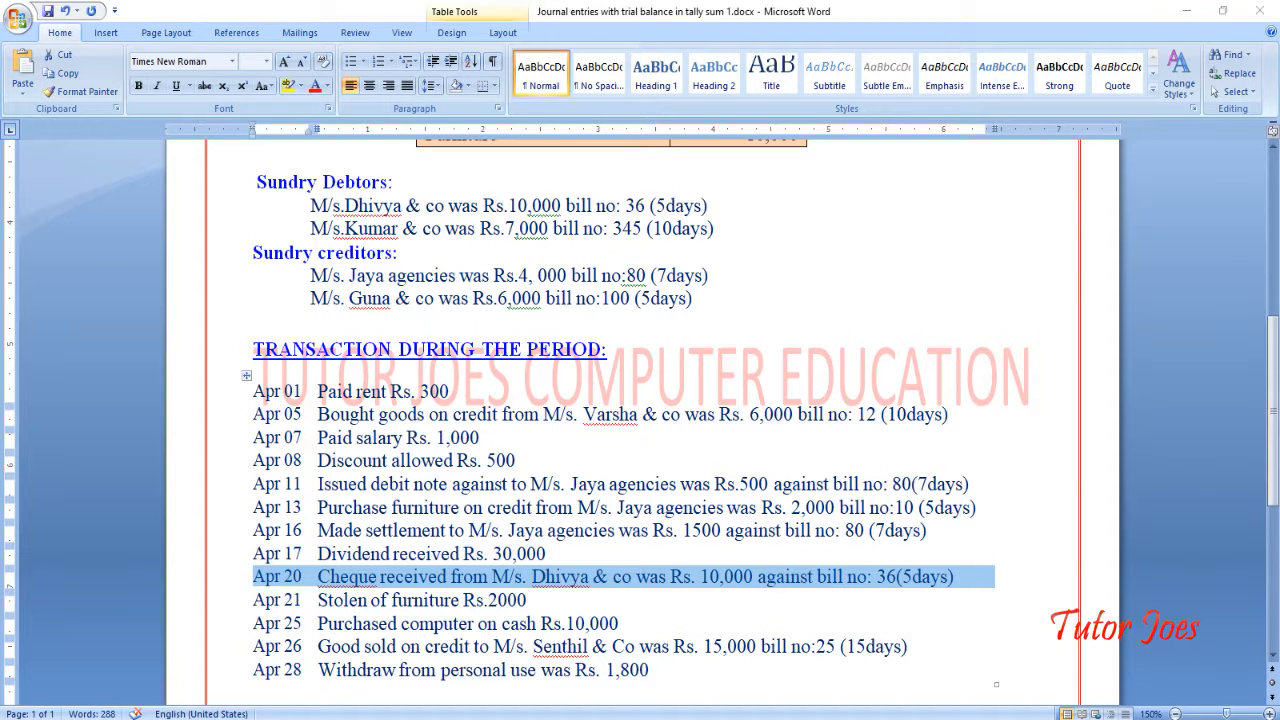
{"action": "key", "text": "alt+Tab"}
{"action": "key", "text": "Return"}
{"action": "key", "text": "Return"}
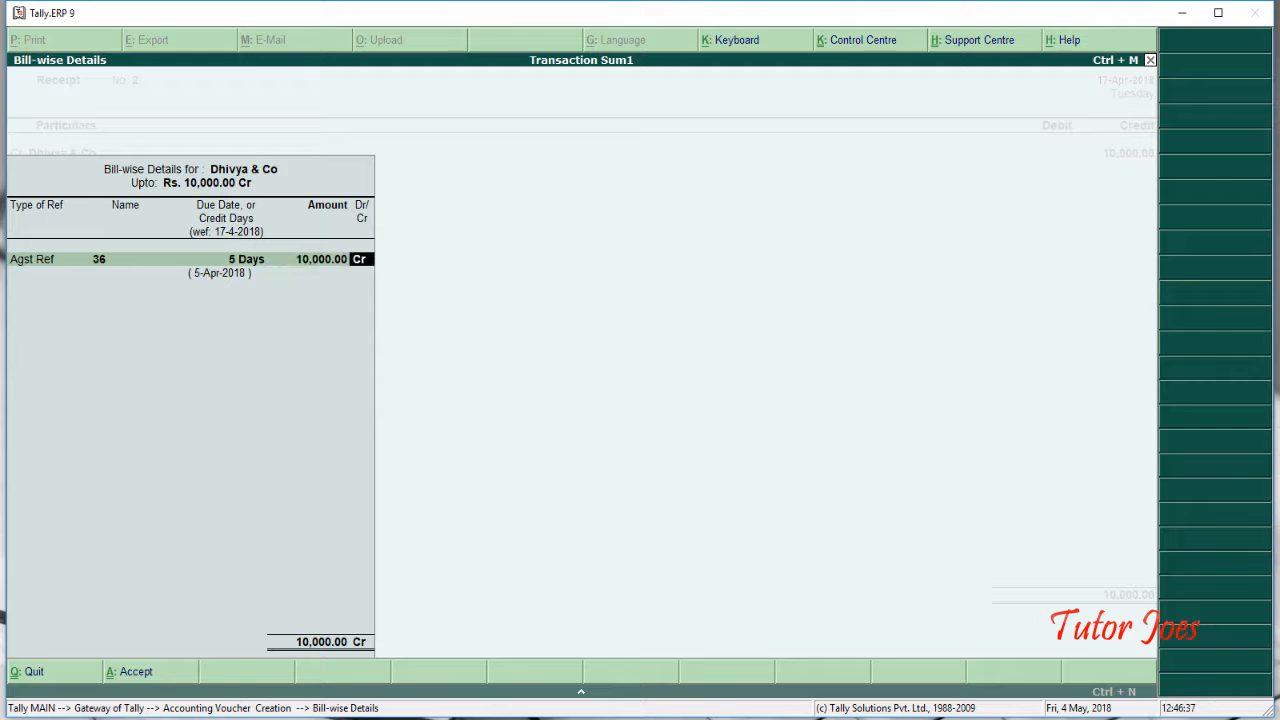
{"action": "key", "text": "Return"}
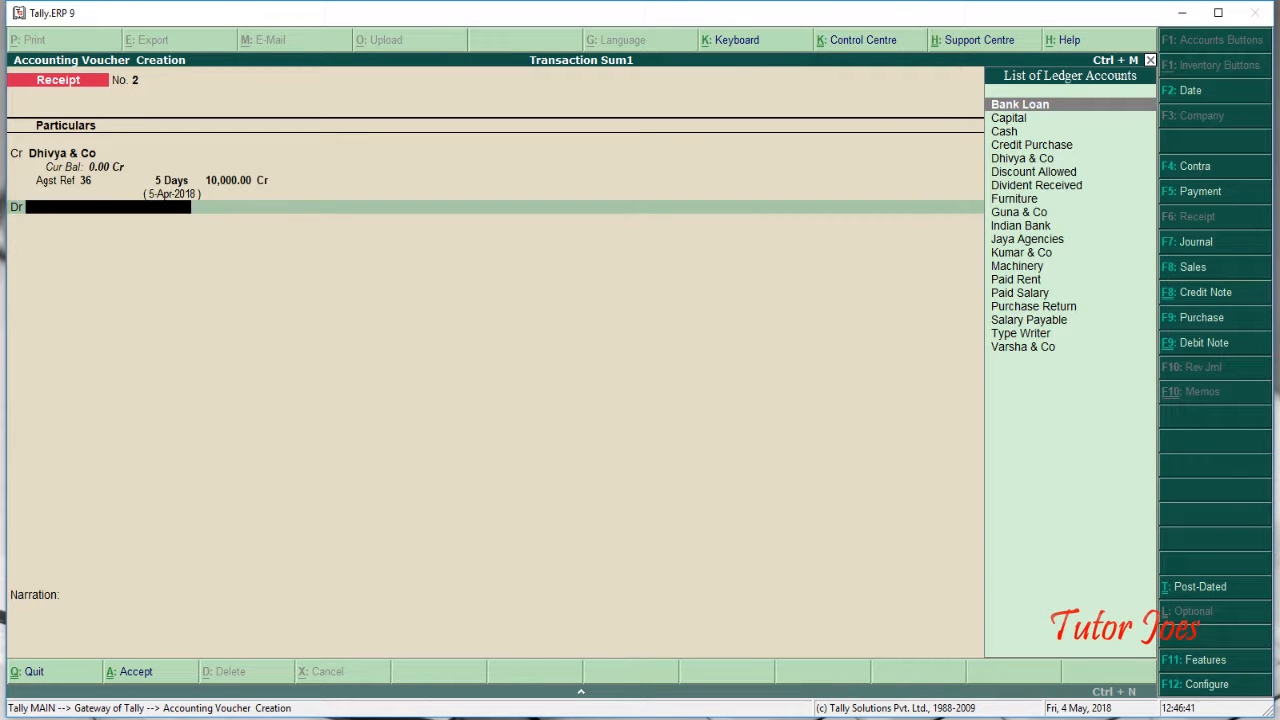
Recheck the Apr 20 entry in Word, then debit Indian Bank with 10,000.00 in the Tally receipt voucher
{"action": "left_click", "coordinate": [484, 658]}
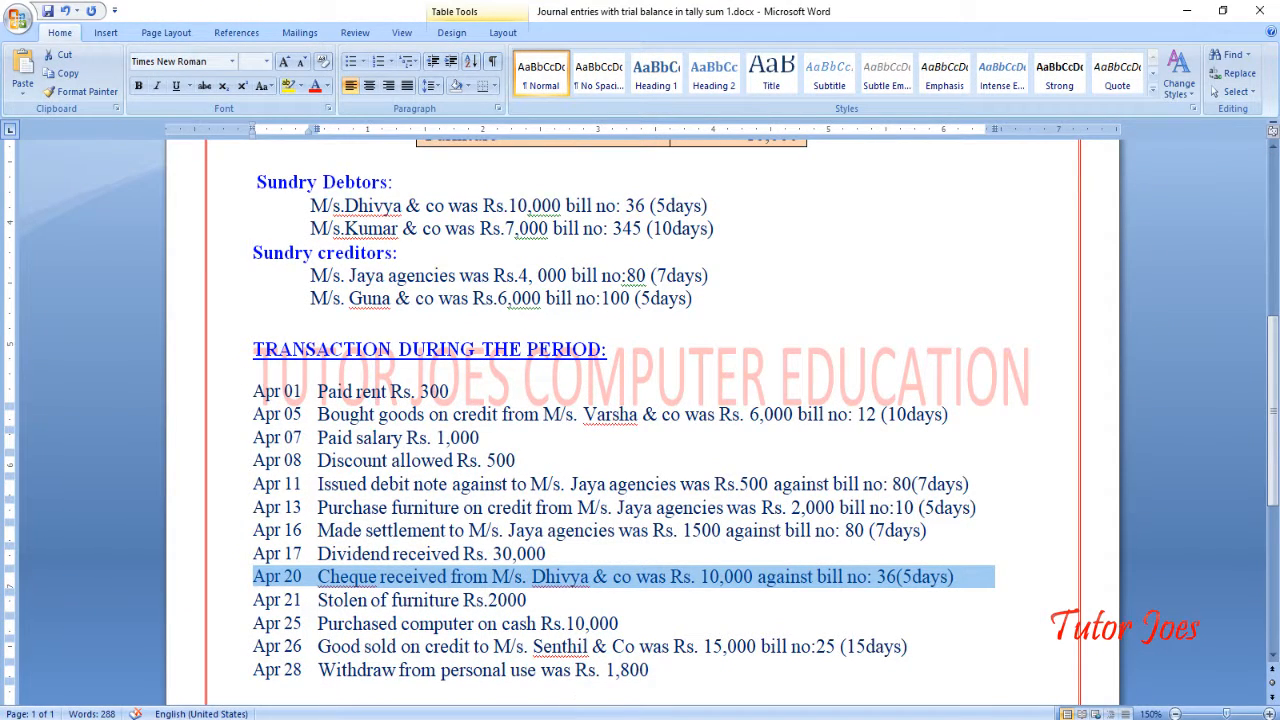
{"action": "left_click", "coordinate": [548, 716]}
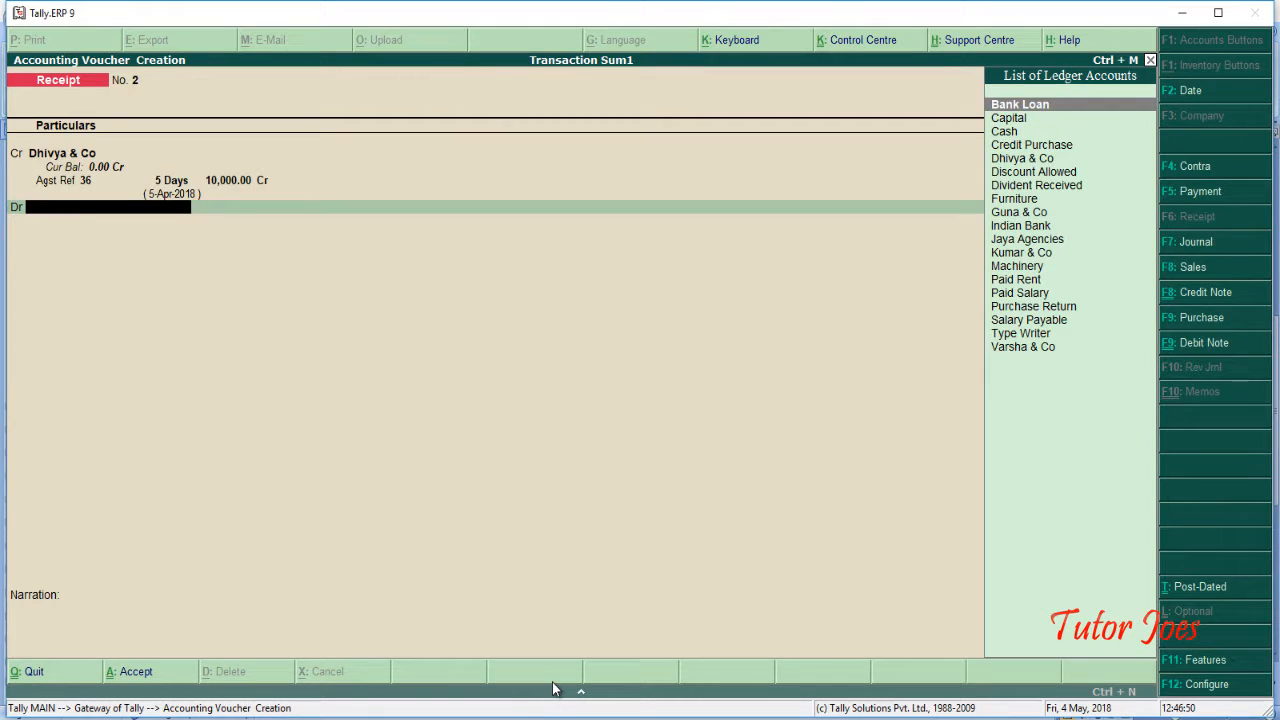
{"action": "type", "text": "Indian Bank"}
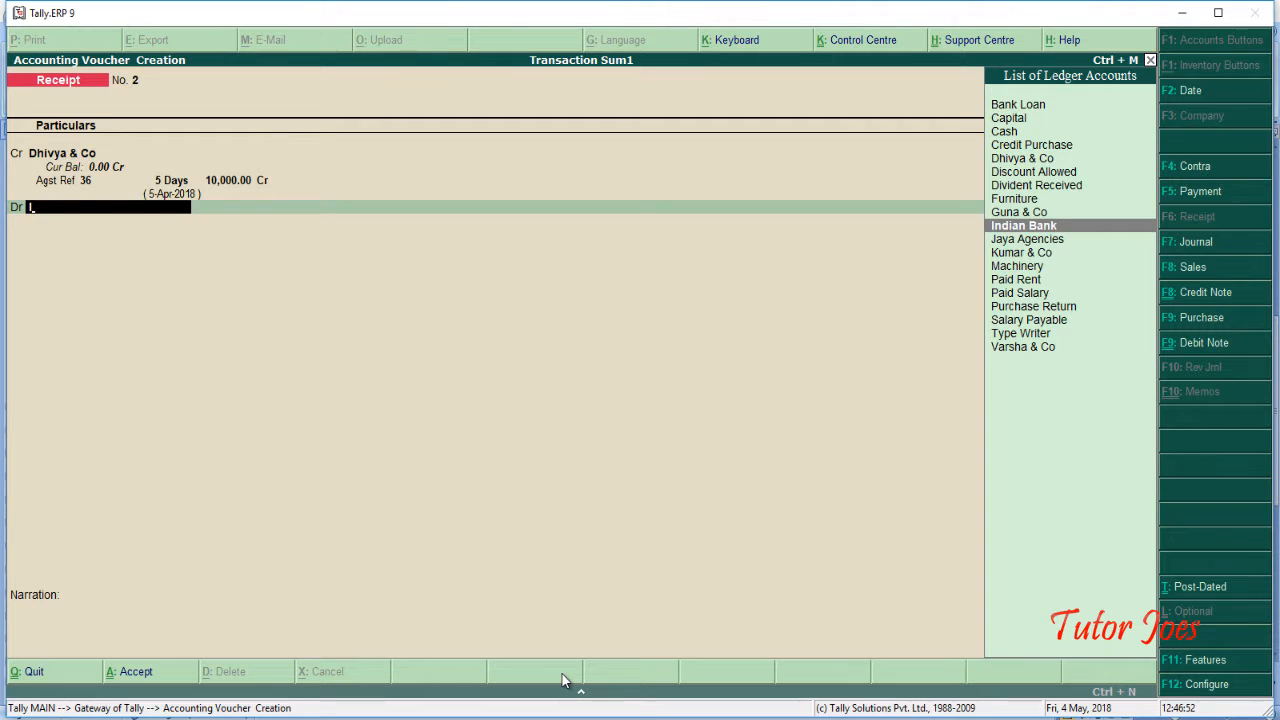
{"action": "key", "text": "Return"}
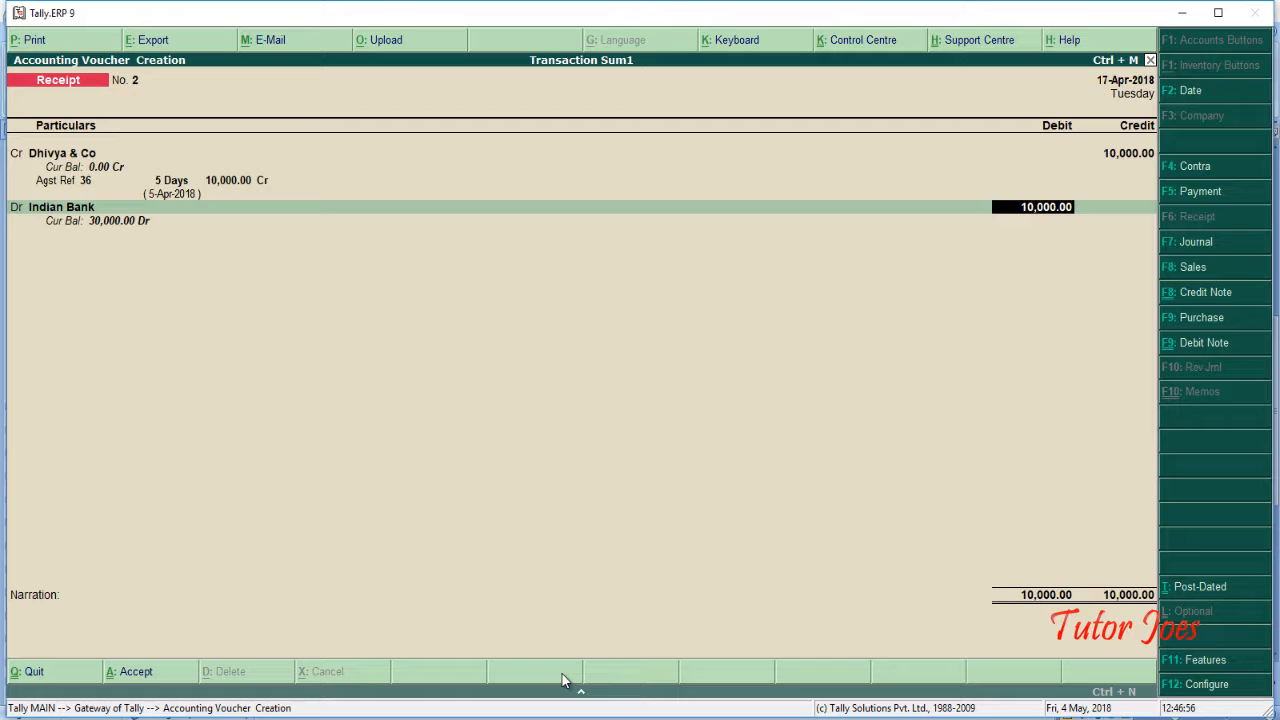
{"action": "key", "text": "Return"}
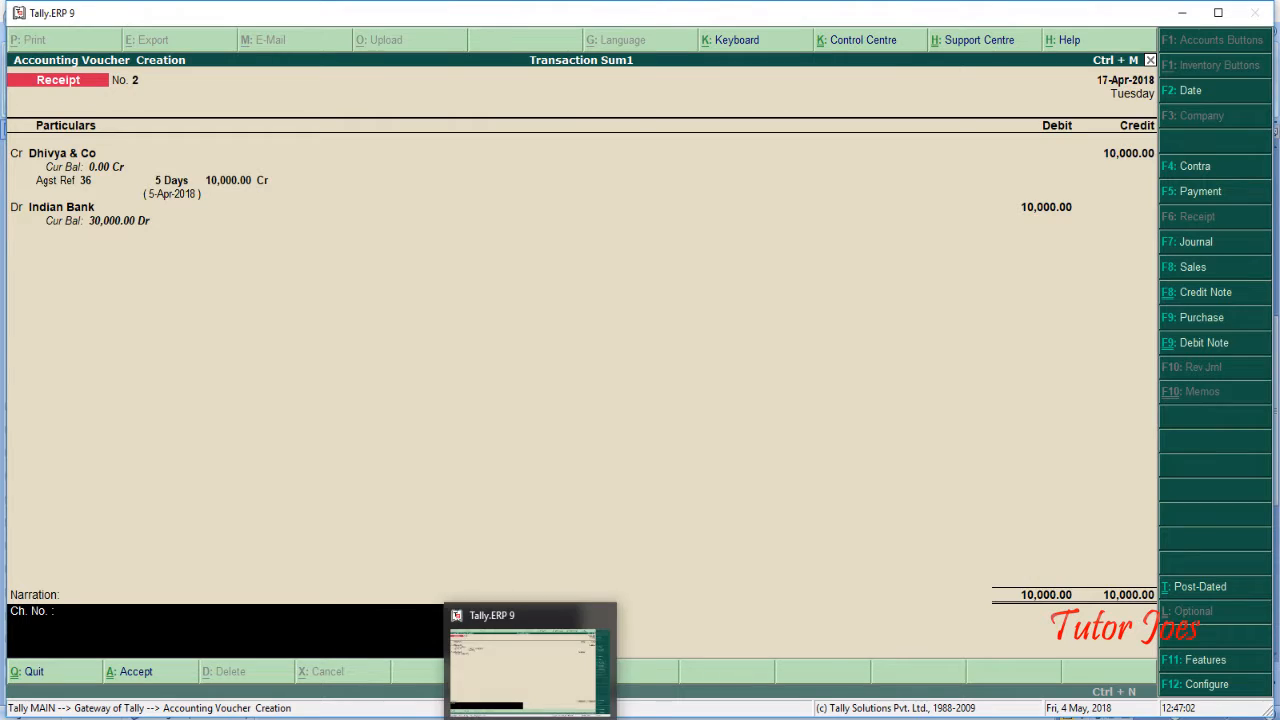
Review the Apr 20 entry in Word, then enter the cheque number and "being amount received from dhivya & co by check" as Tally's narration
{"action": "left_click", "coordinate": [557, 716]}
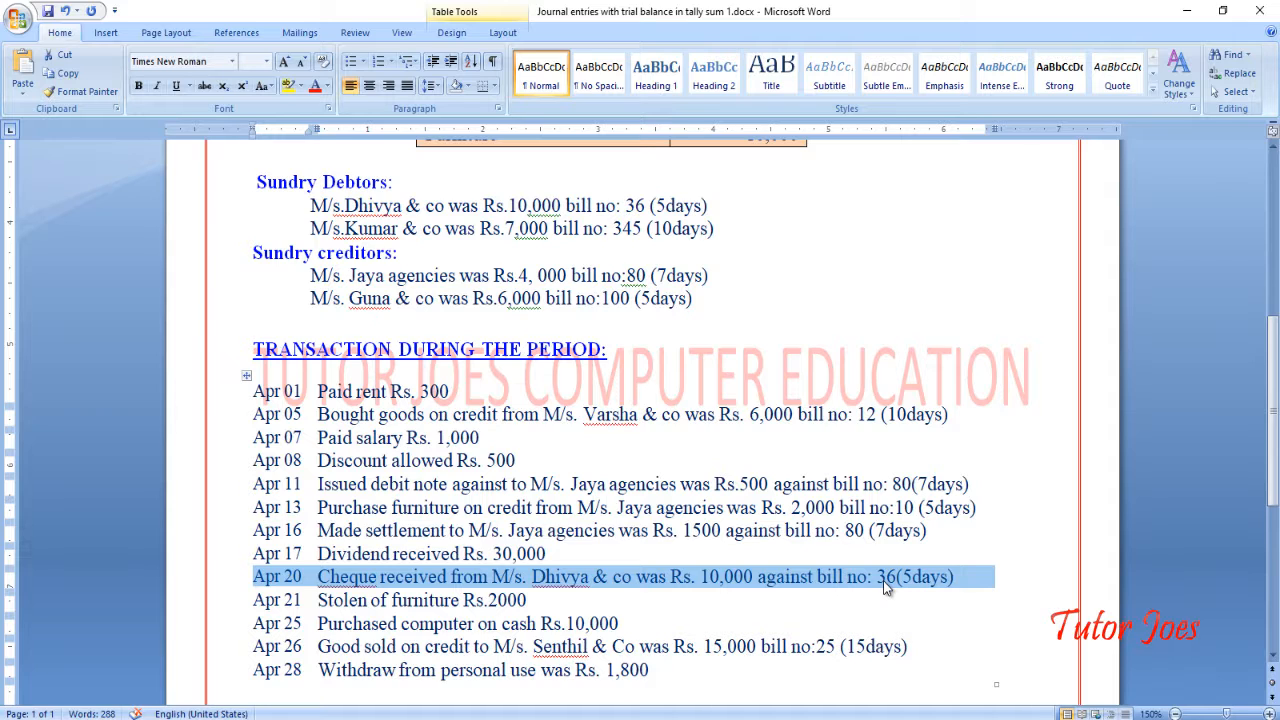
{"action": "left_click", "coordinate": [572, 714]}
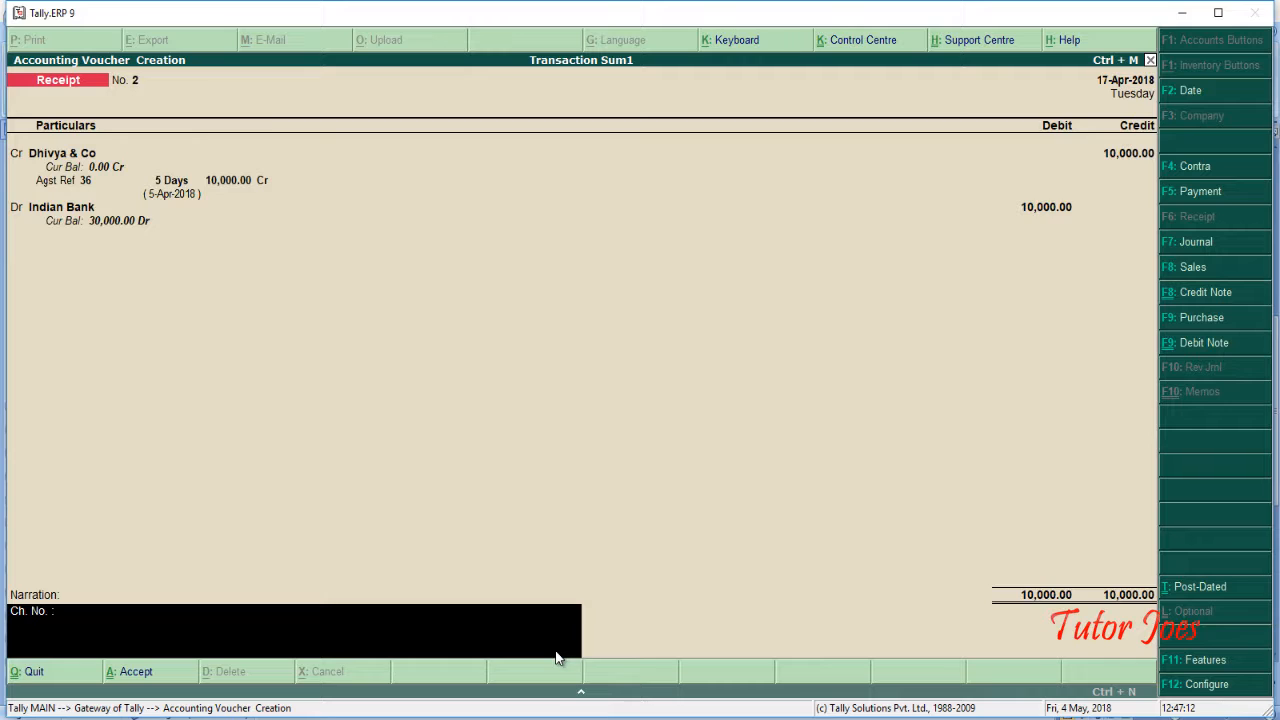
{"action": "type", "text": "248596 being amount received fro"}
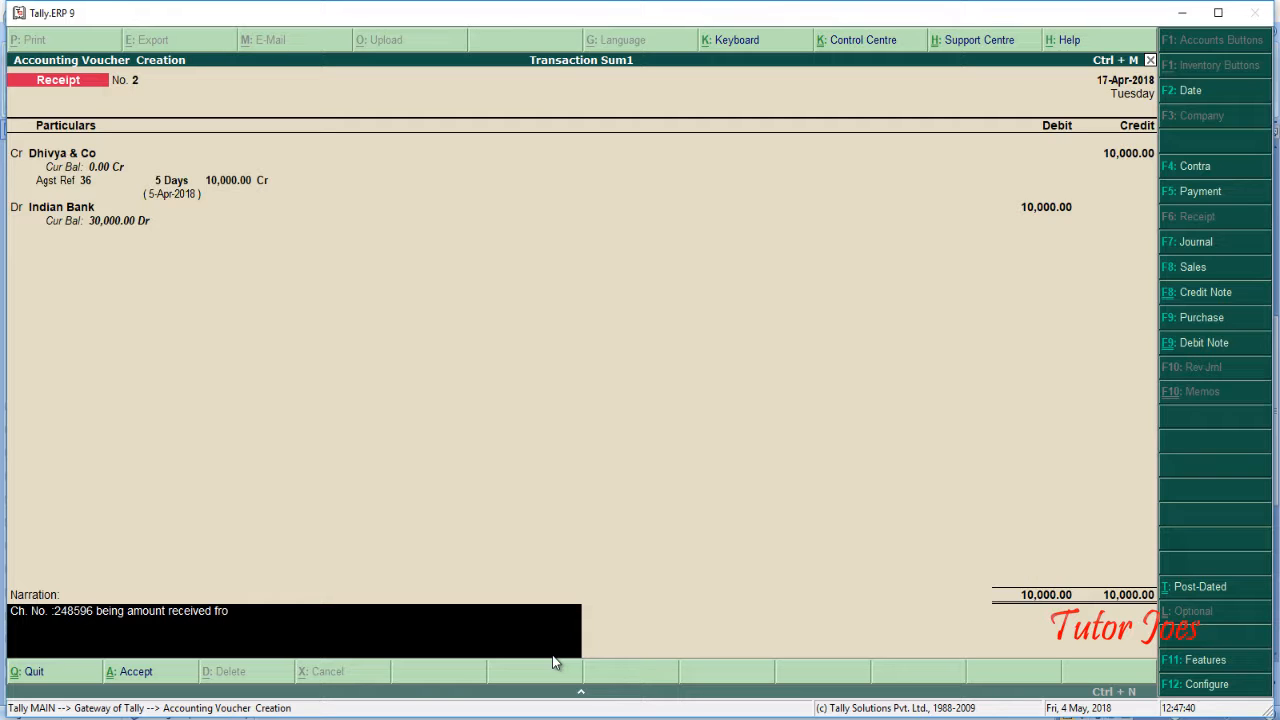
{"action": "type", "text": "m dhivya & co by check"}
Set the receipt voucher's date to 20-Apr-2018, checking it against the Word list, and save the voucher
{"action": "key", "text": "F2"}
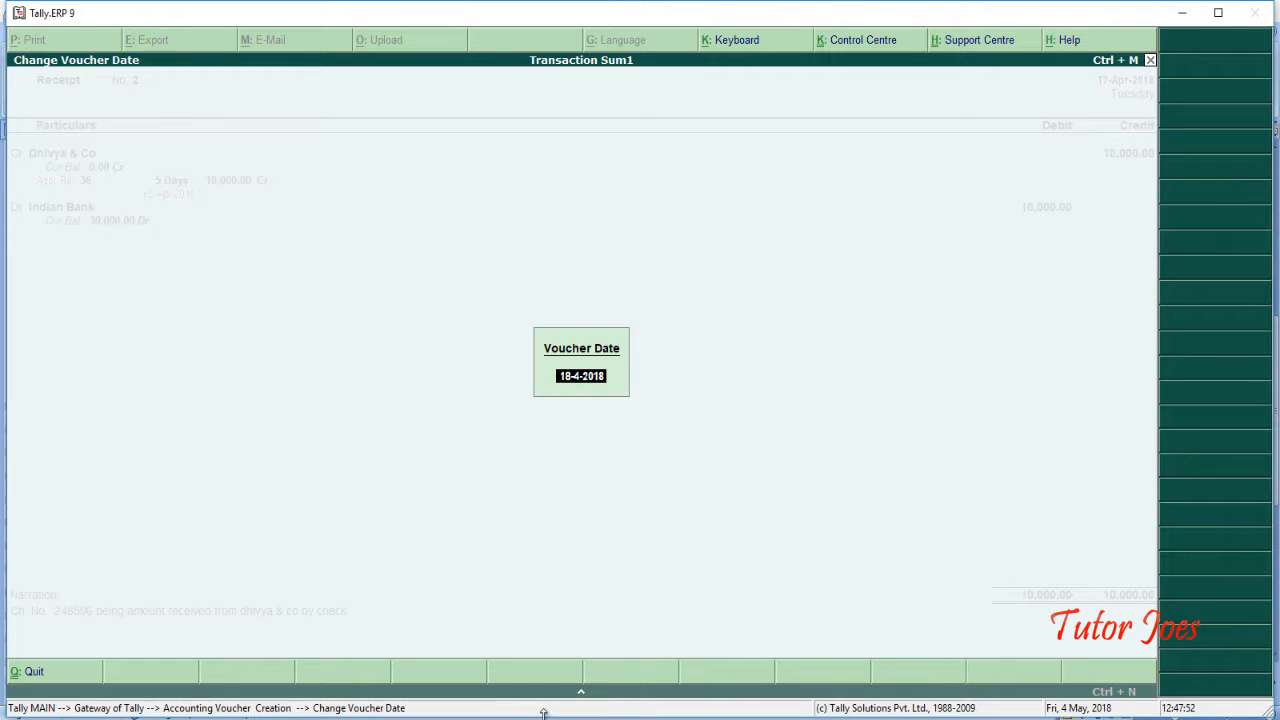
{"action": "key", "text": "alt+Tab"}
{"action": "key", "text": "alt+Tab"}
{"action": "type", "text": "20.4"}
{"action": "key", "text": "Return"}
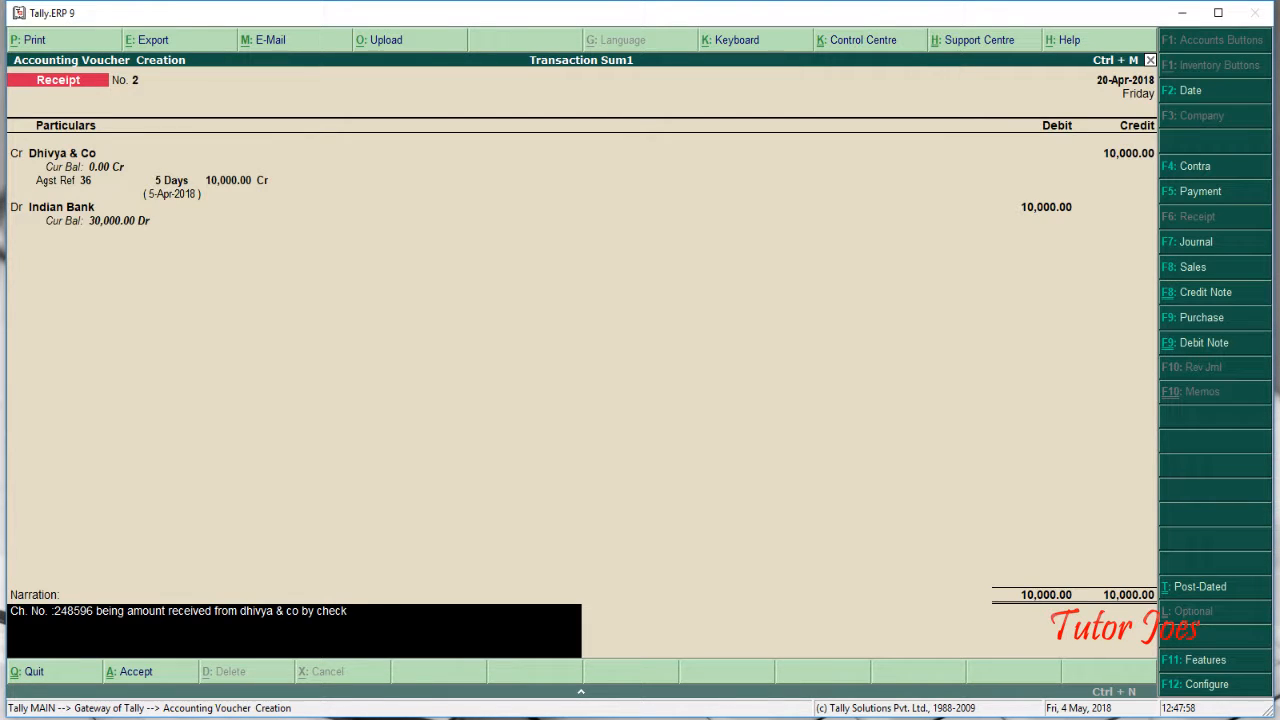
{"action": "key", "text": "Return"}
{"action": "key", "text": "Return"}
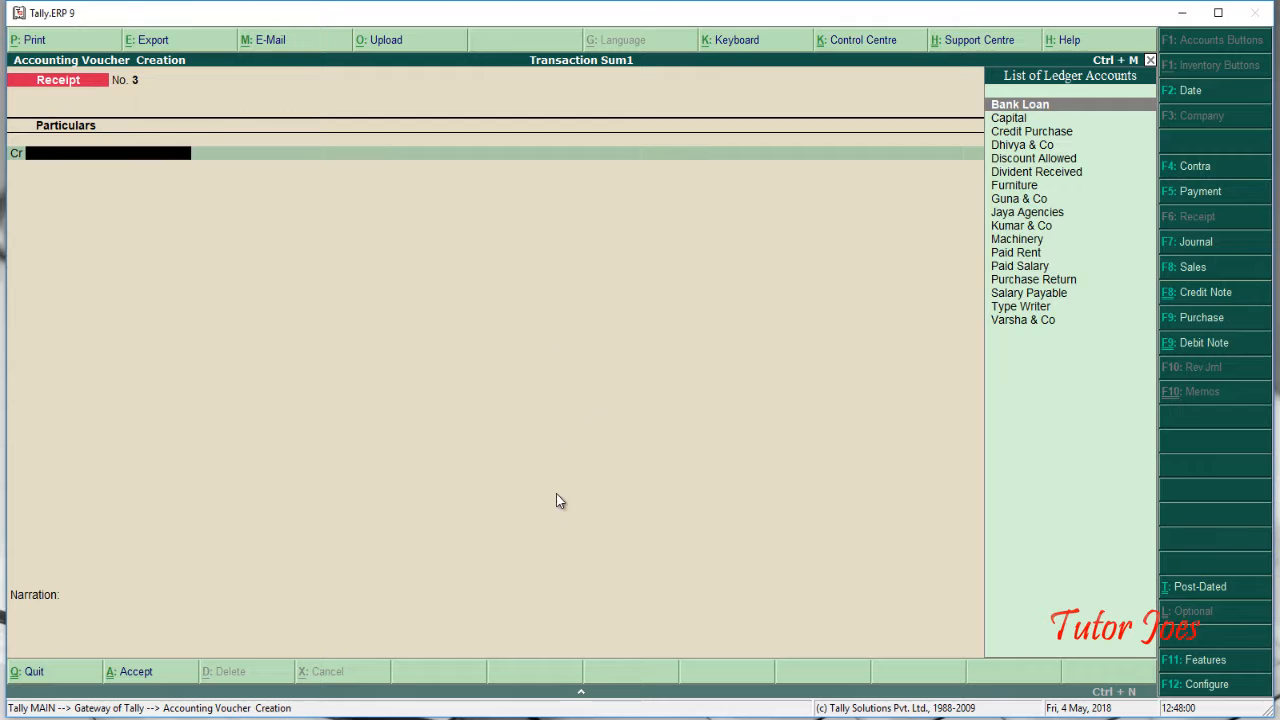
Look up the Apr 21 stolen furniture transaction in the Word list, then start a journal voucher in Tally
{"action": "key", "text": "alt+Tab"}
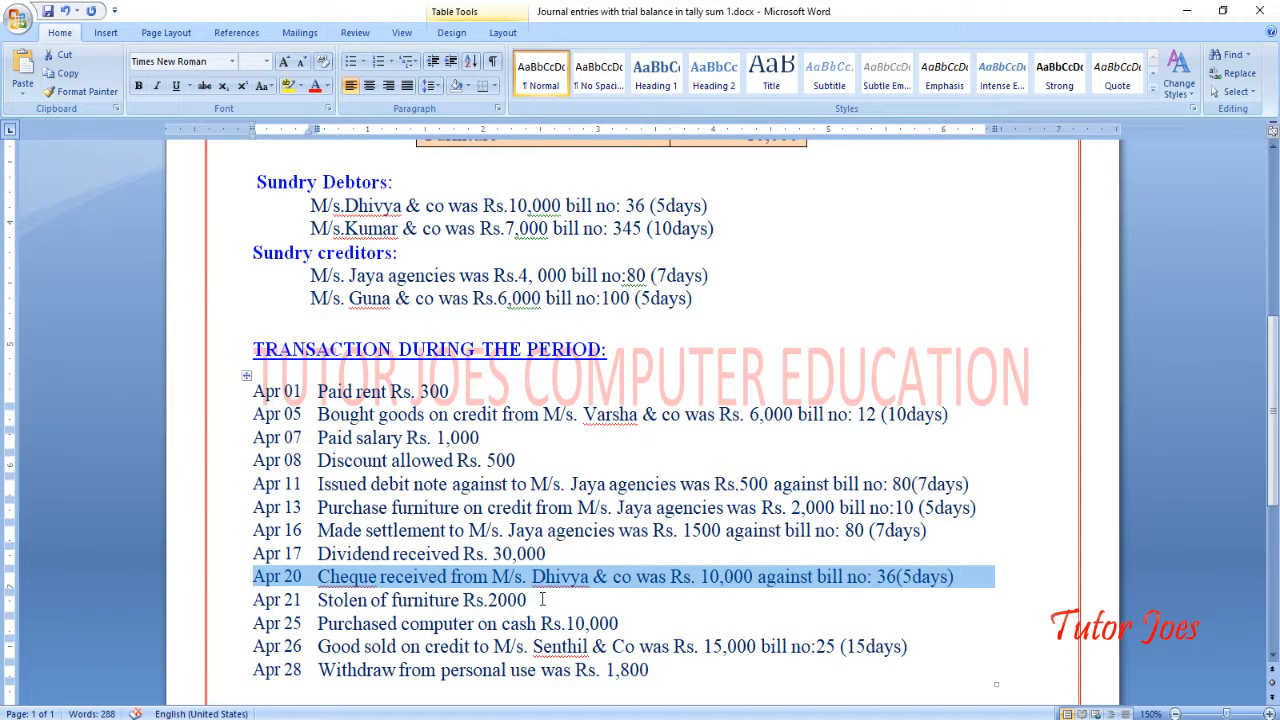
{"action": "scroll", "coordinate": [542, 600], "scroll_direction": "down", "scroll_amount": 1}
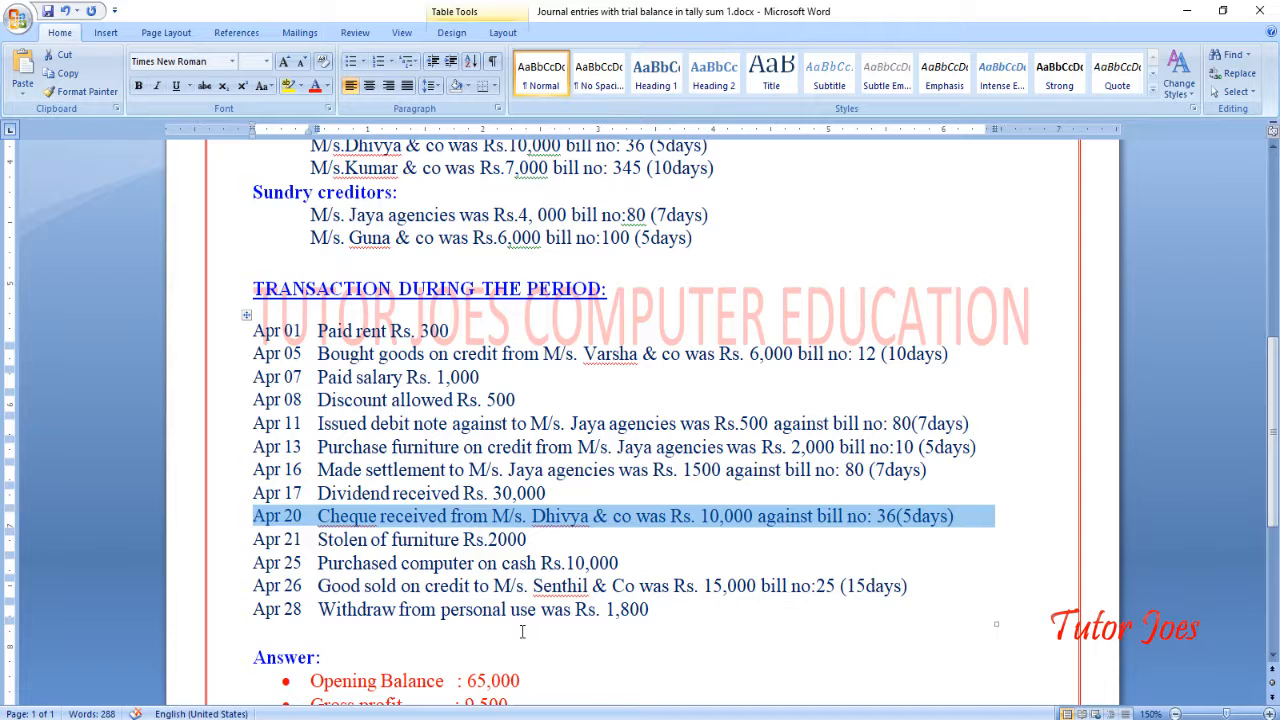
{"action": "left_click", "coordinate": [526, 540]}
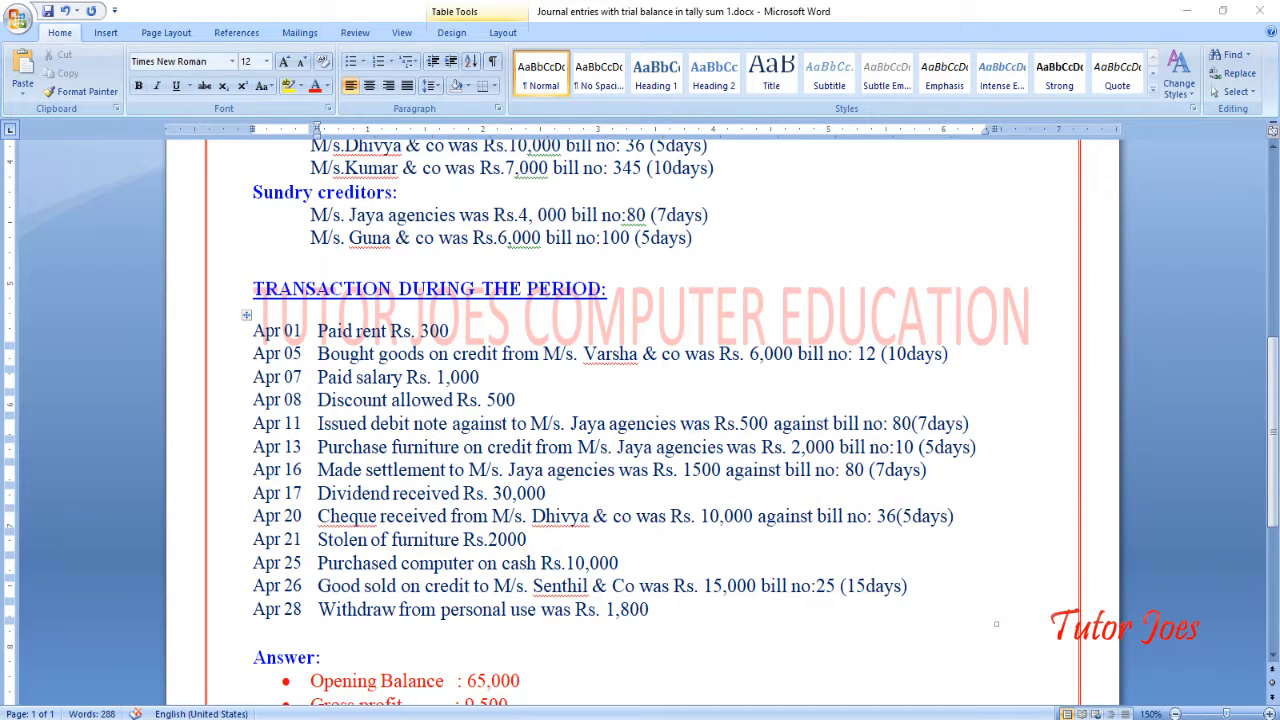
{"action": "key", "text": "alt+Tab"}
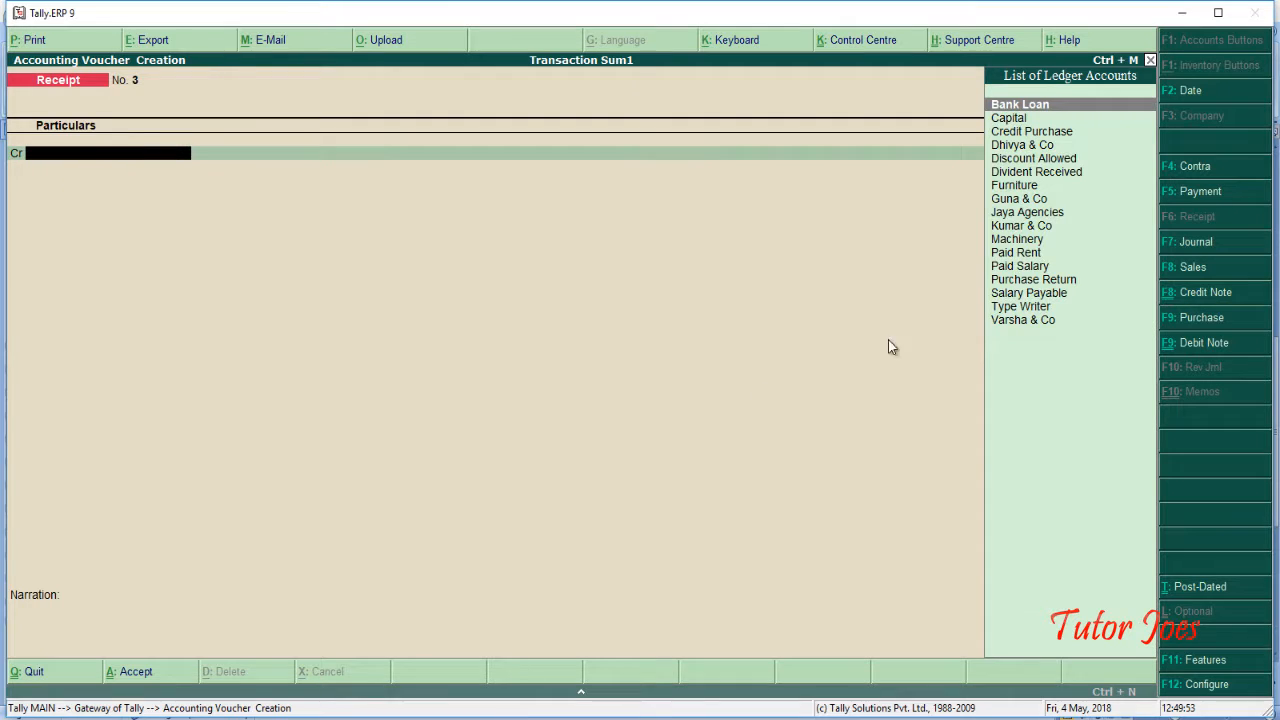
{"action": "left_click", "coordinate": [1189, 241]}
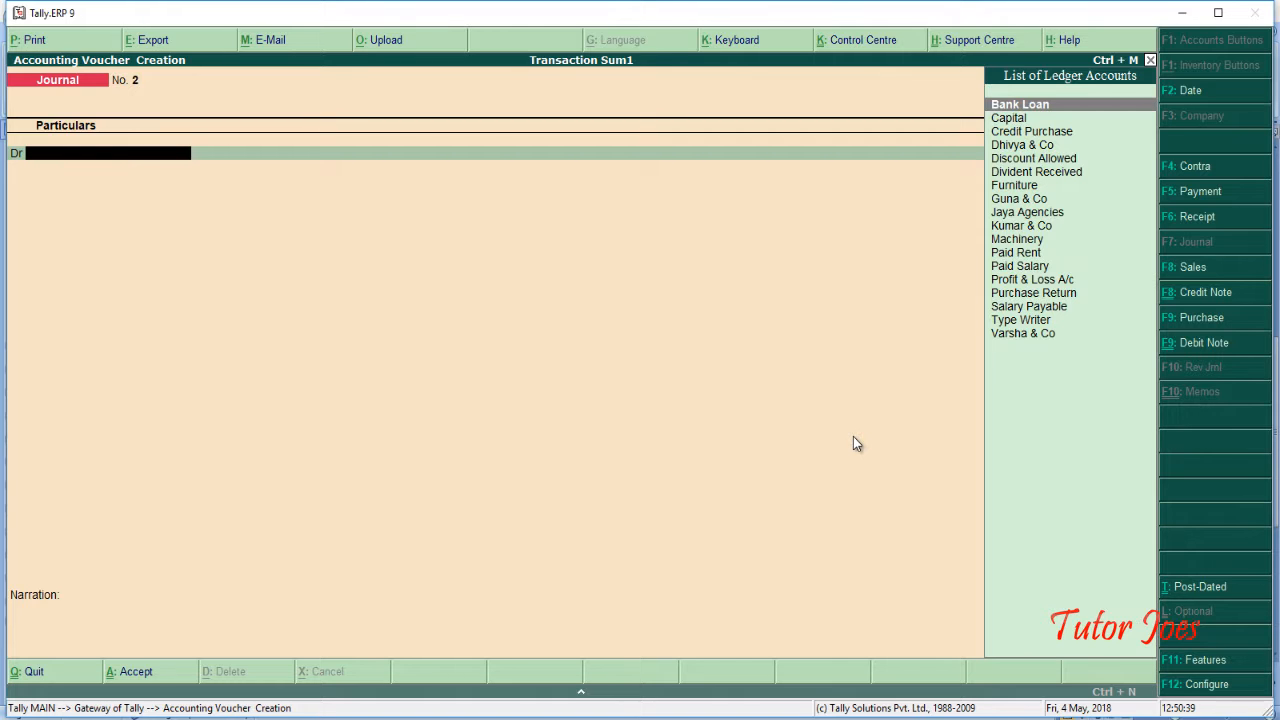
Create a ledger named "Stolen" under Indirect Expenses and use it as the journal voucher's debit ledger
{"action": "key", "text": "alt+c"}
{"action": "type", "text": "S"}
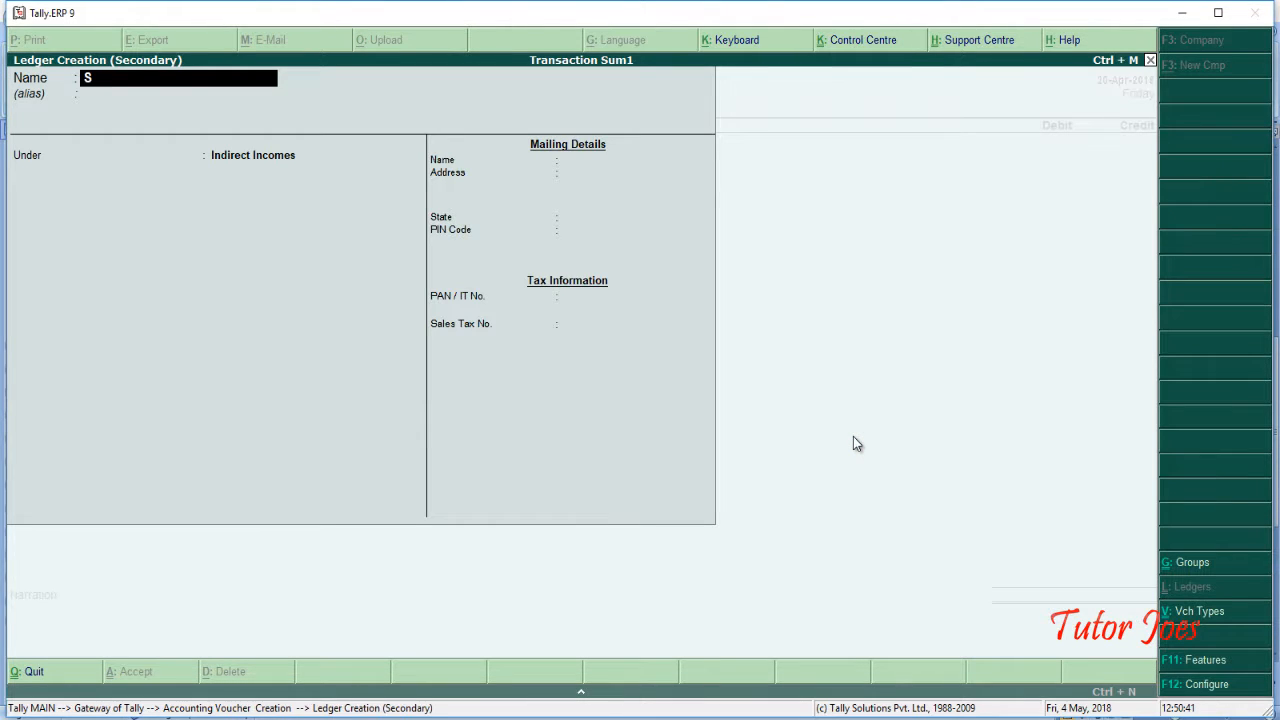
{"action": "type", "text": "tolen"}
{"action": "key", "text": "Return"}
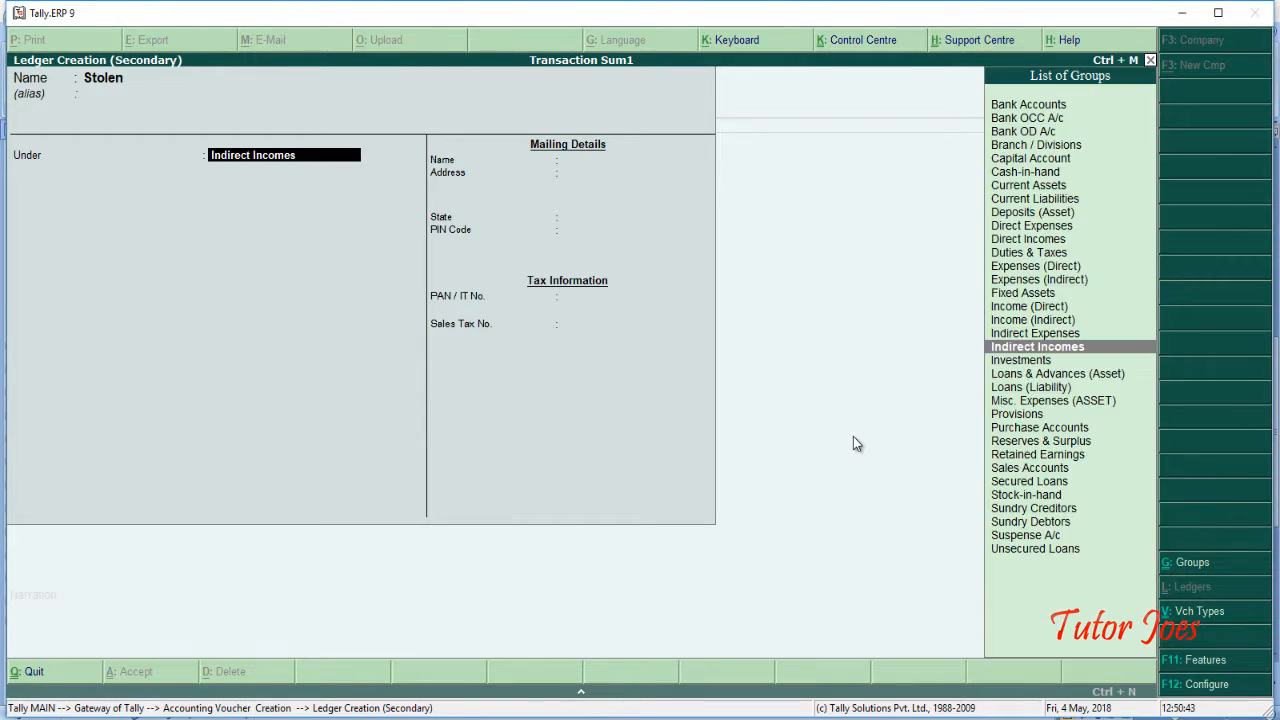
{"action": "type", "text": "In"}
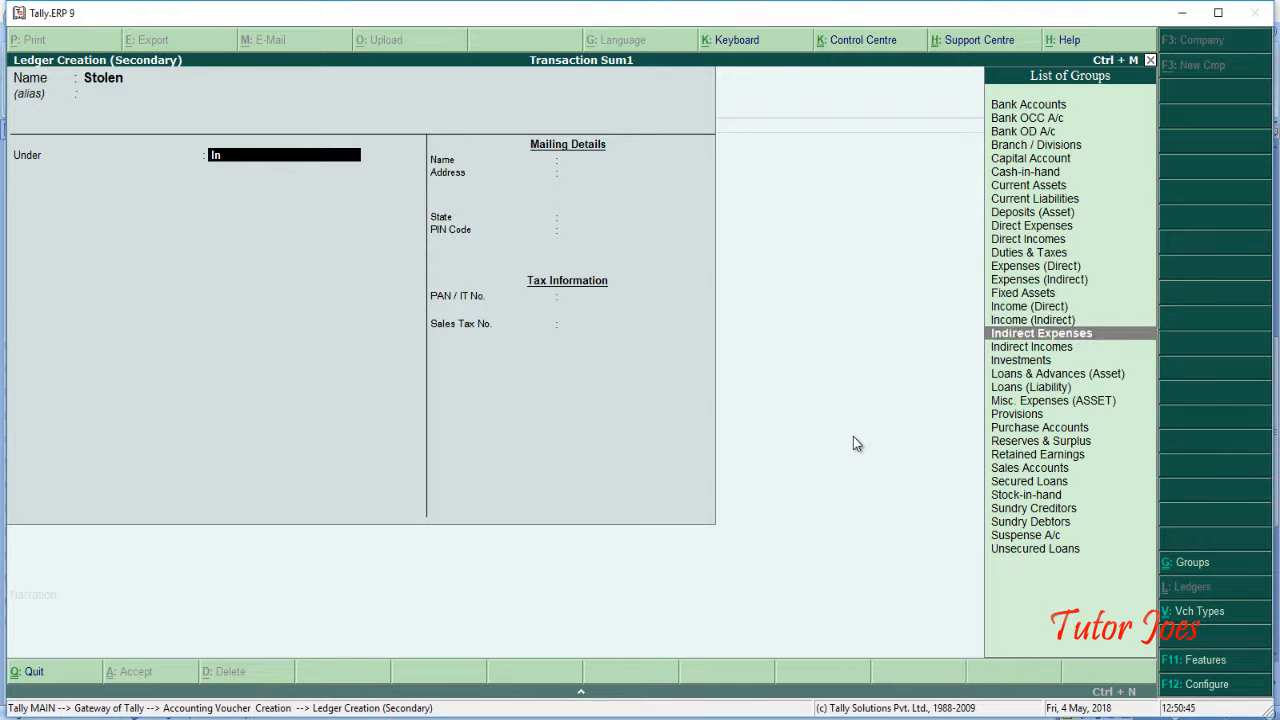
{"action": "key", "text": "Return"}
{"action": "key", "text": "Return"}
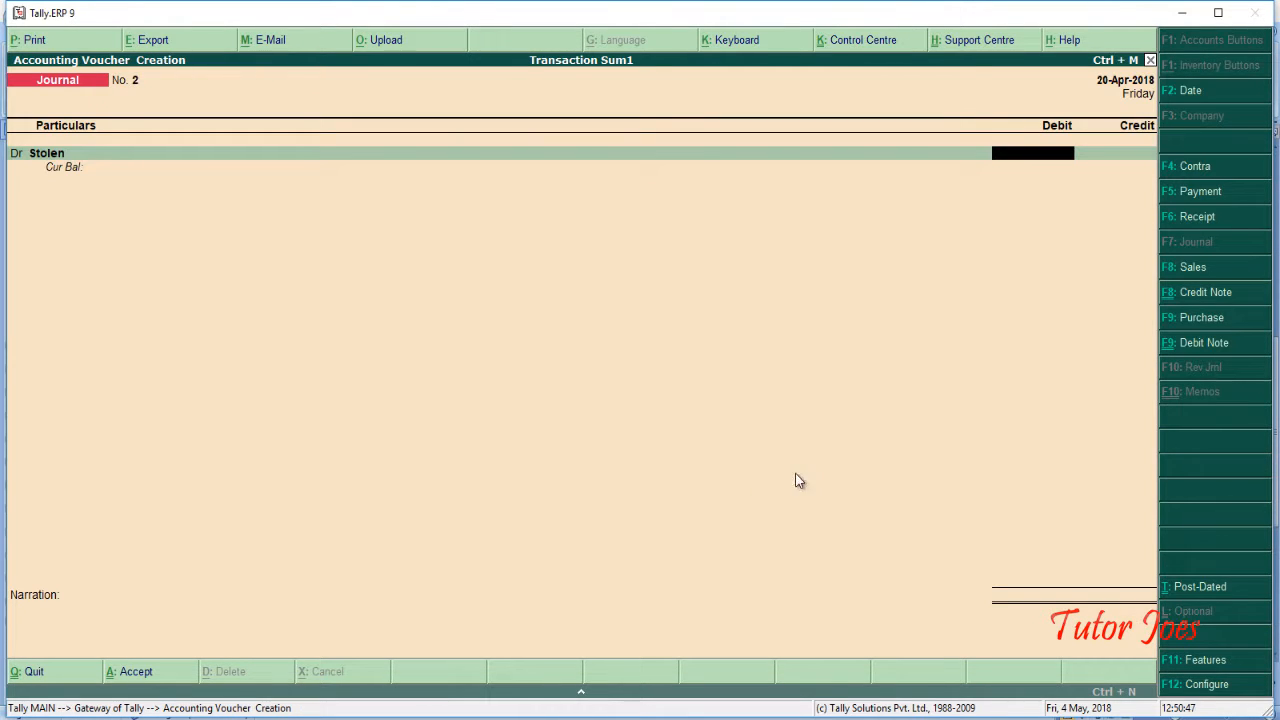
Check the stolen furniture amount in the Word list, then debit Stolen with 2,000.00 in the Tally journal voucher
{"action": "key", "text": "alt+Tab"}
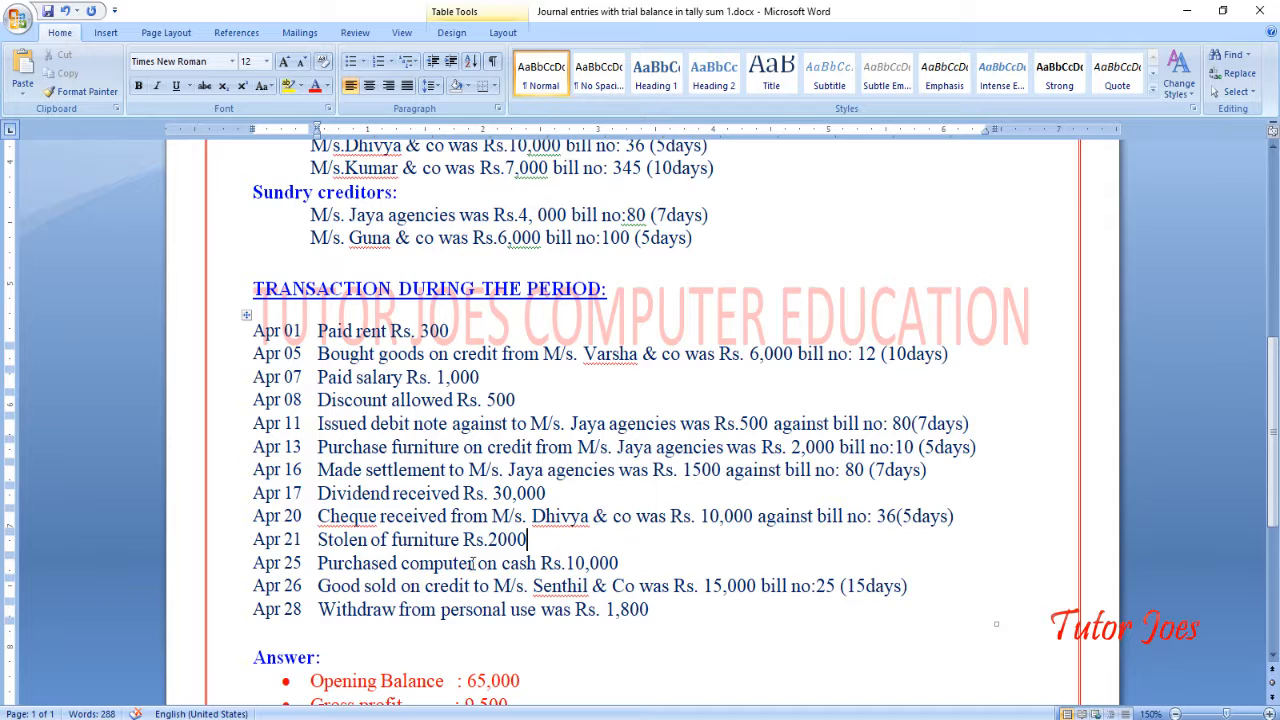
{"action": "key", "text": "alt+Tab"}
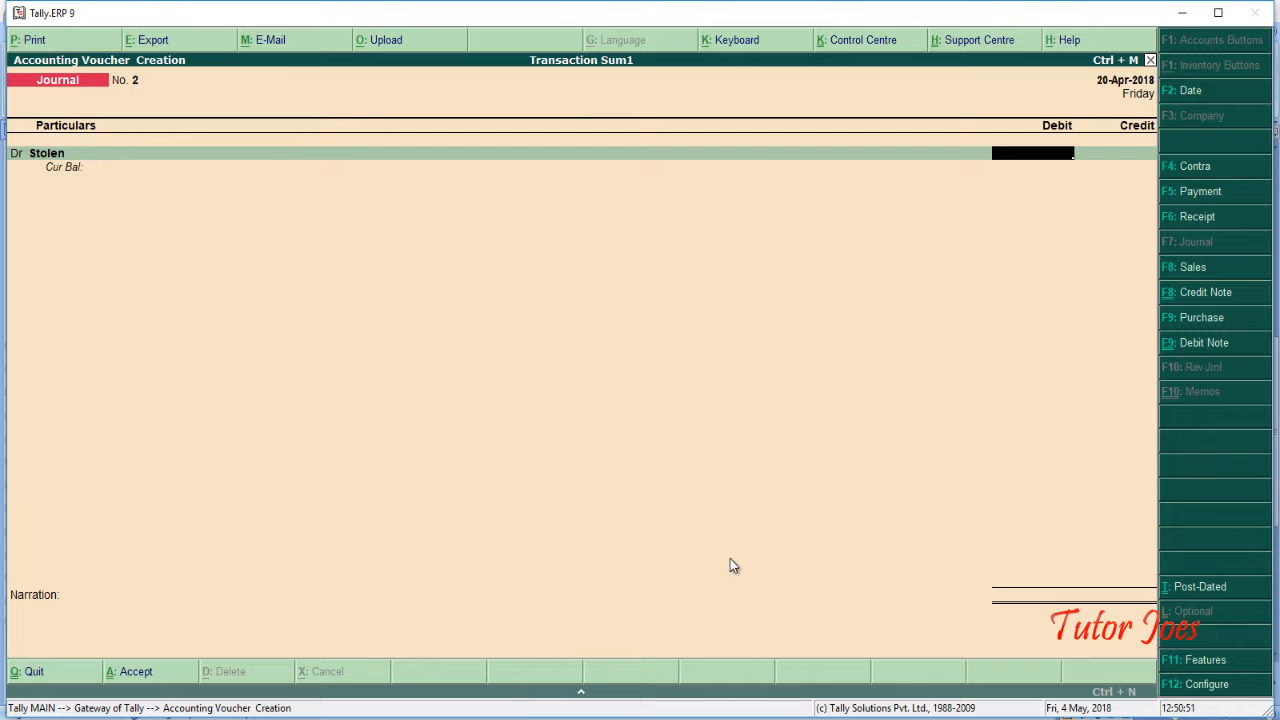
{"action": "type", "text": "2000"}
{"action": "key", "text": "Return"}
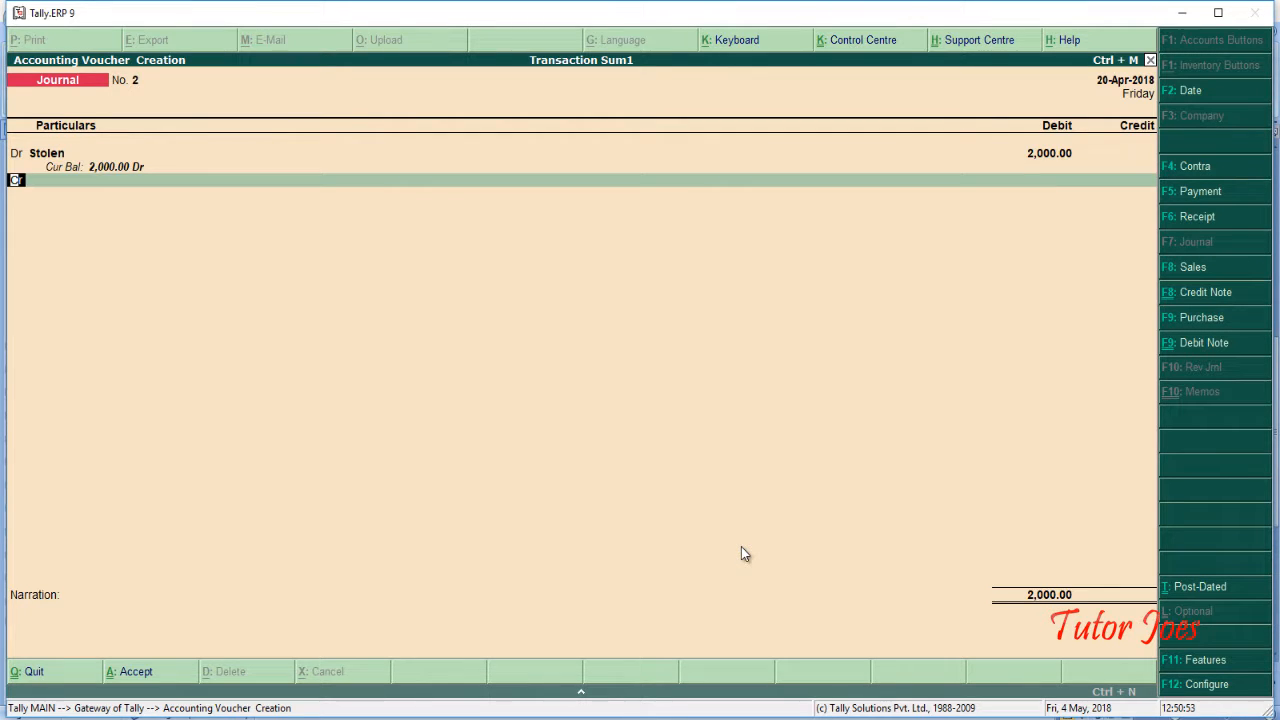
Credit the Furniture ledger with 2,000.00 in the stolen furniture journal voucher
{"action": "key", "text": "Return"}
{"action": "key", "text": "Down"}
{"action": "key", "text": "Down"}
{"action": "key", "text": "Down"}
{"action": "key", "text": "Down"}
{"action": "key", "text": "Down"}
{"action": "key", "text": "Down"}
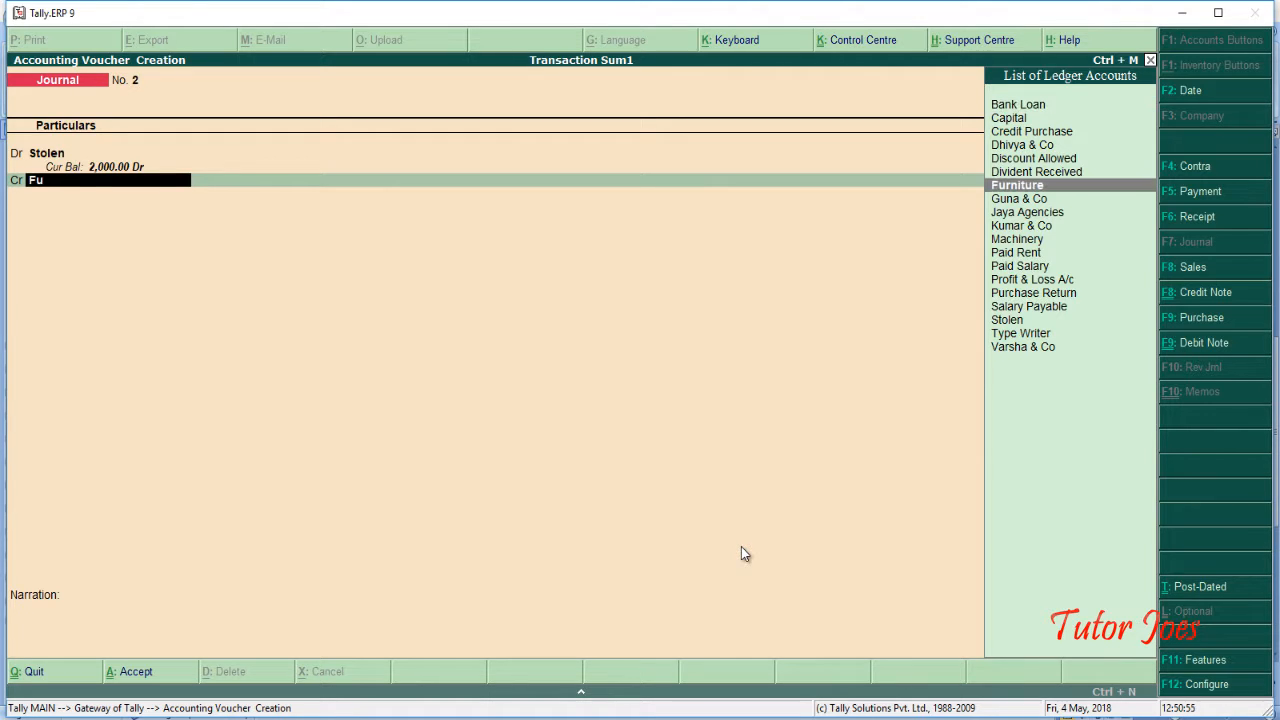
{"action": "key", "text": "Return"}
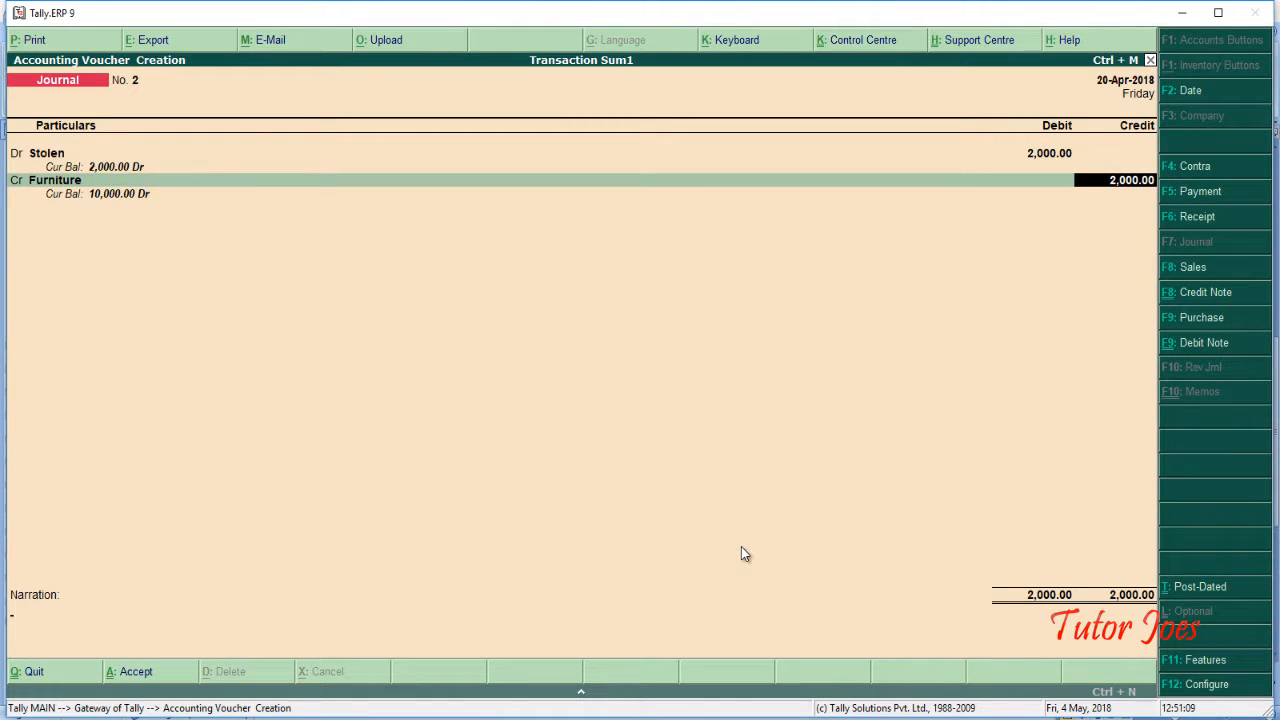
{"action": "key", "text": "Return"}
Add the narration "being stolen furniture" to the journal voucher and save it
{"action": "type", "text": "bein"}
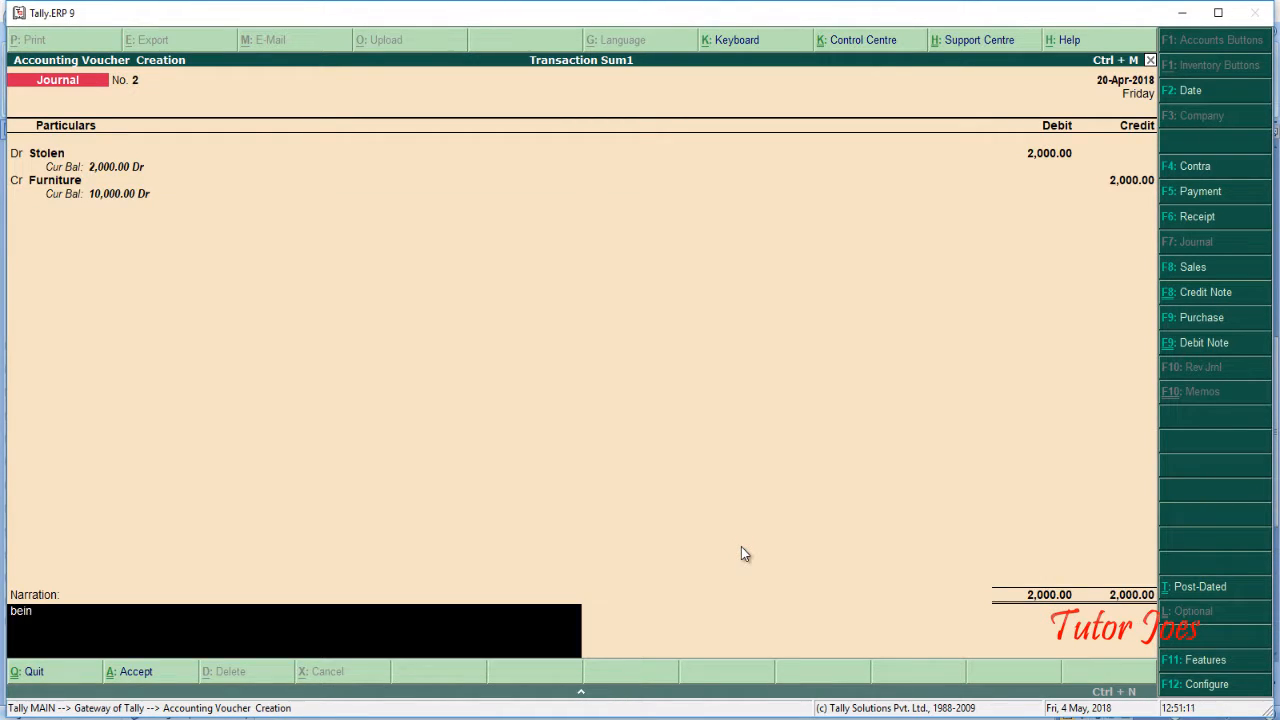
{"action": "type", "text": "g stolen furniture"}
{"action": "key", "text": "Return"}
{"action": "key", "text": "Return"}
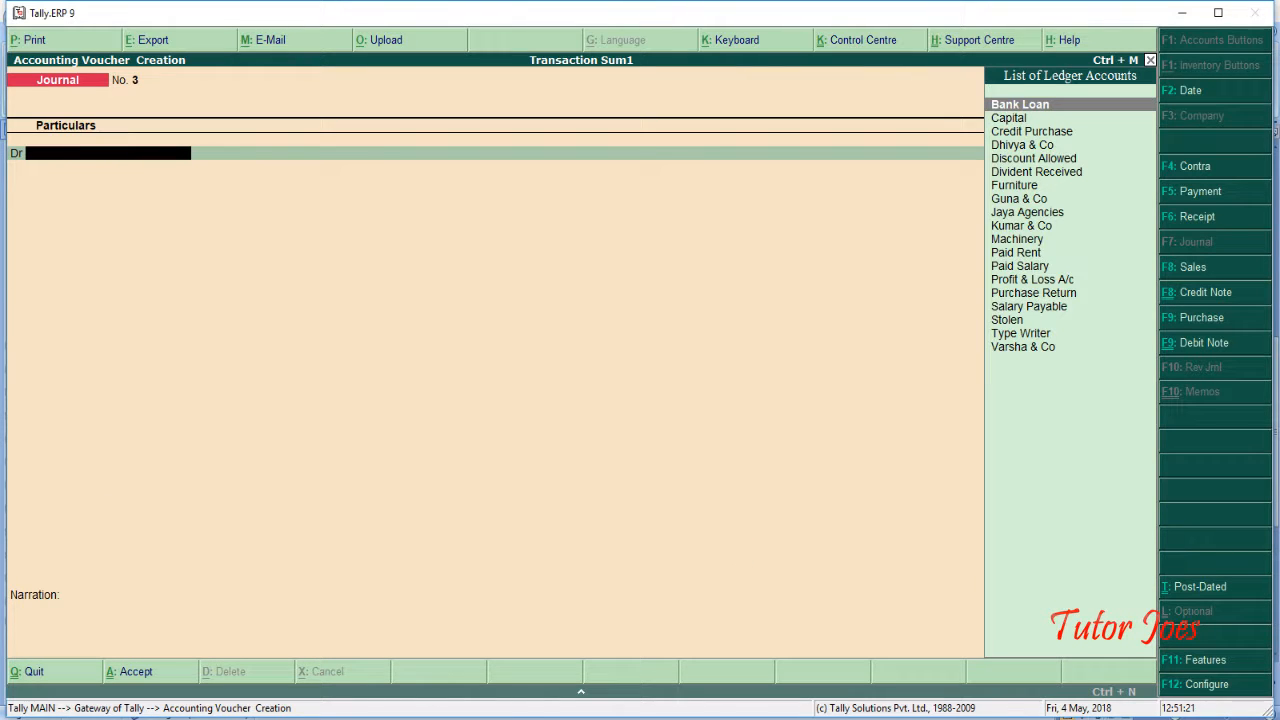
Look up the Apr 25 computer purchase in the Word list, then start a payment voucher in Tally
{"action": "key", "text": "alt+Tab"}
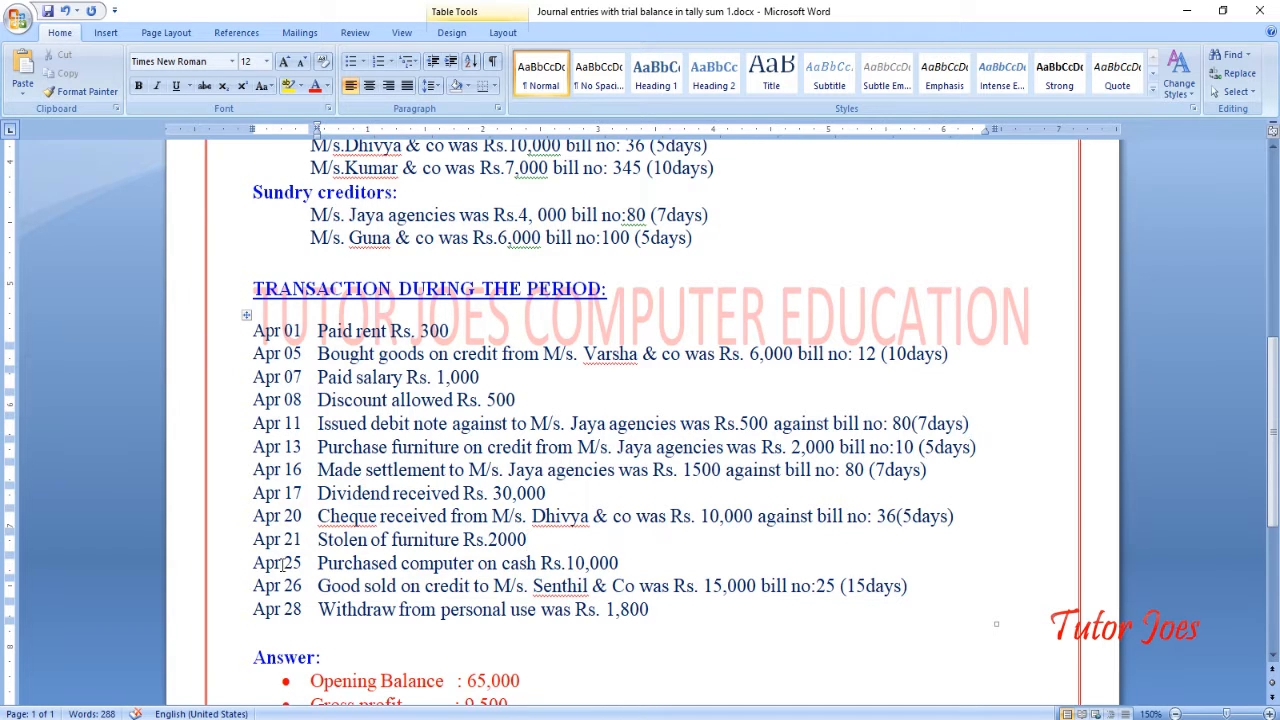
{"action": "left_click_drag", "start_coordinate": [300, 563], "coordinate": [632, 571]}
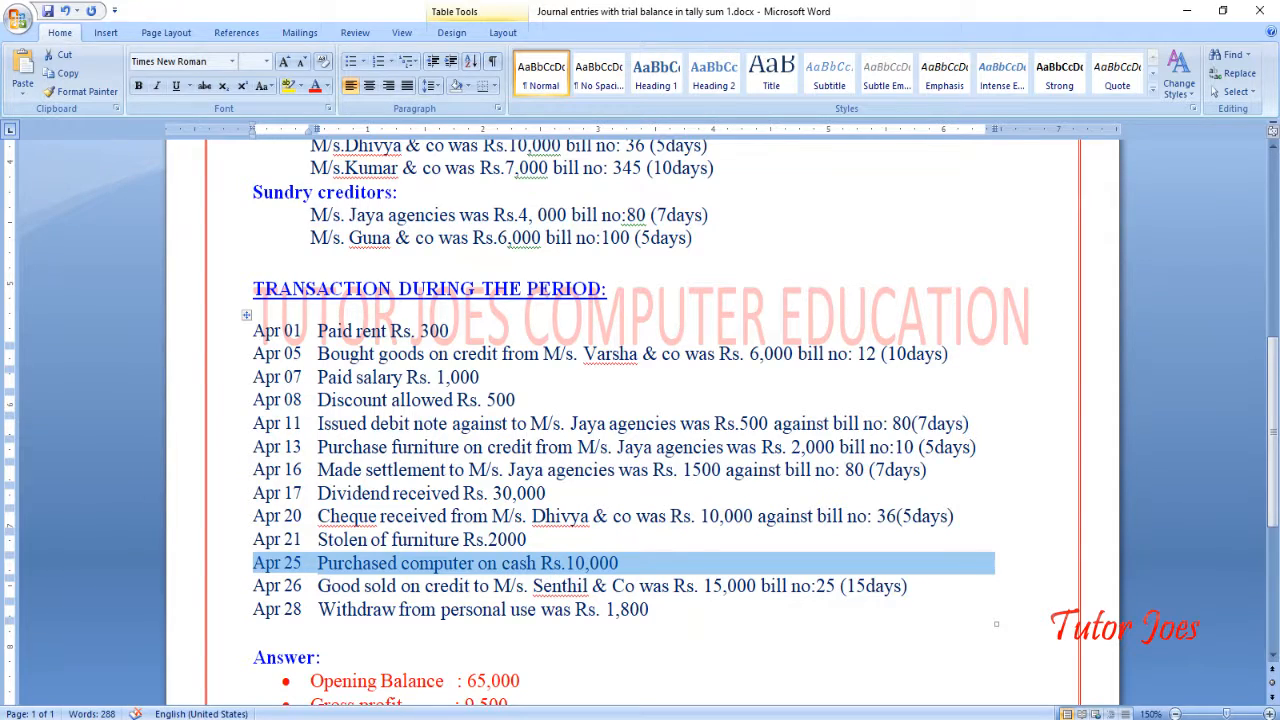
{"action": "left_click", "coordinate": [515, 718]}
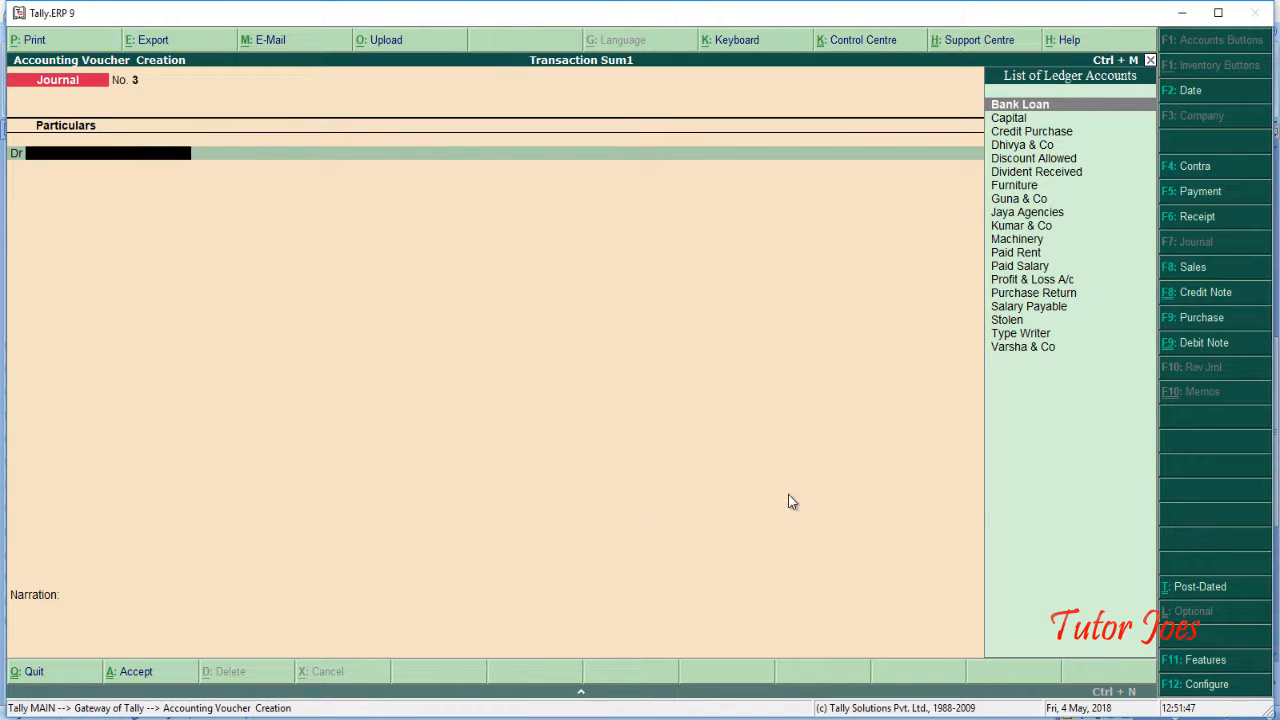
{"action": "left_click", "coordinate": [1186, 195]}
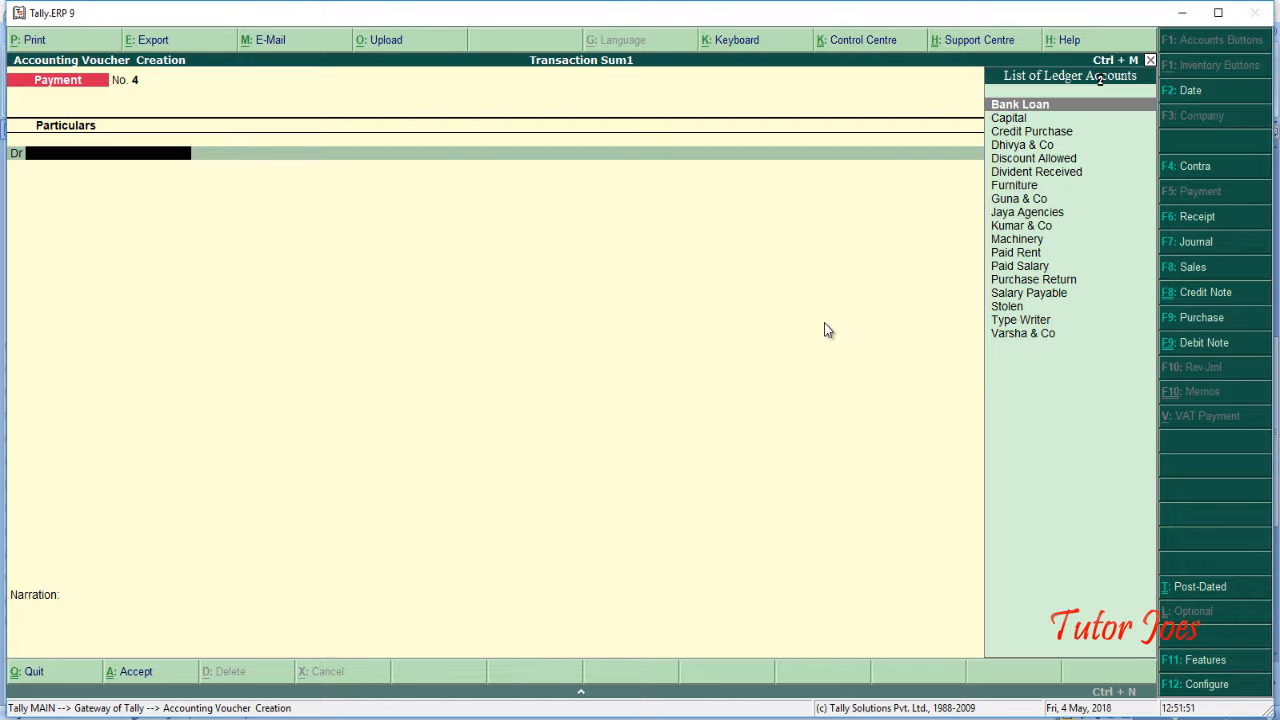
Set the payment voucher's date to 25-4, checking it against the transaction list in Word
{"action": "key", "text": "F2"}
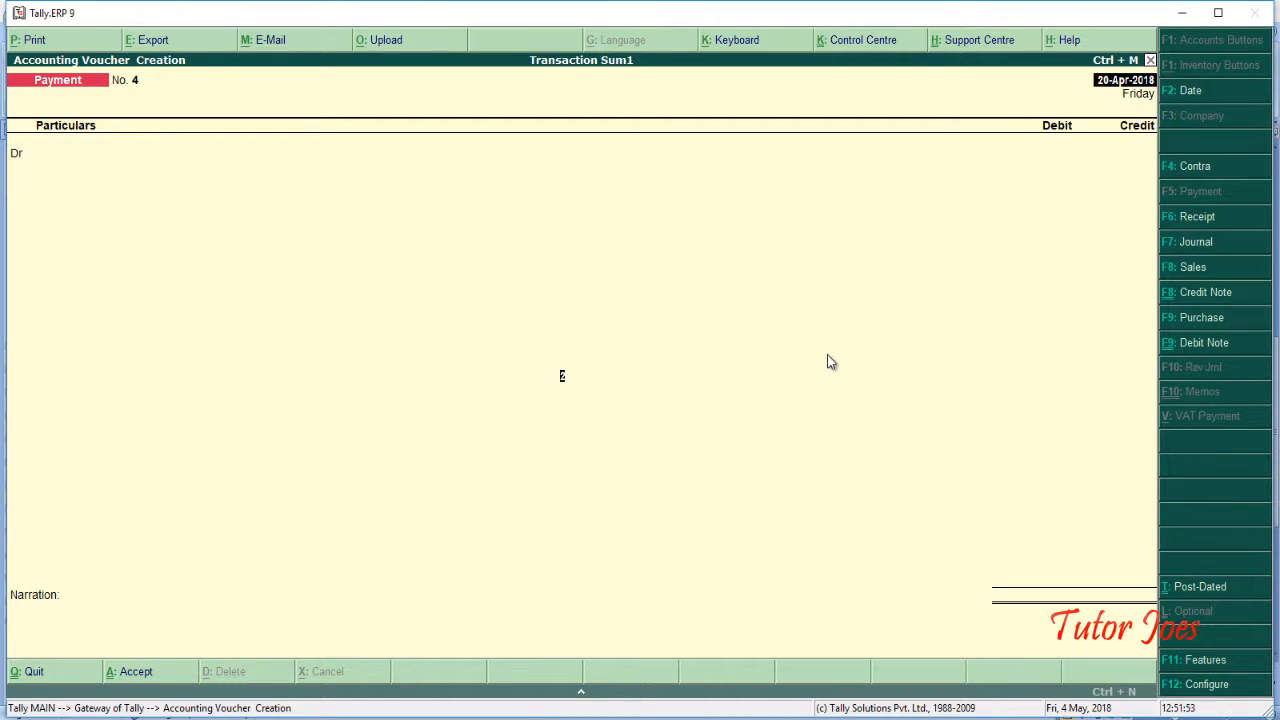
{"action": "key", "text": "F2"}
{"action": "key", "text": "alt+Tab"}
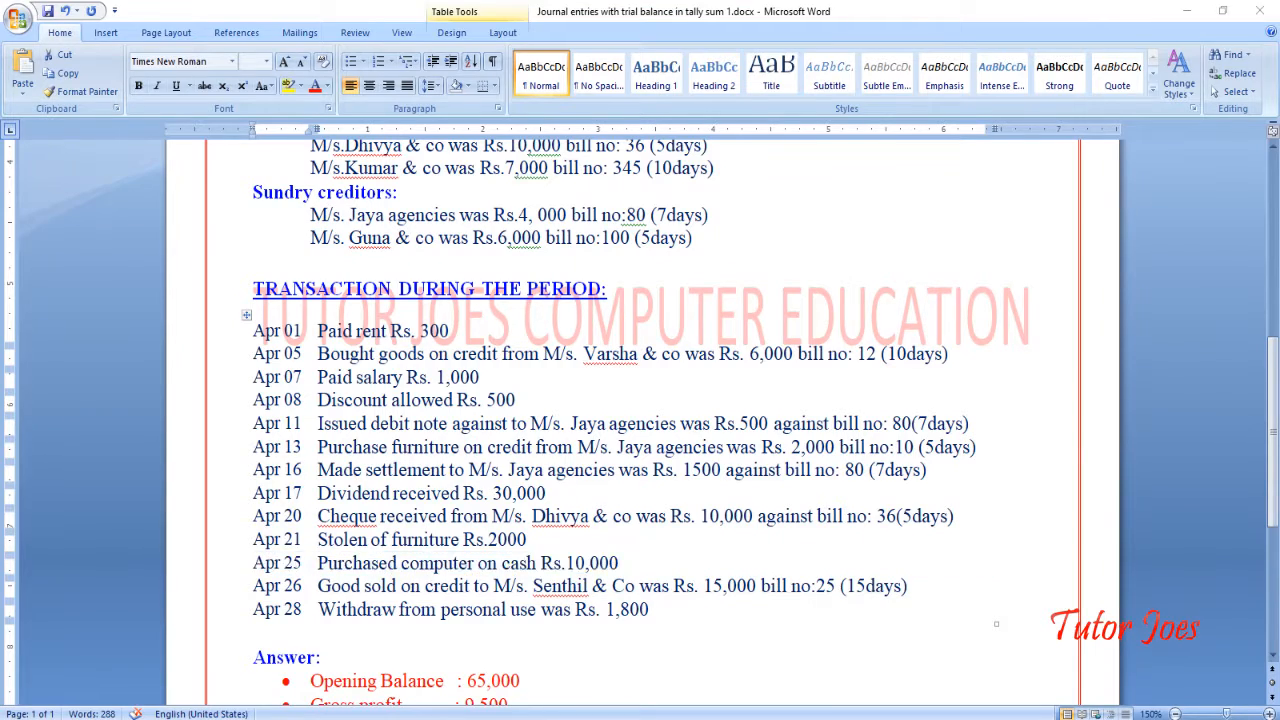
{"action": "key", "text": "alt+Tab"}
{"action": "type", "text": "25-4"}
{"action": "key", "text": "Return"}
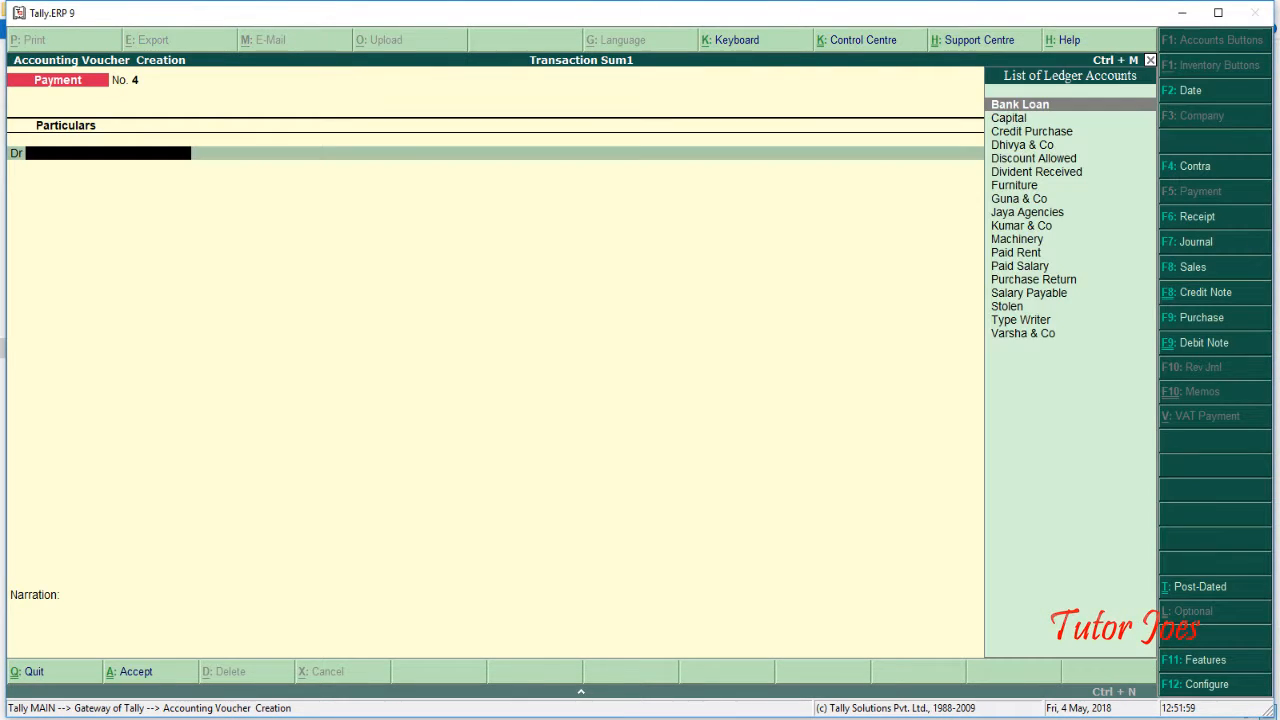
Recheck the Apr 25 purchase in Word, then create a Tally ledger "Computer" under Fixed Assets as the payment voucher's debit ledger
{"action": "left_click", "coordinate": [556, 719]}
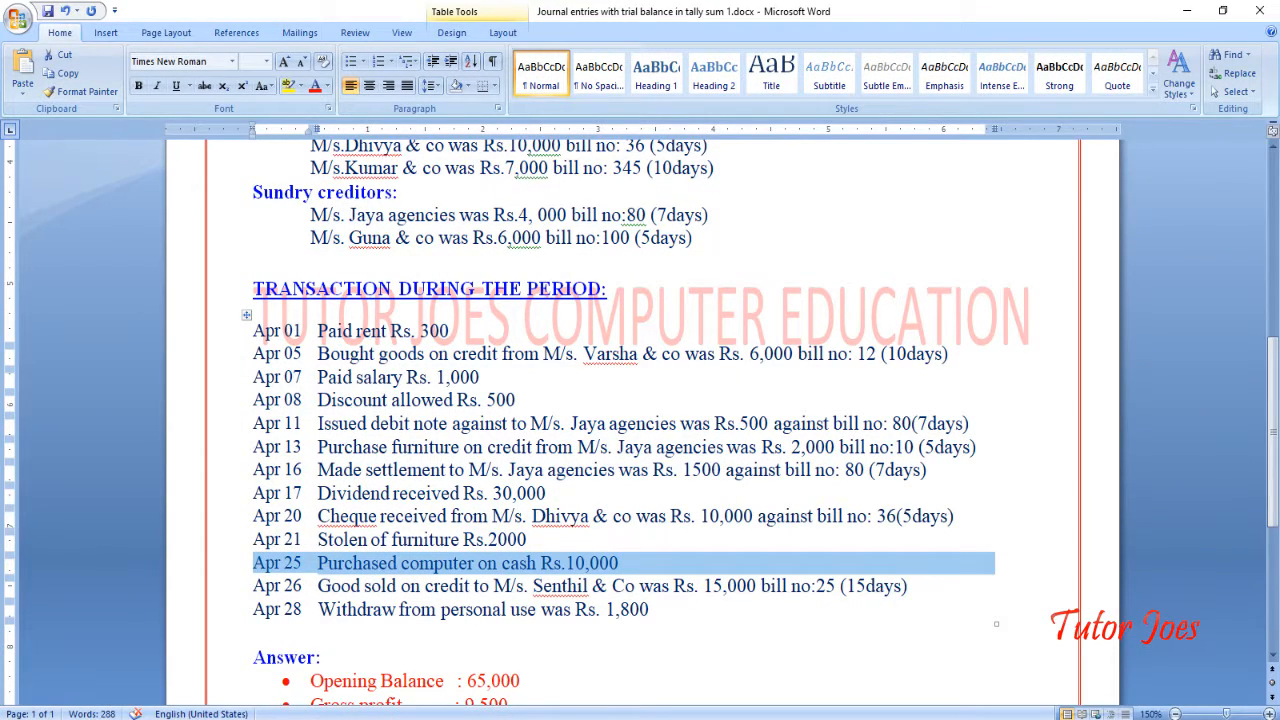
{"action": "left_click", "coordinate": [556, 719]}
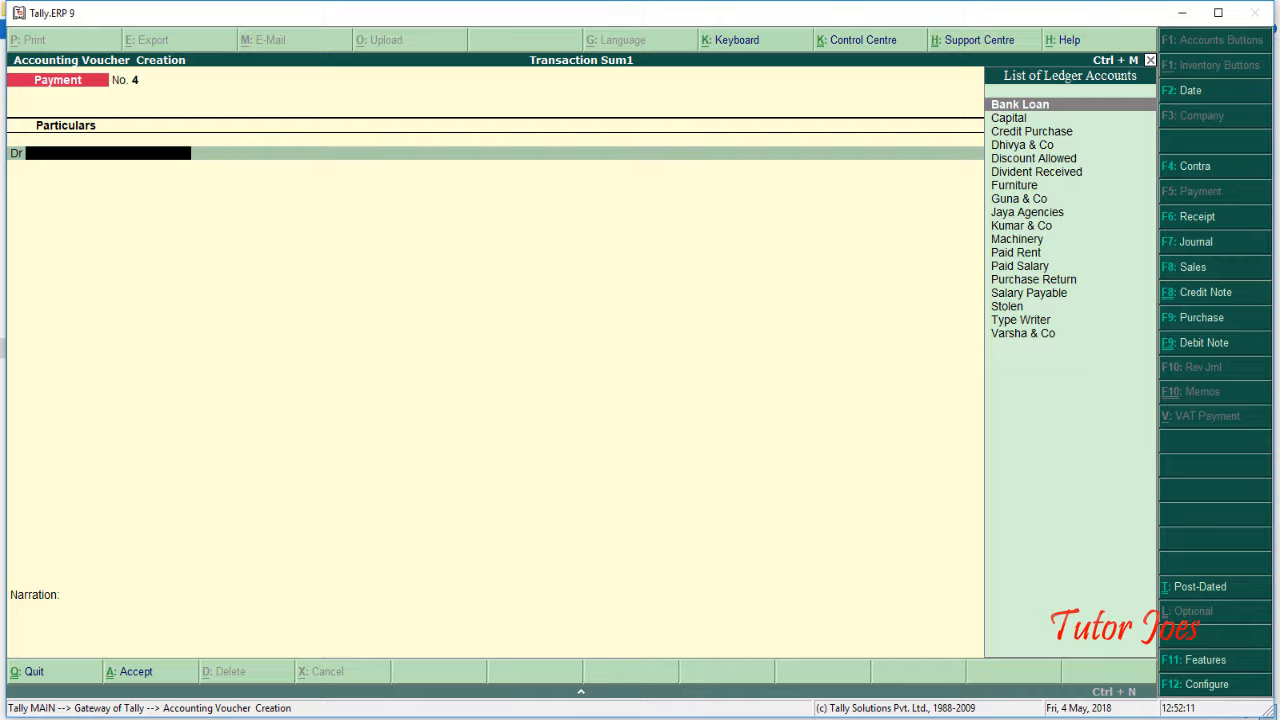
{"action": "key", "text": "alt+c"}
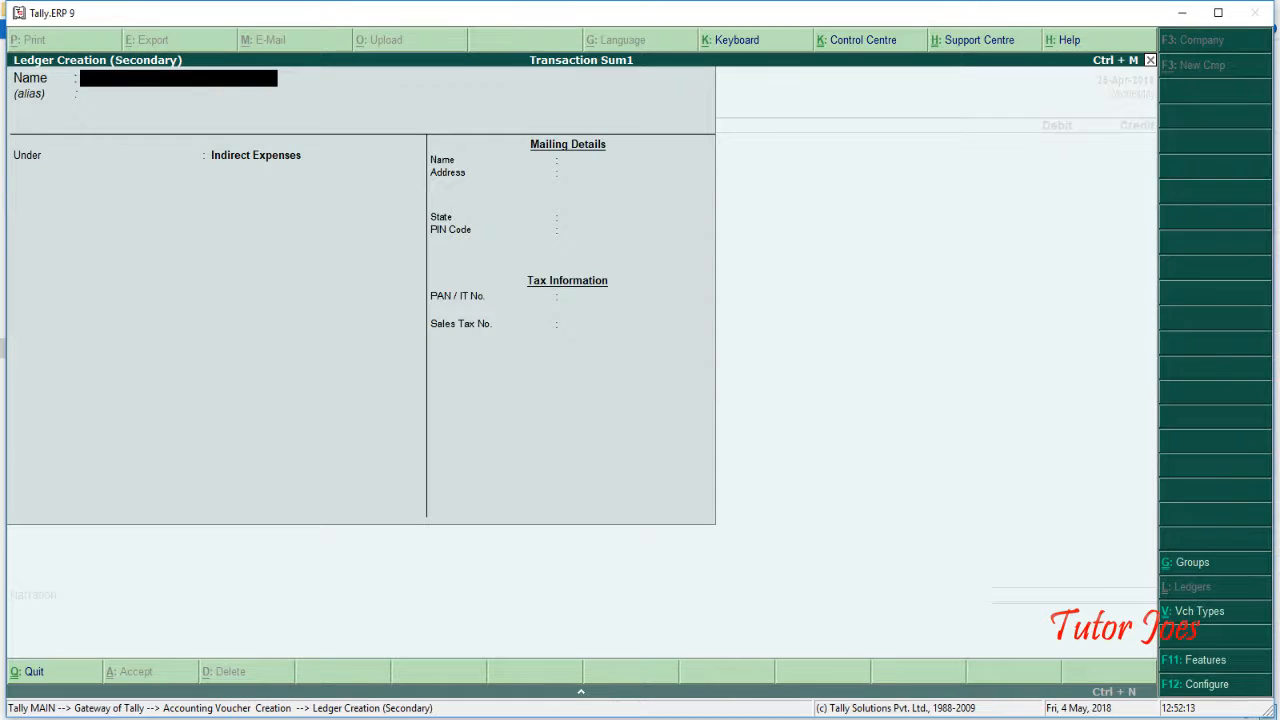
{"action": "type", "text": "Computer"}
{"action": "key", "text": "Return"}
{"action": "key", "text": "Return"}
{"action": "type", "text": "Fi"}
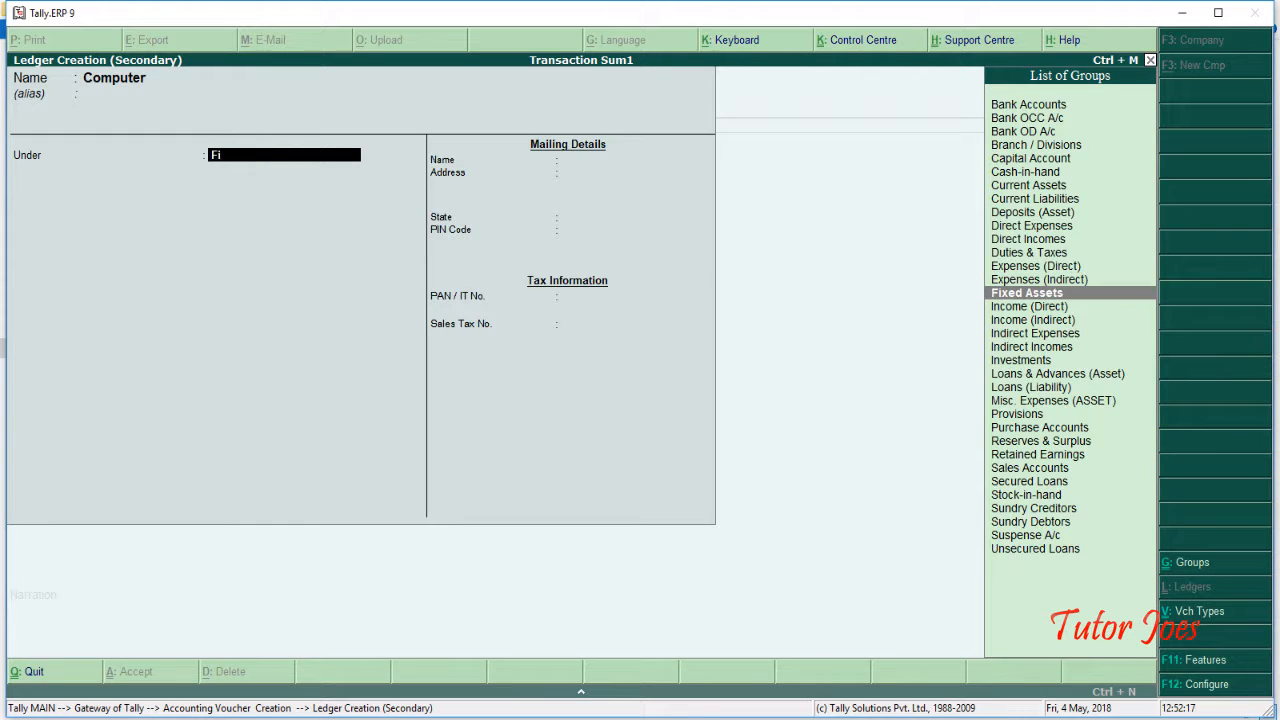
{"action": "key", "text": "Return"}
{"action": "key", "text": "Return"}
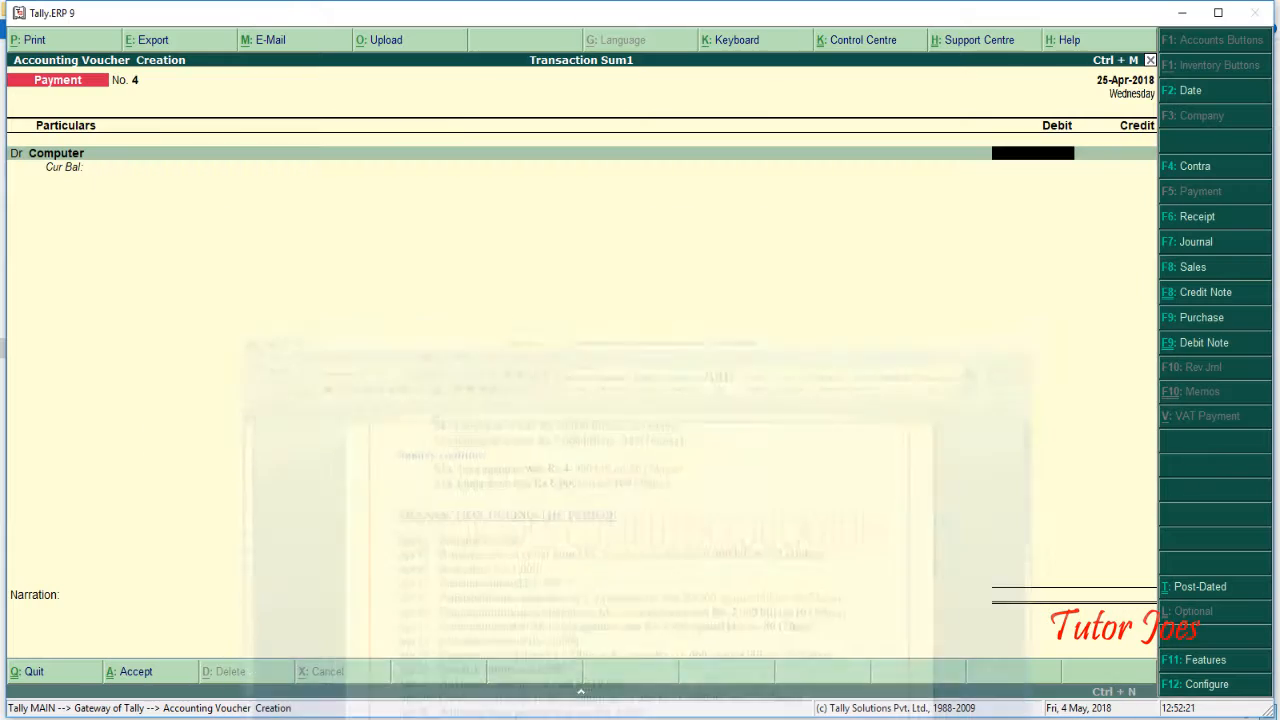
Debit Computer with 10,000.00 and credit Cash with the same amount in the payment voucher
{"action": "type", "text": "10000"}
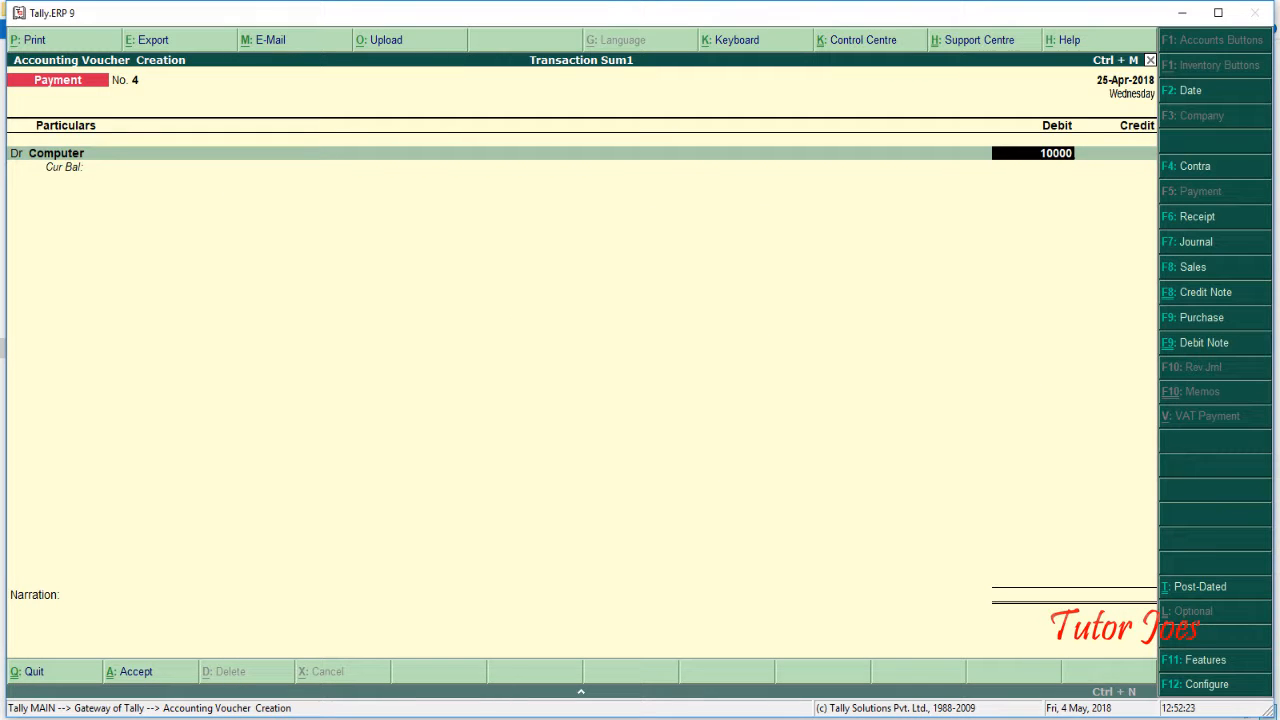
{"action": "key", "text": "Return"}
{"action": "key", "text": "Return"}
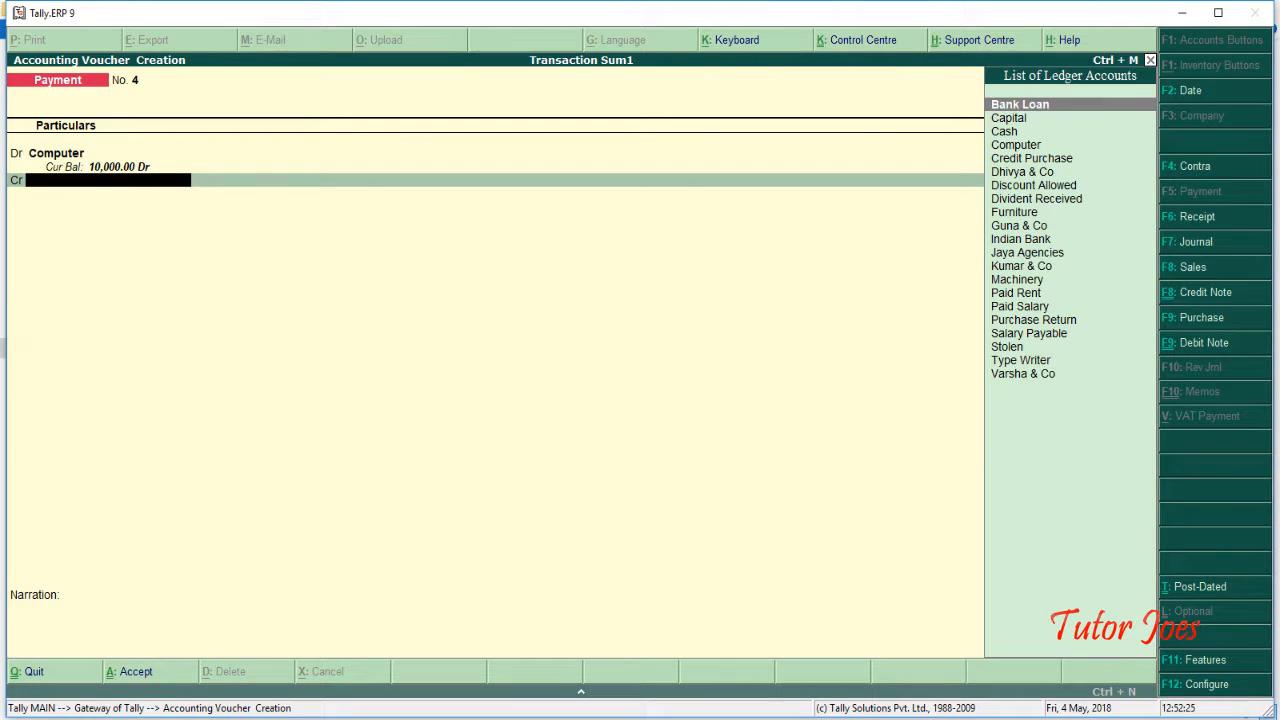
{"action": "type", "text": "Cash"}
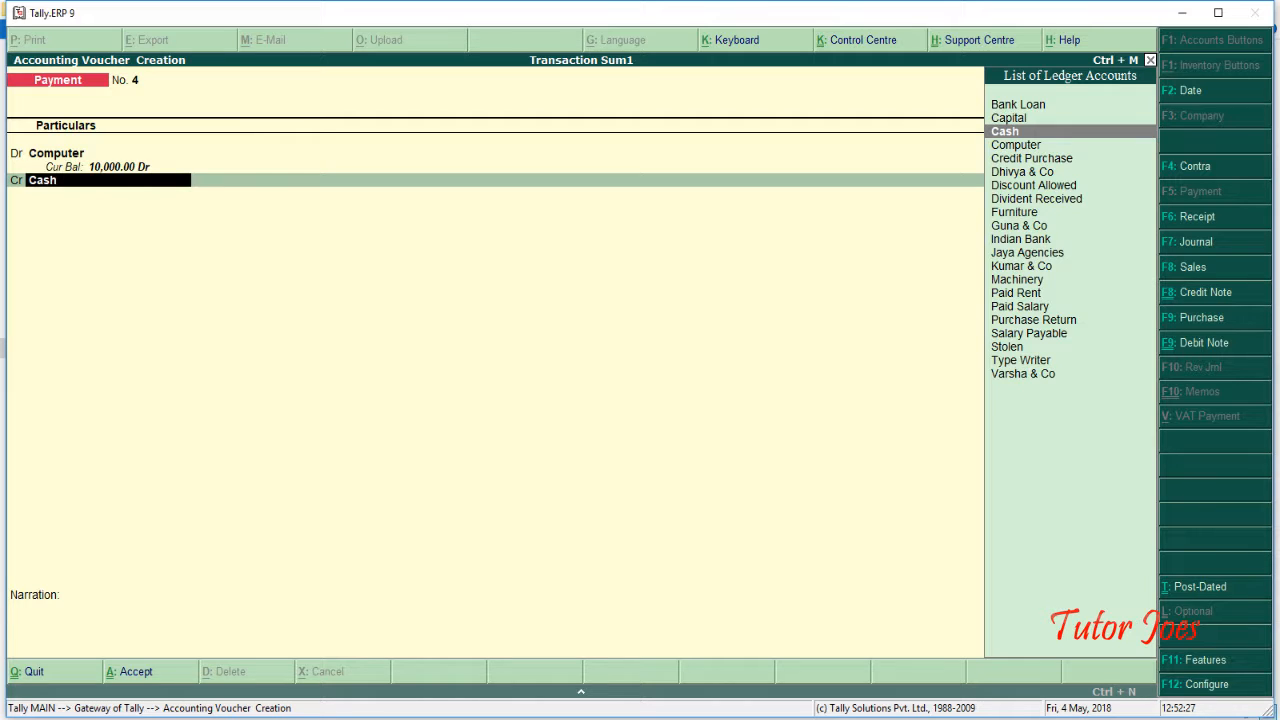
{"action": "key", "text": "Return"}
{"action": "key", "text": "Return"}
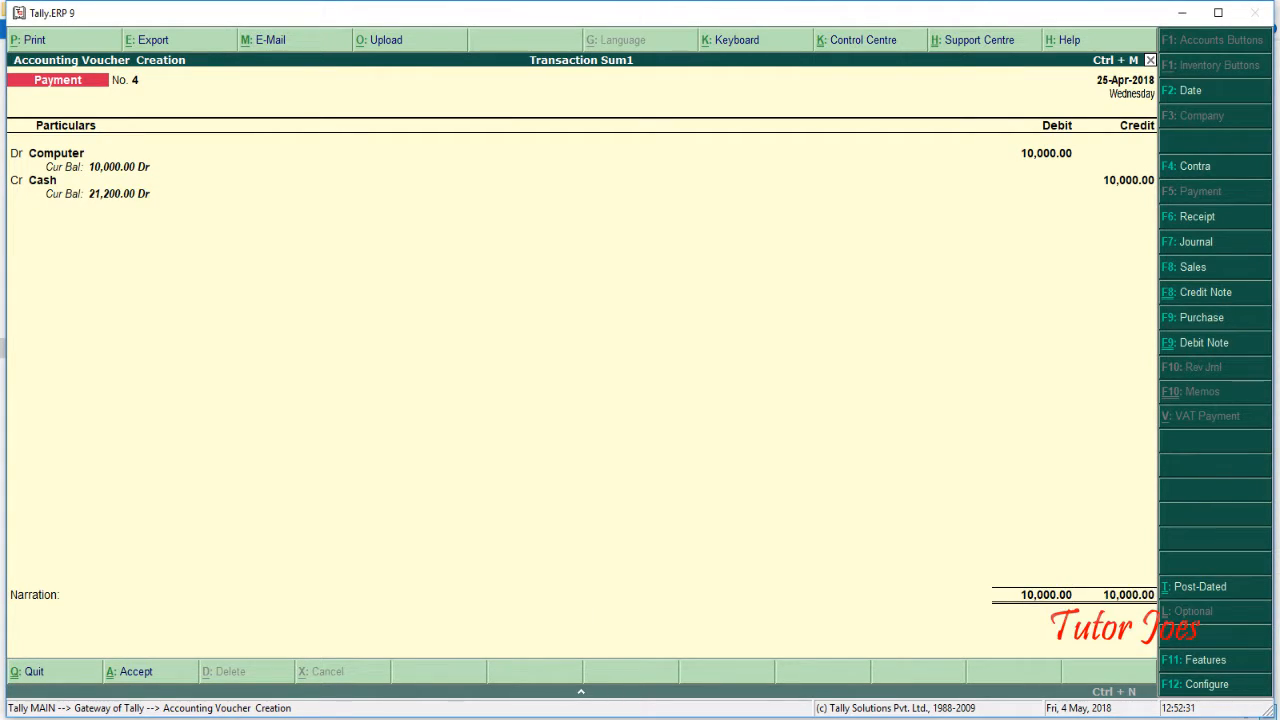
Add the narration "being purchase computer on cash" to the payment voucher and save it
{"action": "type", "text": "bein"}
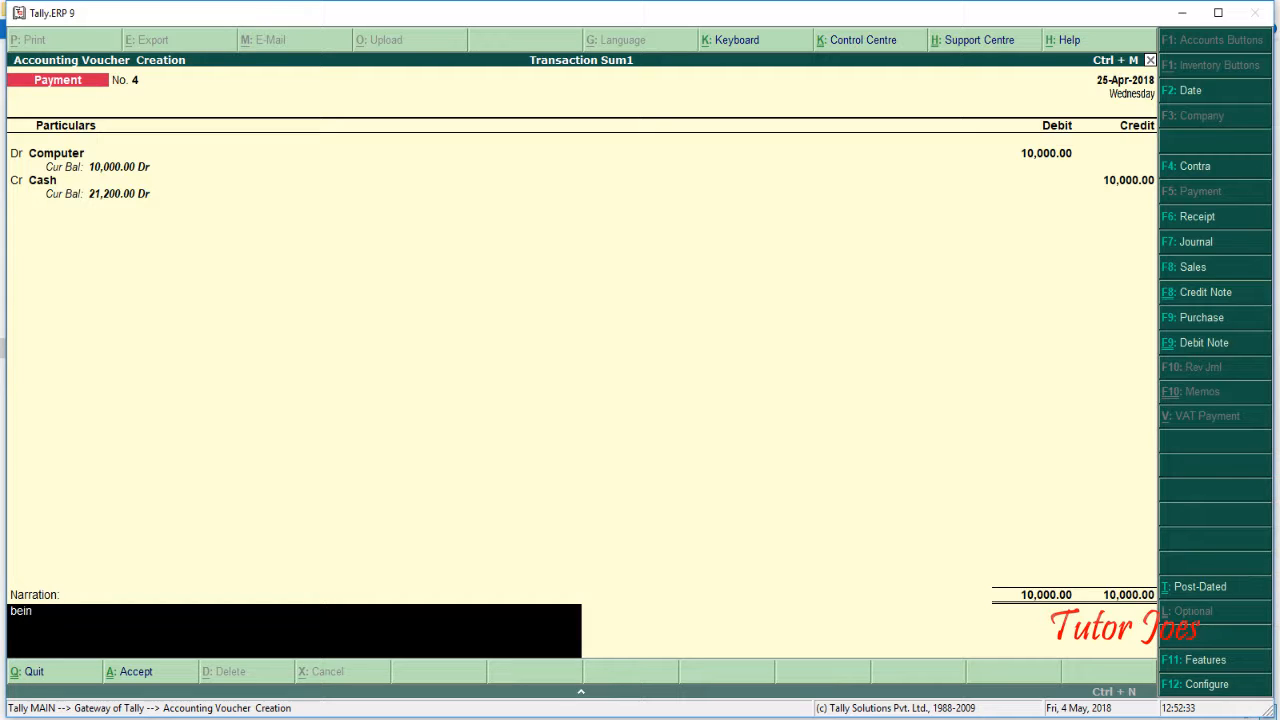
{"action": "type", "text": "g purchase computer"}
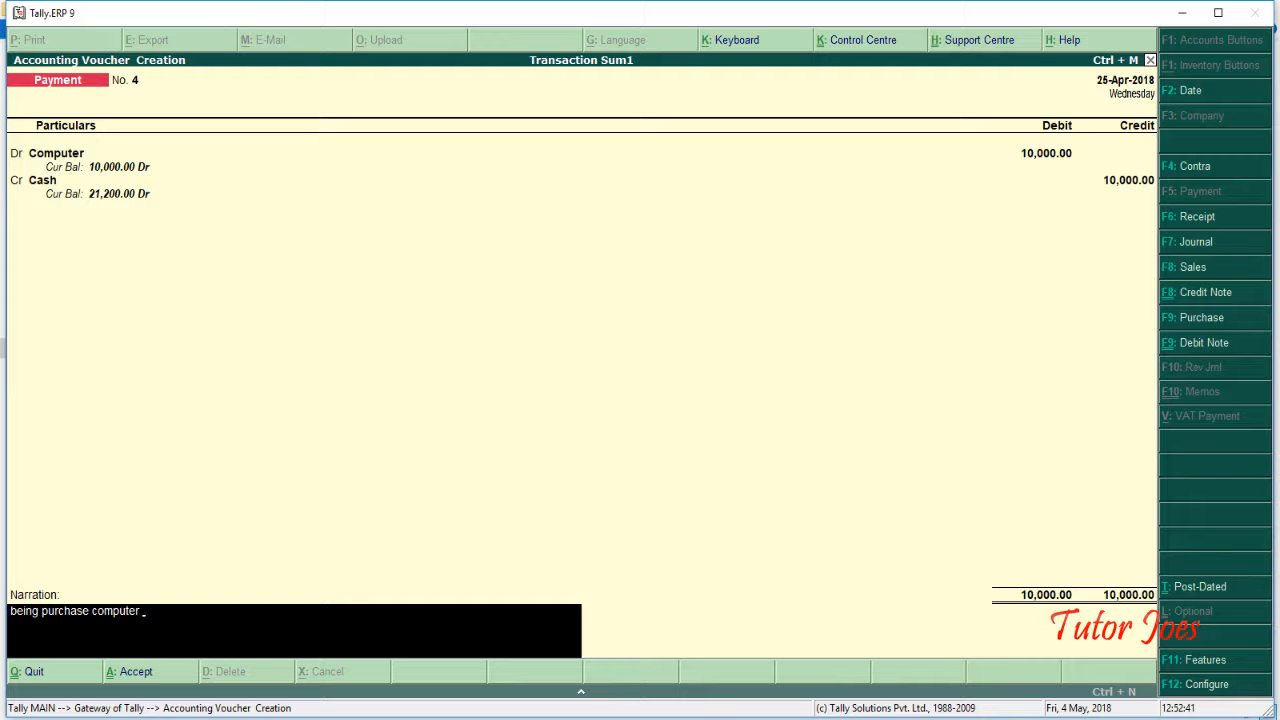
{"action": "type", "text": " on cash"}
{"action": "key", "text": "Return"}
{"action": "key", "text": "Return"}
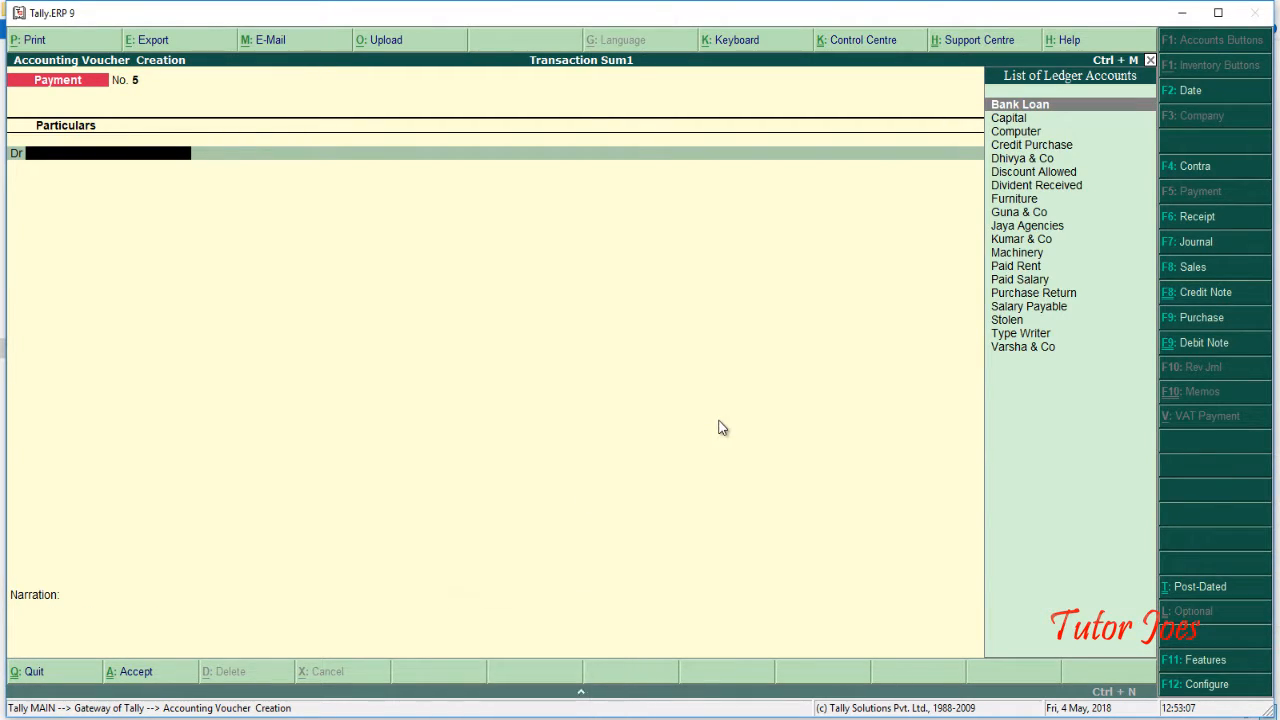
Look up the Apr 26 credit sale in Word, then start a Tally sales voucher and switch it from invoice to voucher mode
{"action": "left_click", "coordinate": [506, 718]}
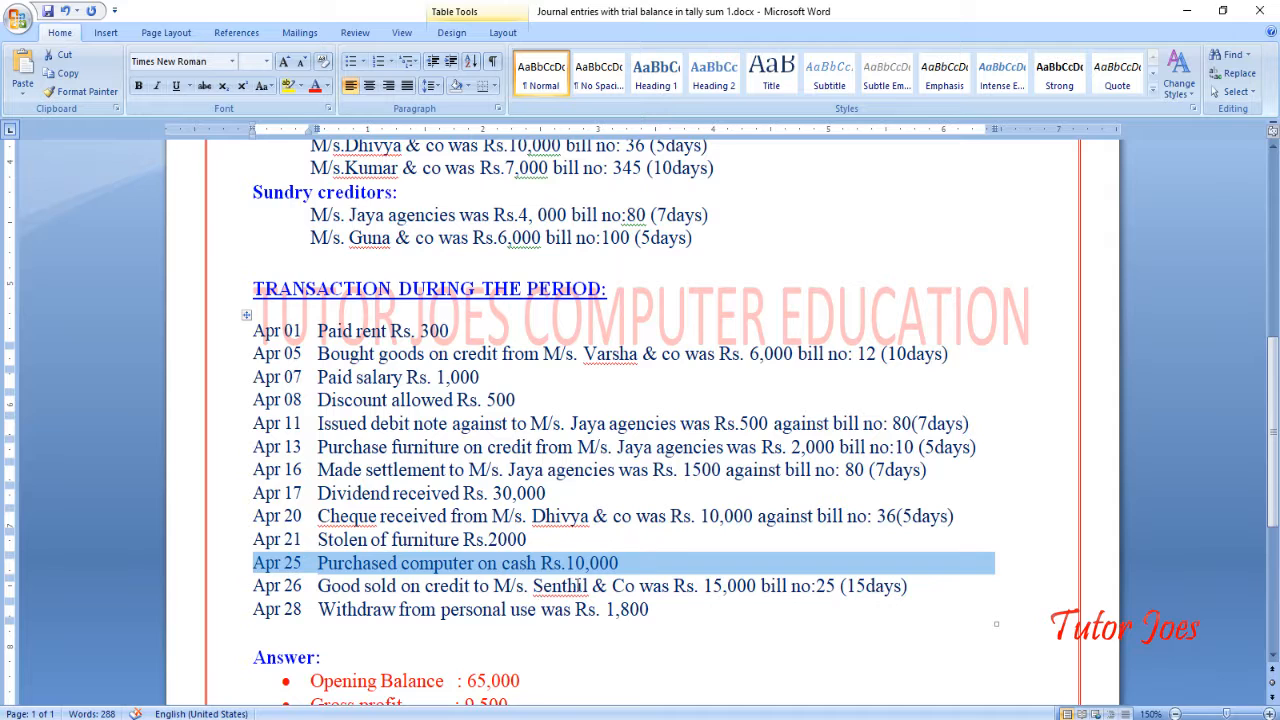
{"action": "scroll", "coordinate": [574, 584], "scroll_direction": "up", "scroll_amount": 1}
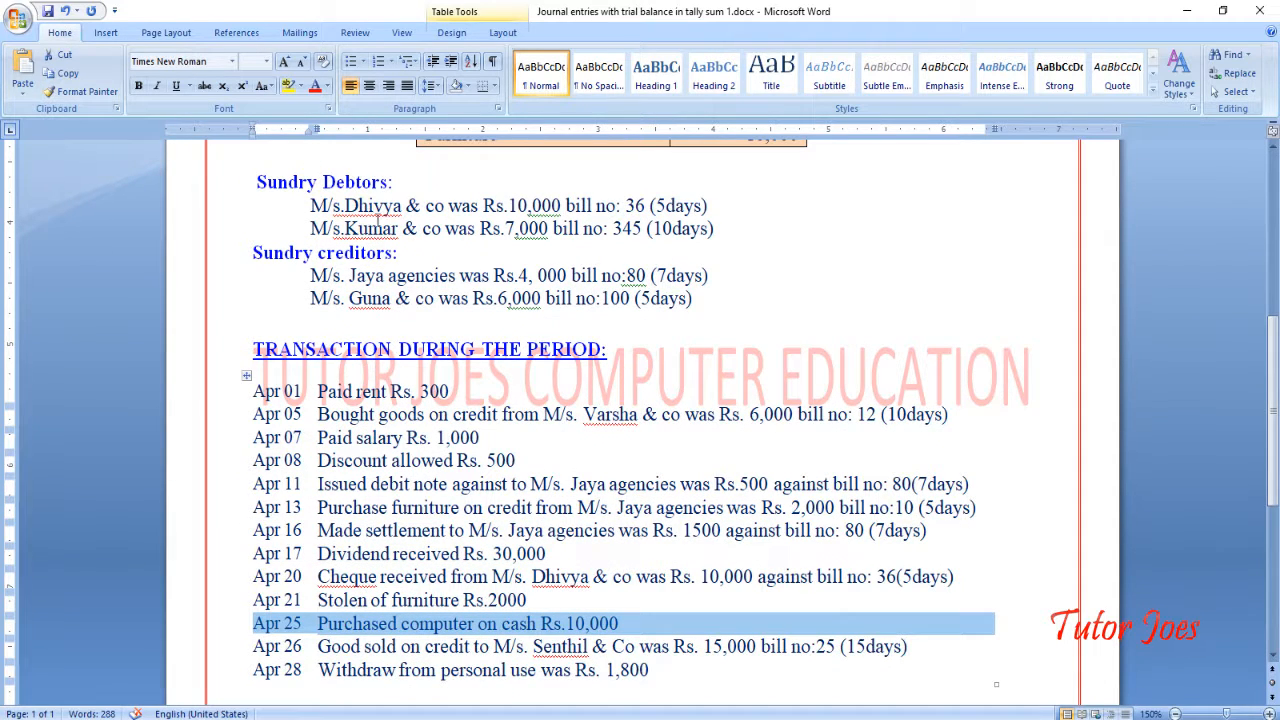
{"action": "scroll", "coordinate": [674, 550], "scroll_direction": "down", "scroll_amount": 1}
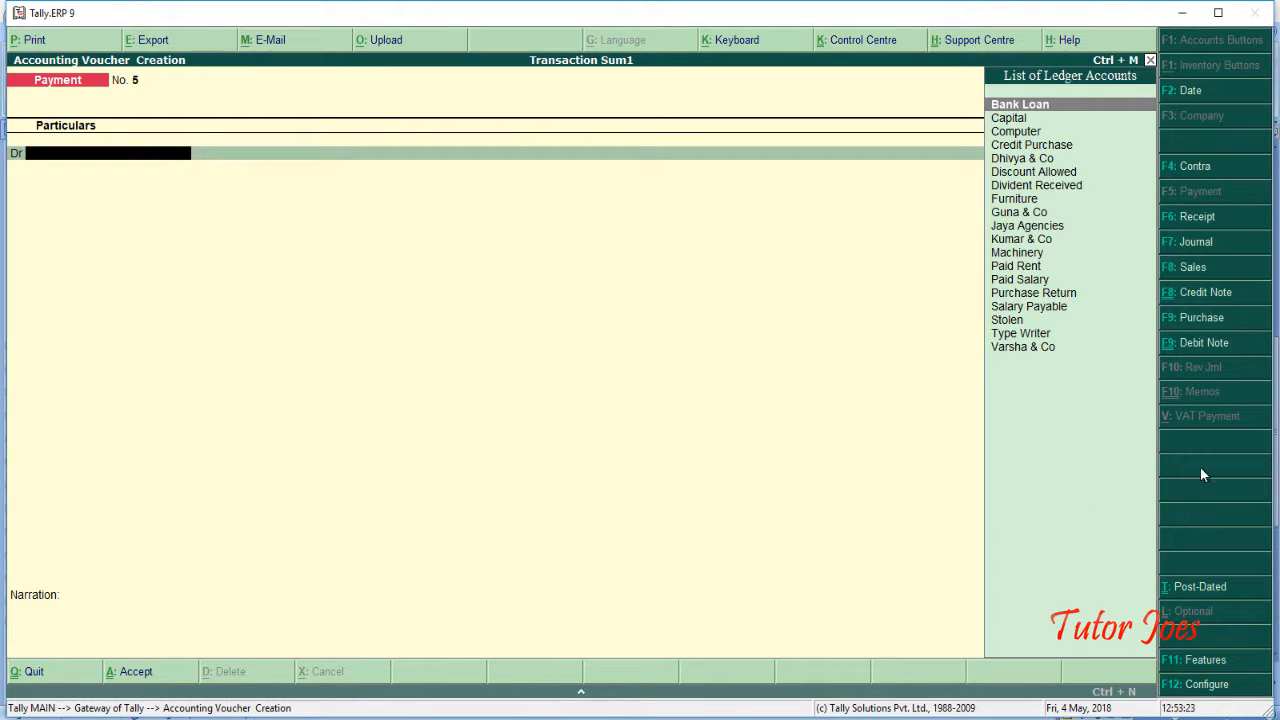
{"action": "left_click", "coordinate": [1193, 268]}
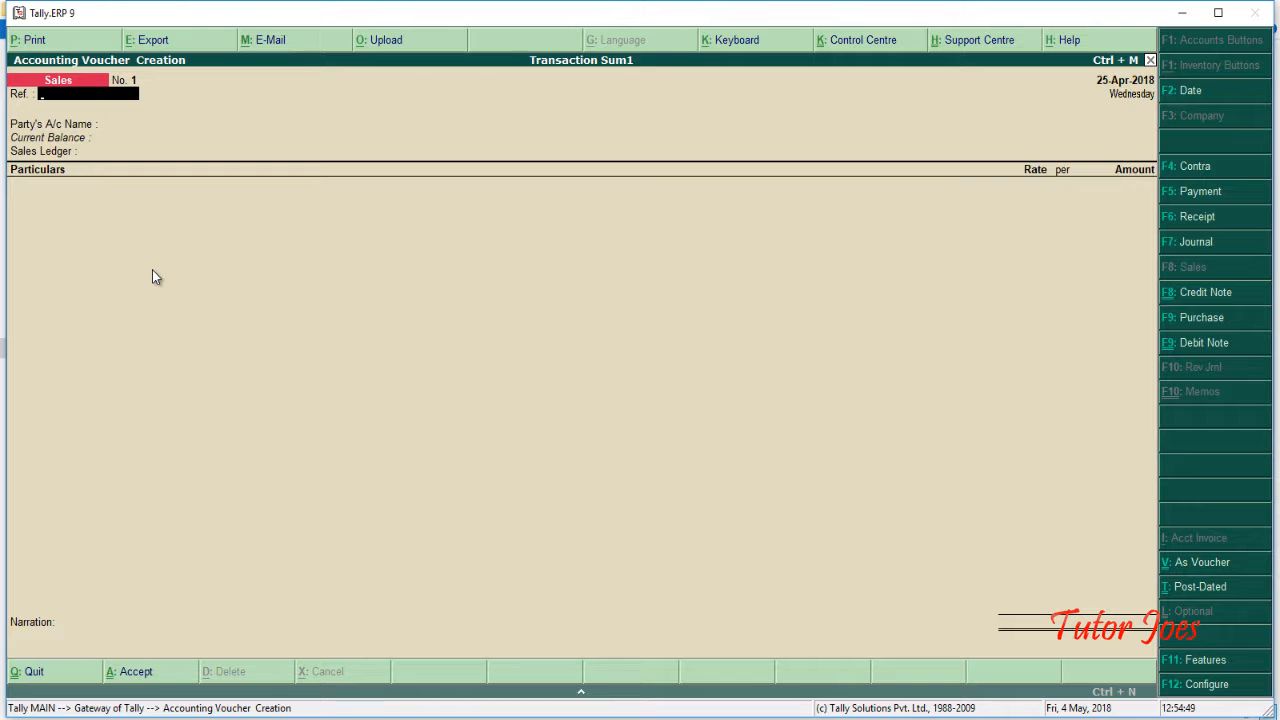
{"action": "key", "text": "ctrl+v"}
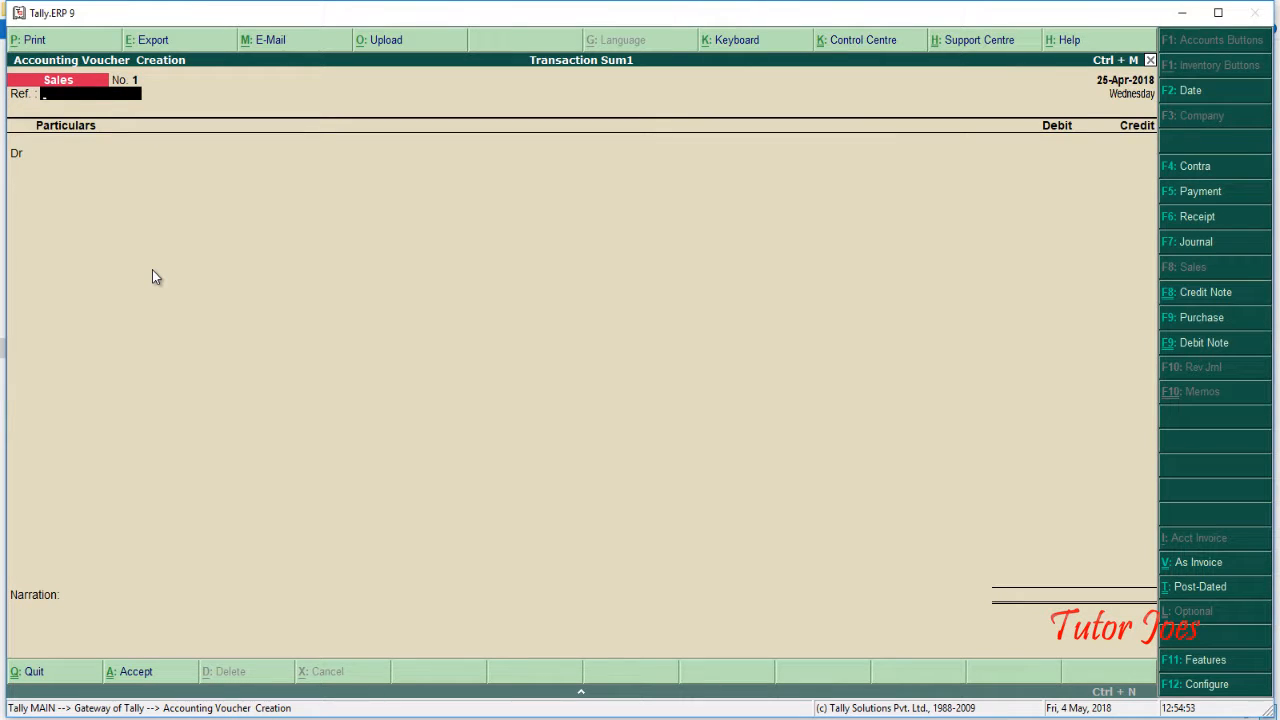
Highlight the Apr 26 goods-sold-on-credit entry in the Word list and return to the sales voucher in Tally
{"action": "left_click", "coordinate": [490, 716]}
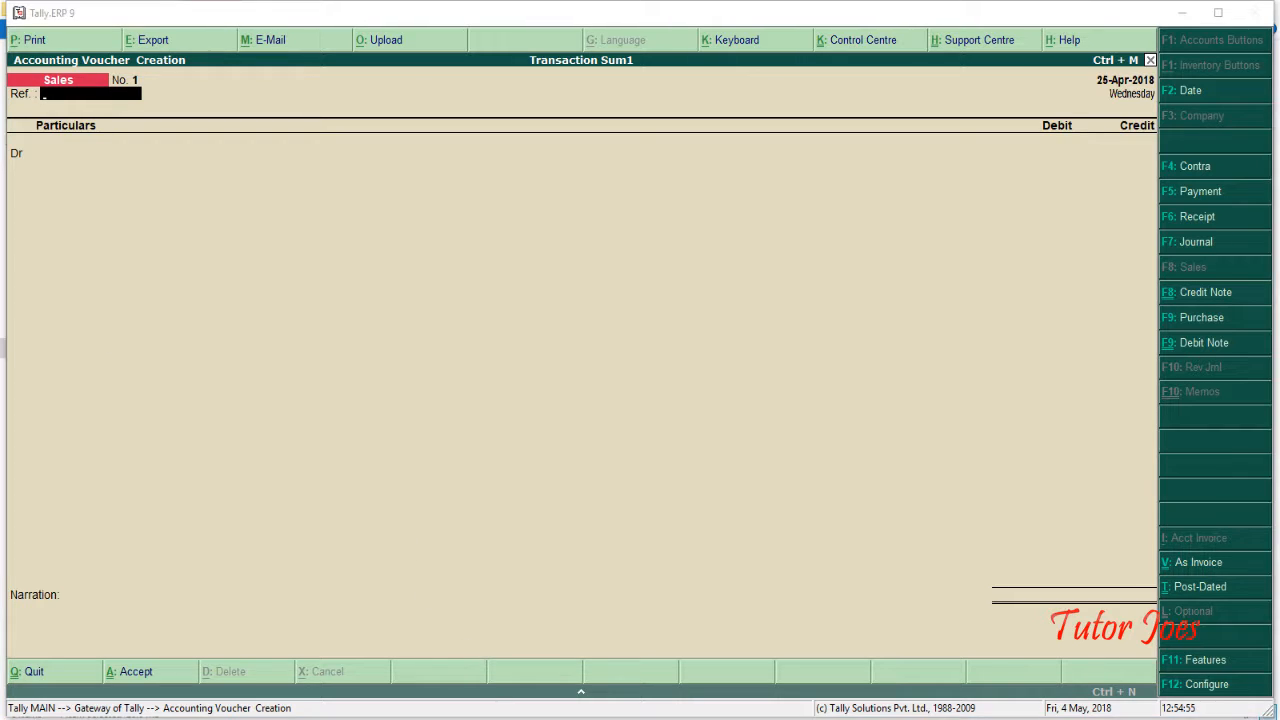
{"action": "left_click", "coordinate": [420, 592]}
{"action": "left_click_drag", "start_coordinate": [321, 586], "coordinate": [938, 578]}
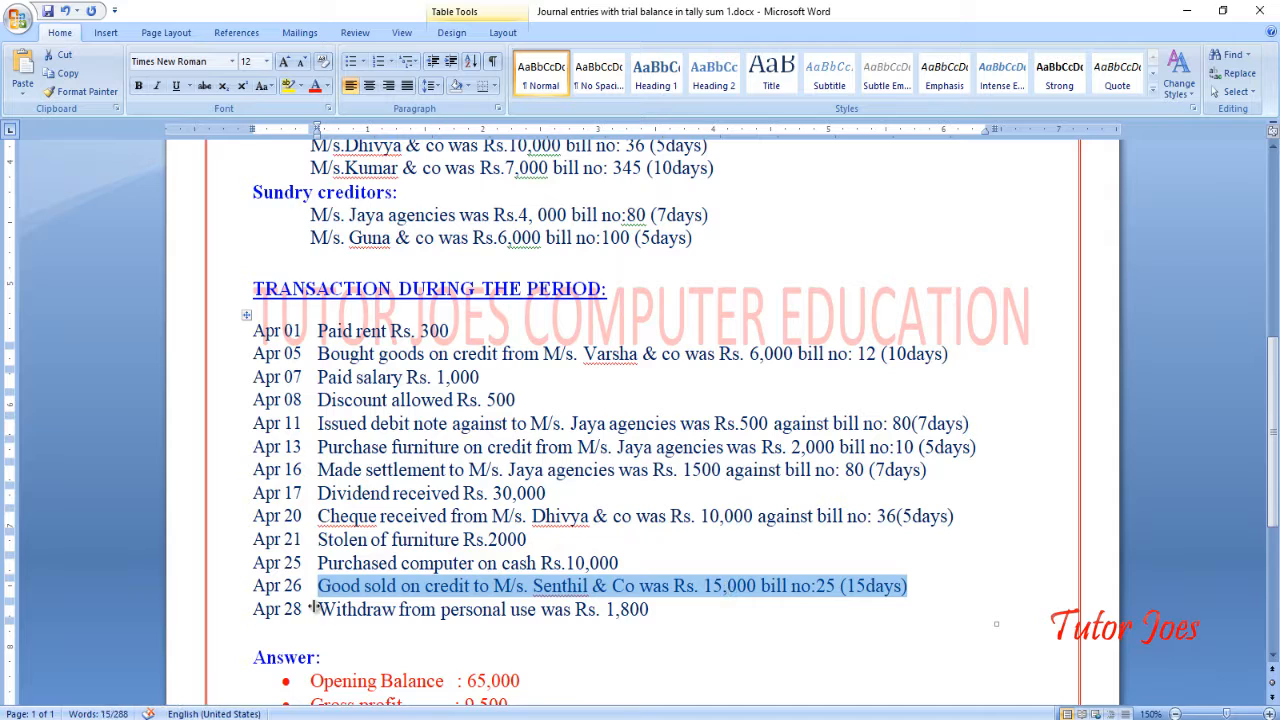
{"action": "left_click", "coordinate": [490, 716]}
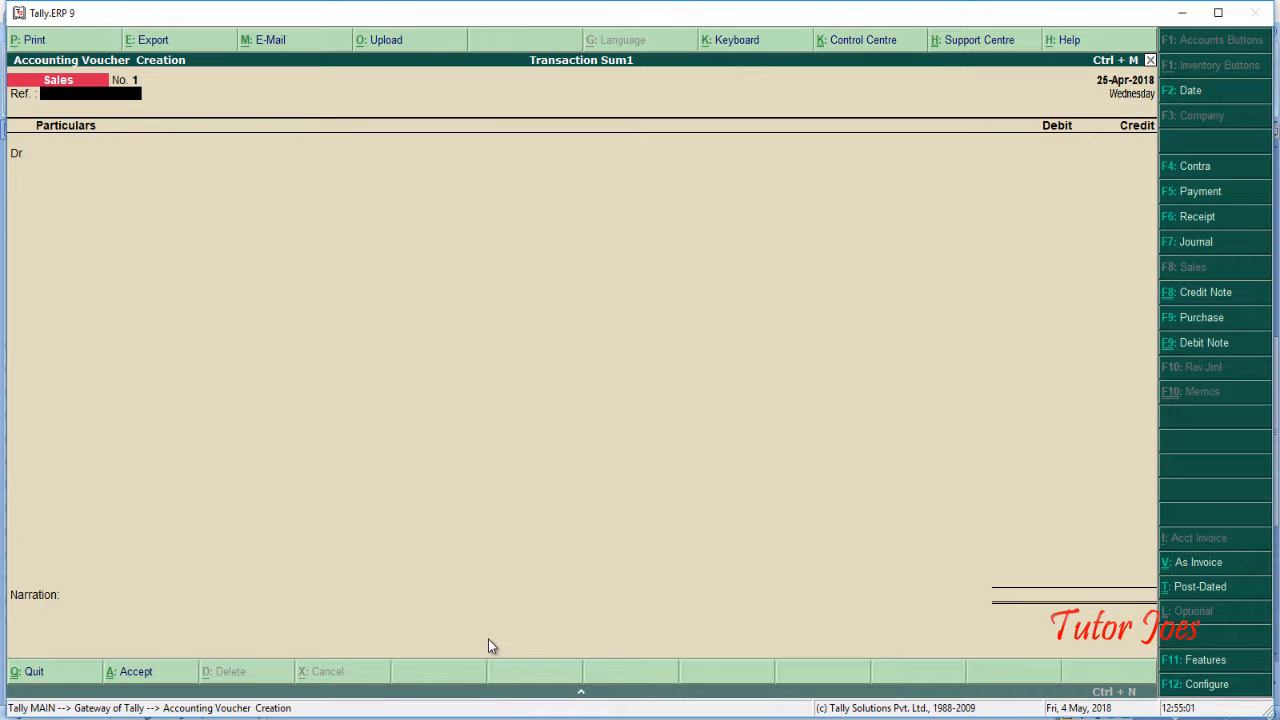
Set the sales voucher's date to 26-4, leave its reference blank, and switch to Word to check the sale's details
{"action": "key", "text": "F2"}
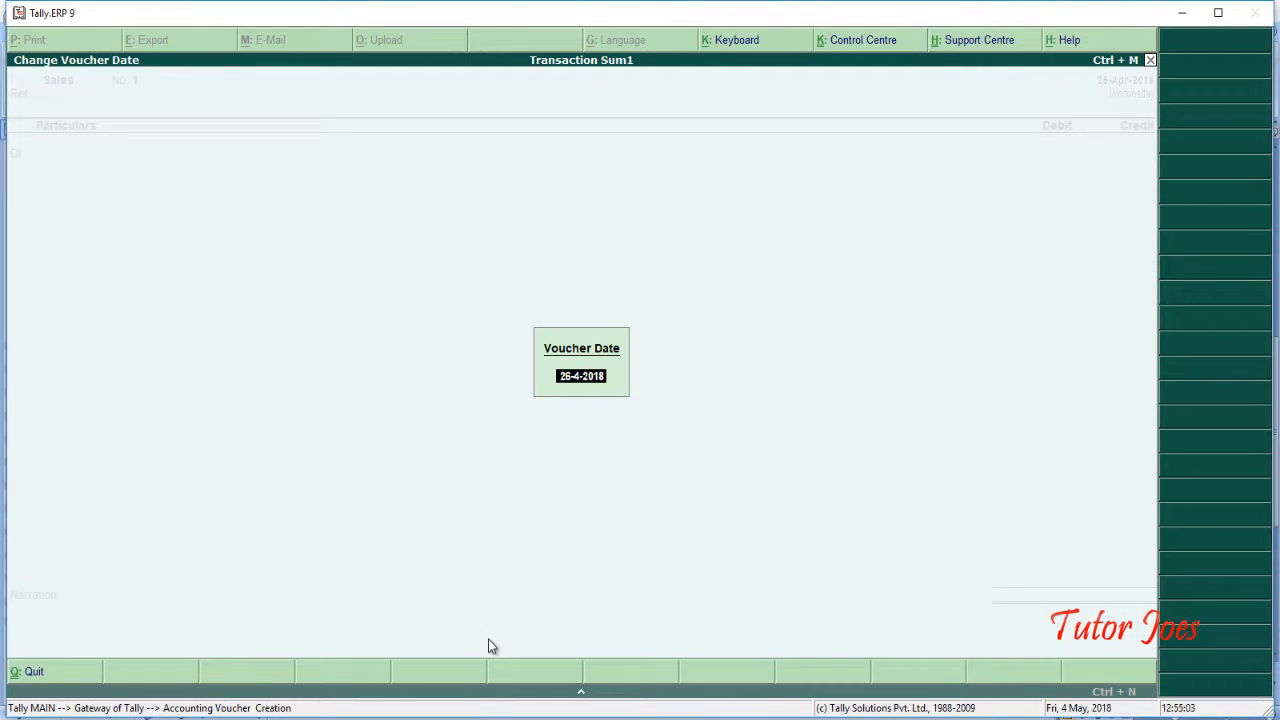
{"action": "type", "text": "26-4"}
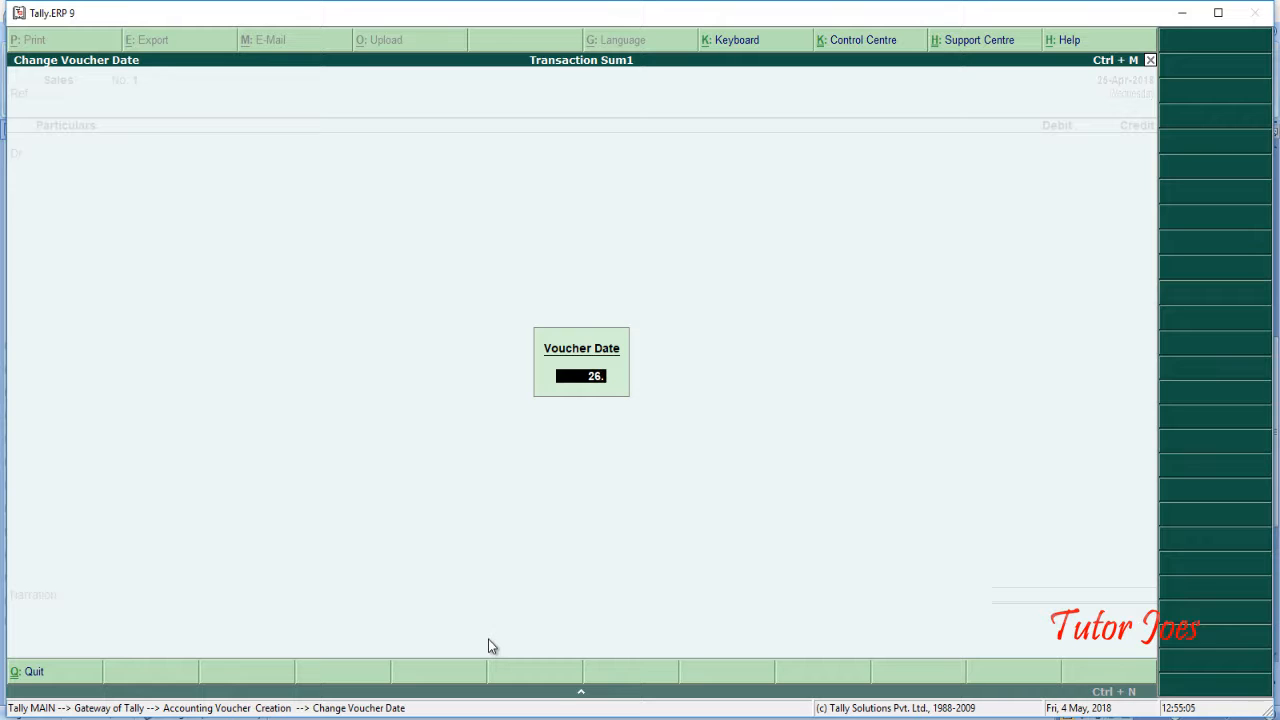
{"action": "key", "text": "Return"}
{"action": "key", "text": "Return"}
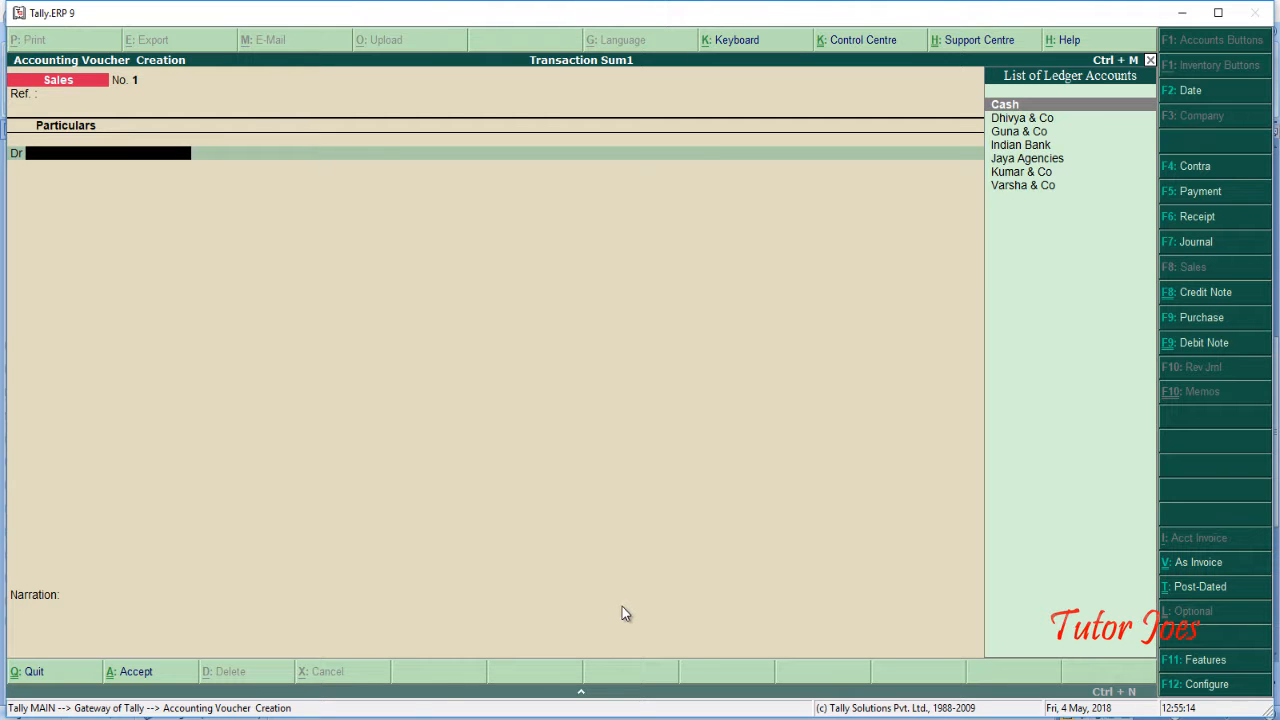
{"action": "key", "text": "alt+Tab"}
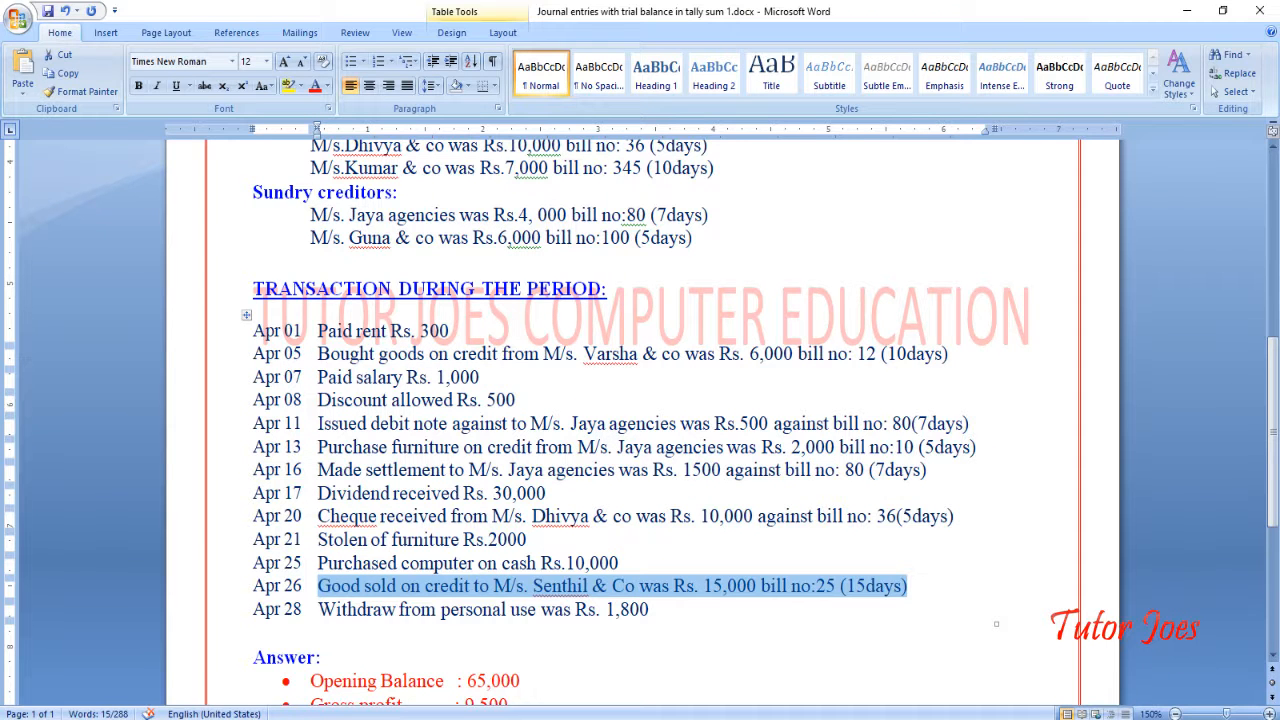
Switch to the Tally sales voucher and create the debit ledger Senthil & Co under Sundry Debtors, leaving its other details at their defaults
{"action": "key", "text": "alt+Tab"}
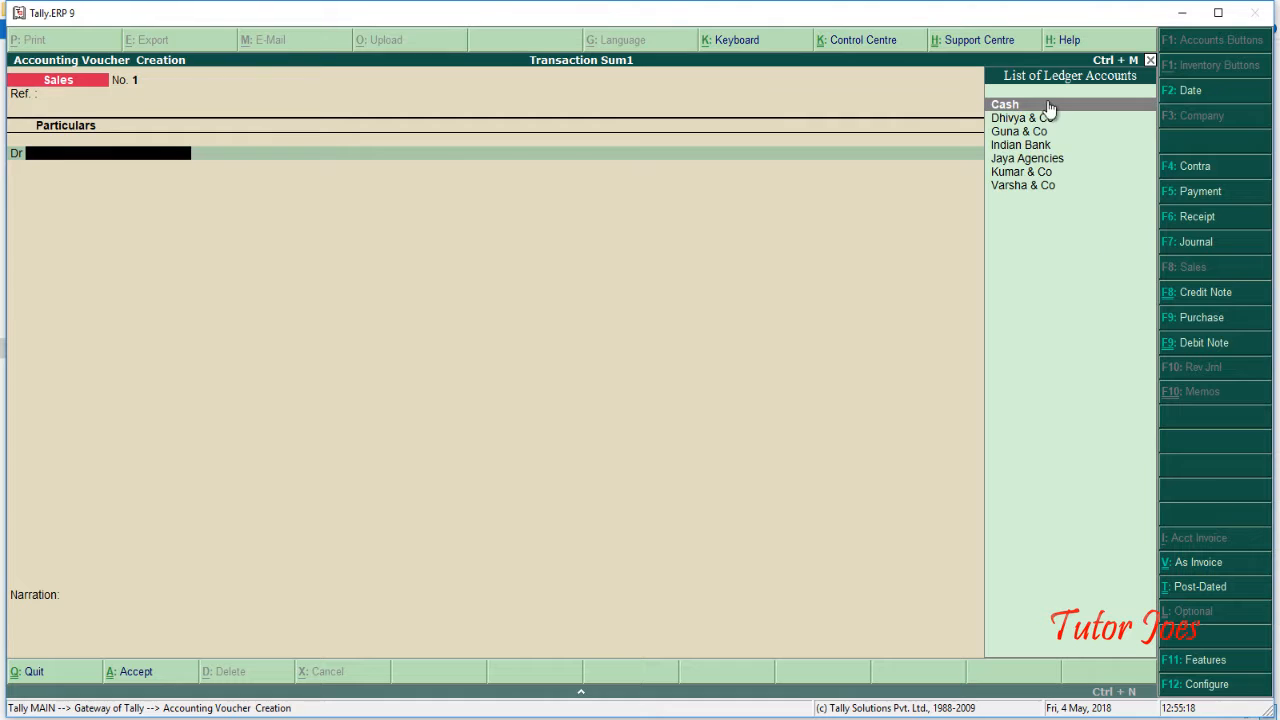
{"action": "key", "text": "alt+c"}
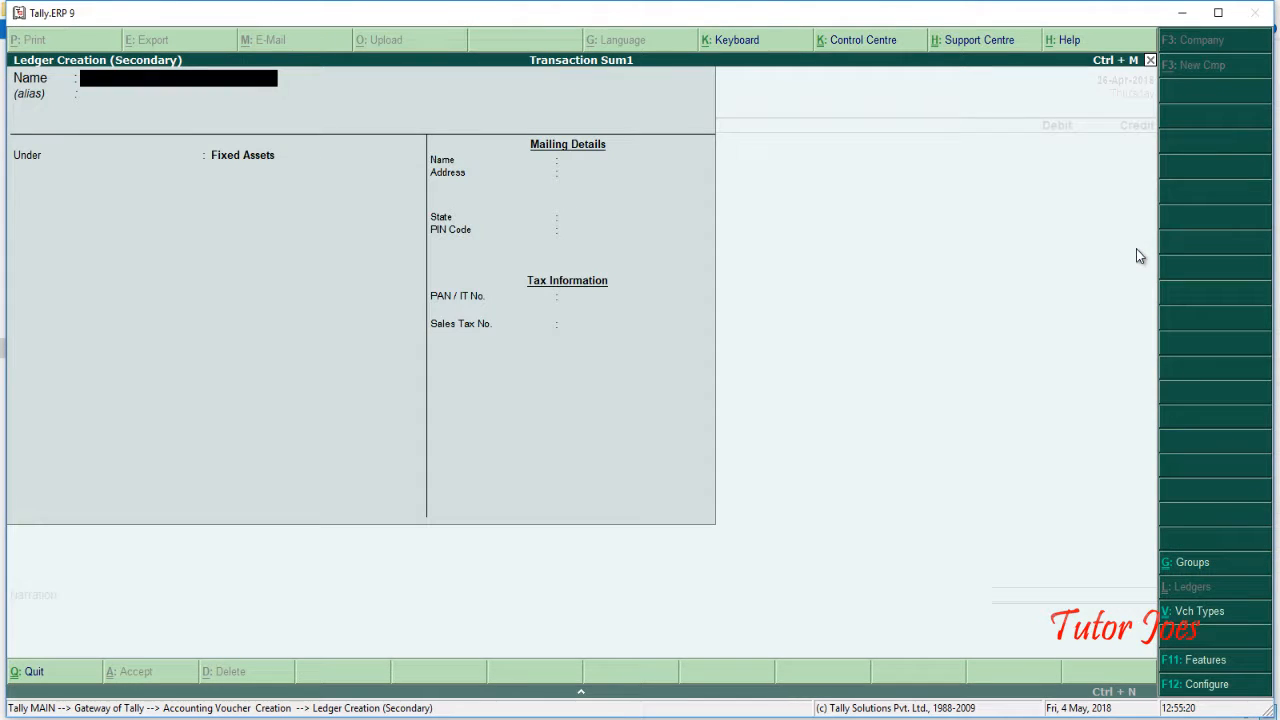
{"action": "type", "text": "Senthil & Co"}
{"action": "key", "text": "Return"}
{"action": "key", "text": "Return"}
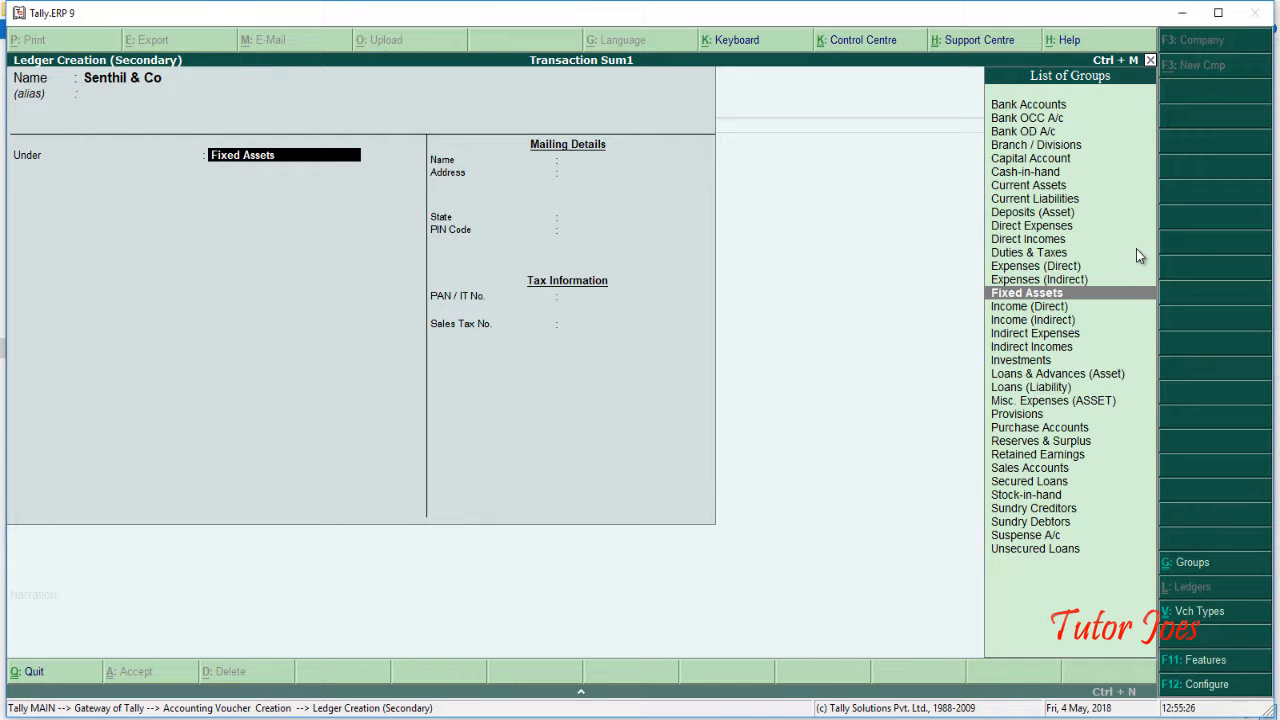
{"action": "type", "text": "Sun"}
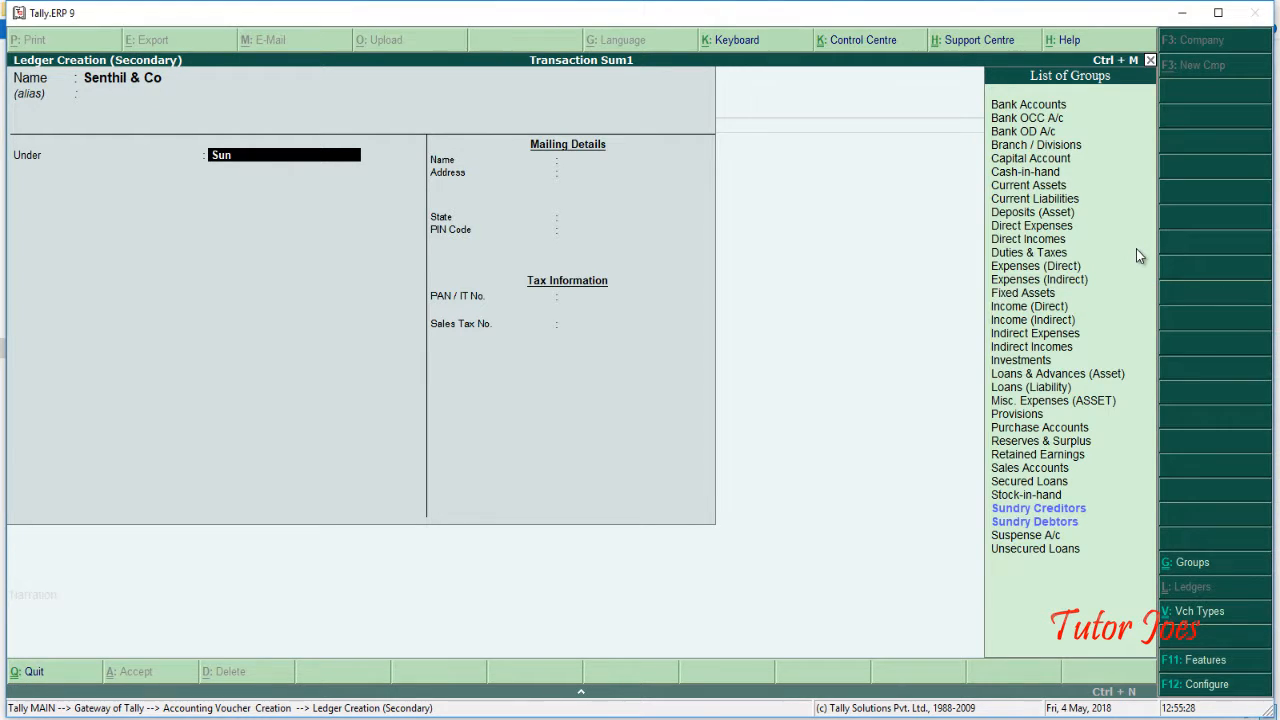
{"action": "key", "text": "Down"}
{"action": "key", "text": "Return"}
{"action": "key", "text": "Return"}
{"action": "key", "text": "Return"}
{"action": "key", "text": "Return"}
{"action": "key", "text": "Return"}
{"action": "key", "text": "Return"}
{"action": "key", "text": "Return"}
{"action": "key", "text": "Return"}
{"action": "key", "text": "Return"}
{"action": "key", "text": "Return"}
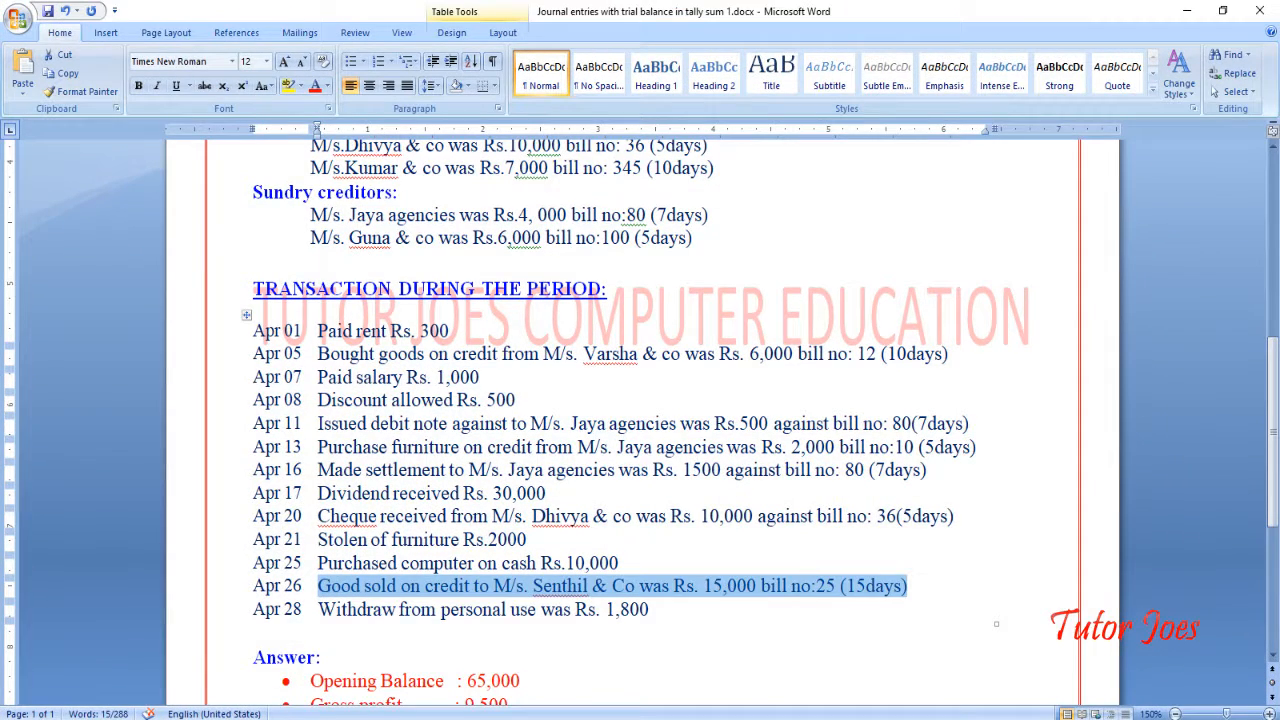
Return from Word to the Tally sales voucher and debit Senthil & Co with 15,000
{"action": "key", "text": "alt+Tab"}
{"action": "type", "text": "15"}
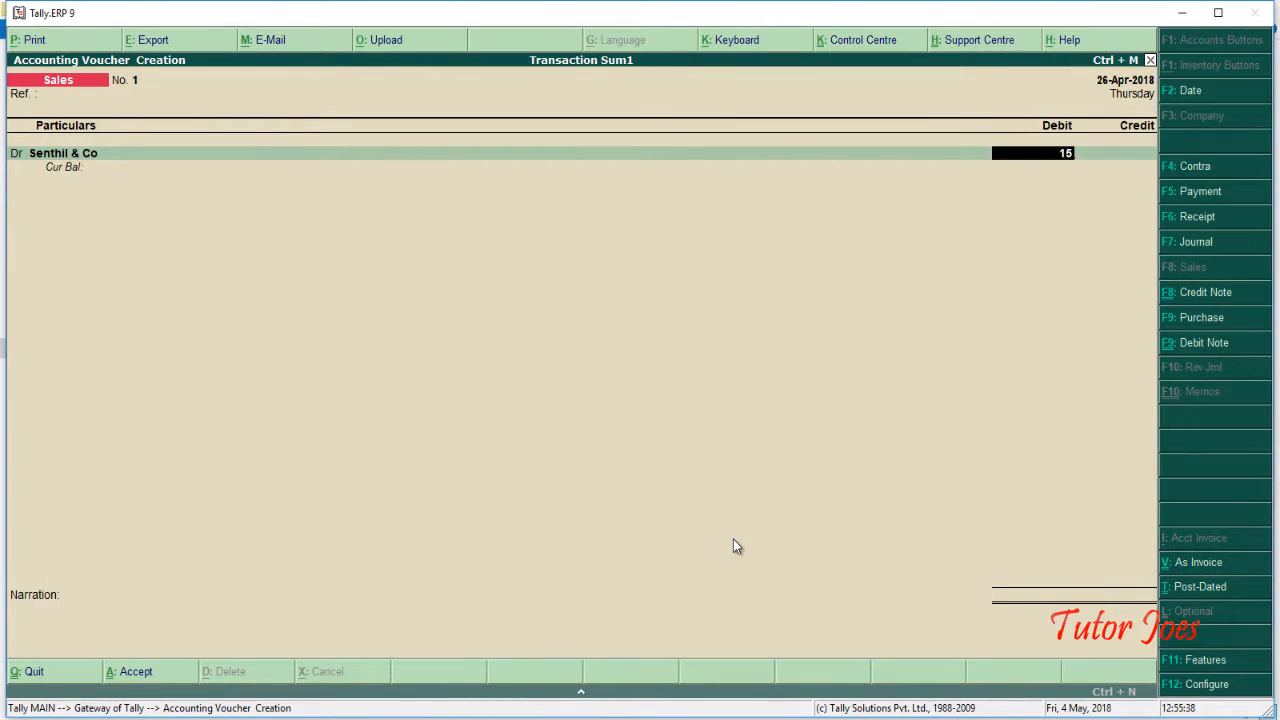
{"action": "type", "text": ",000"}
{"action": "key", "text": "Return"}
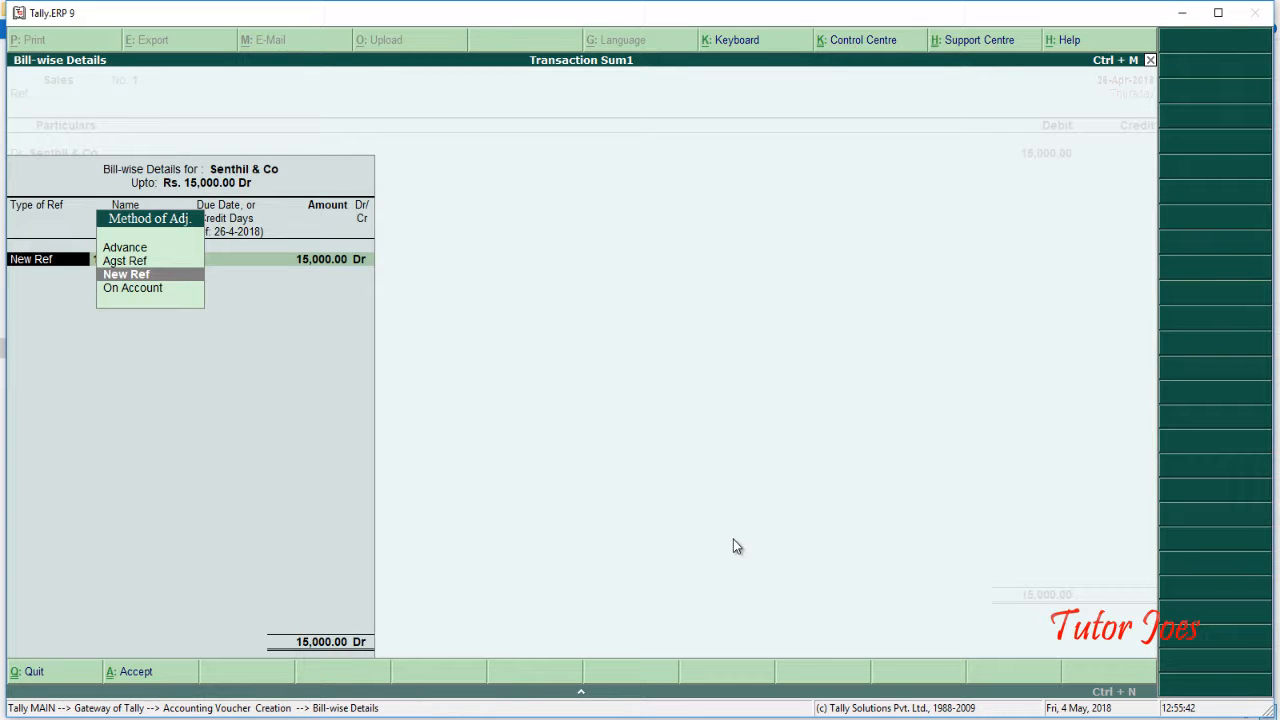
Record the Senthil & Co bill-wise details as New Ref 25 with 15 credit days, checking the bill number in Word
{"action": "key", "text": "Return"}
{"action": "type", "text": "1"}
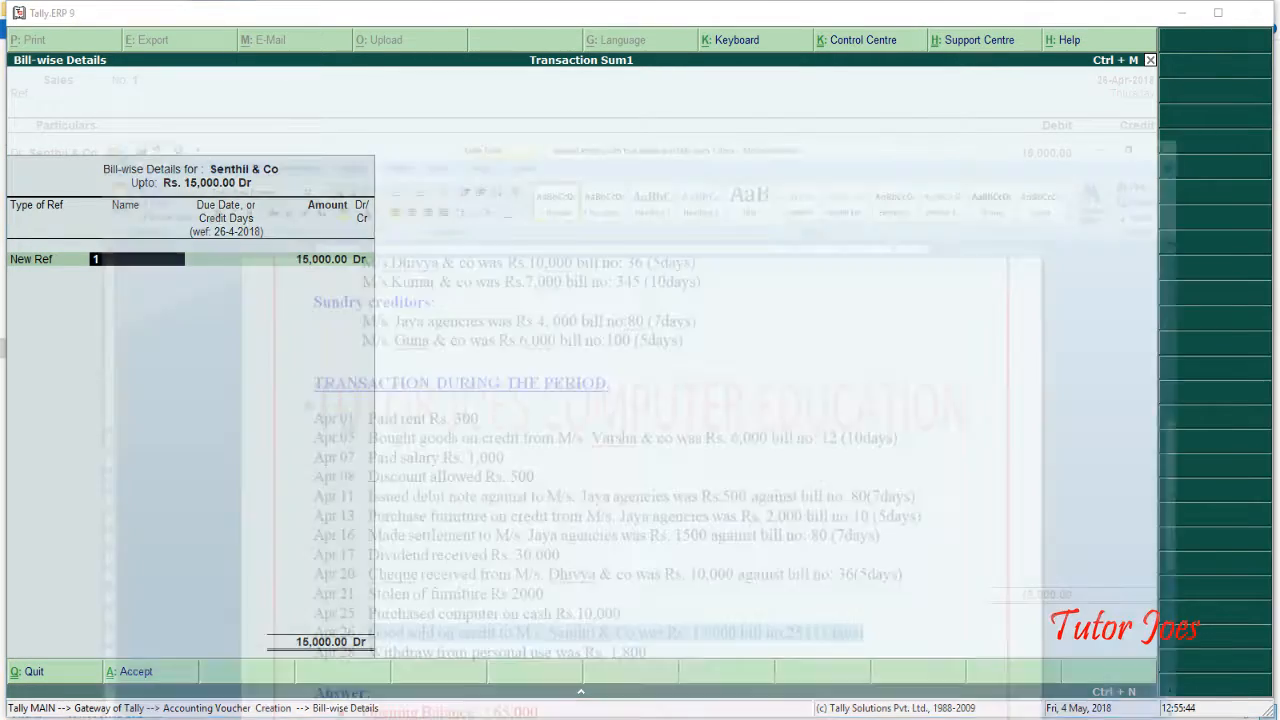
{"action": "key", "text": "alt+Tab"}
{"action": "key", "text": "alt+Tab"}
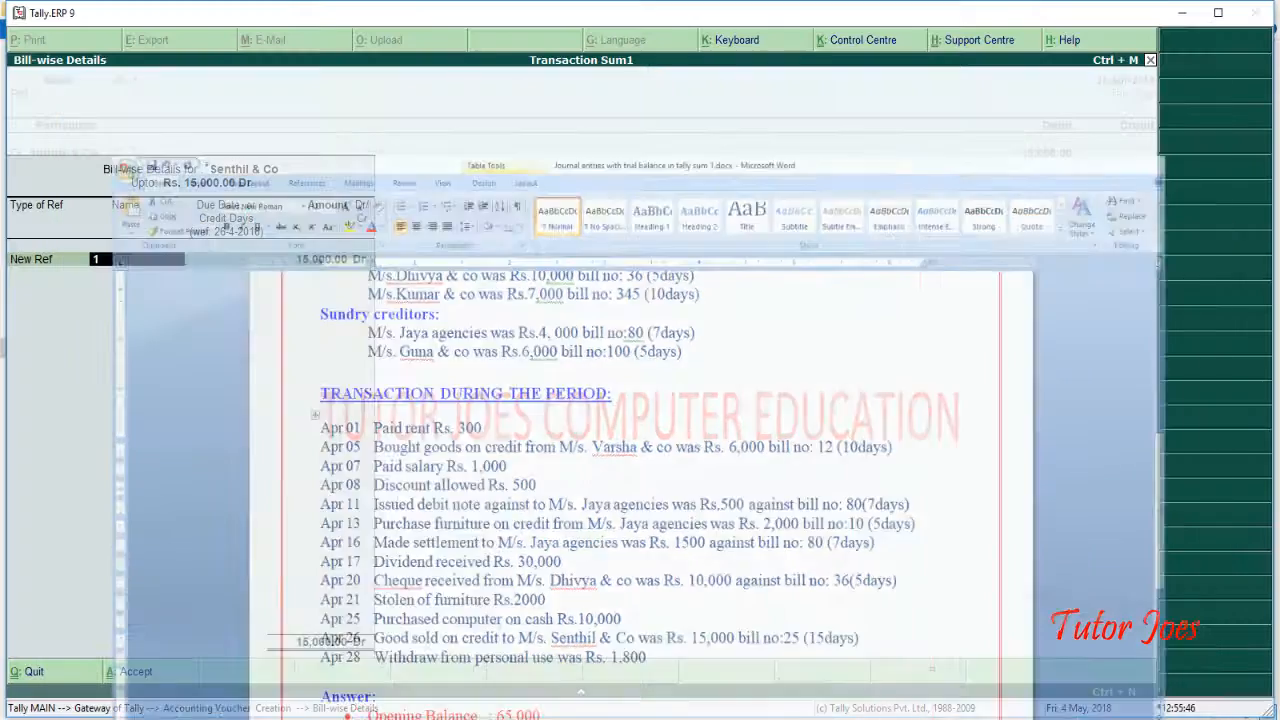
{"action": "key", "text": "BackSpace"}
{"action": "type", "text": "25"}
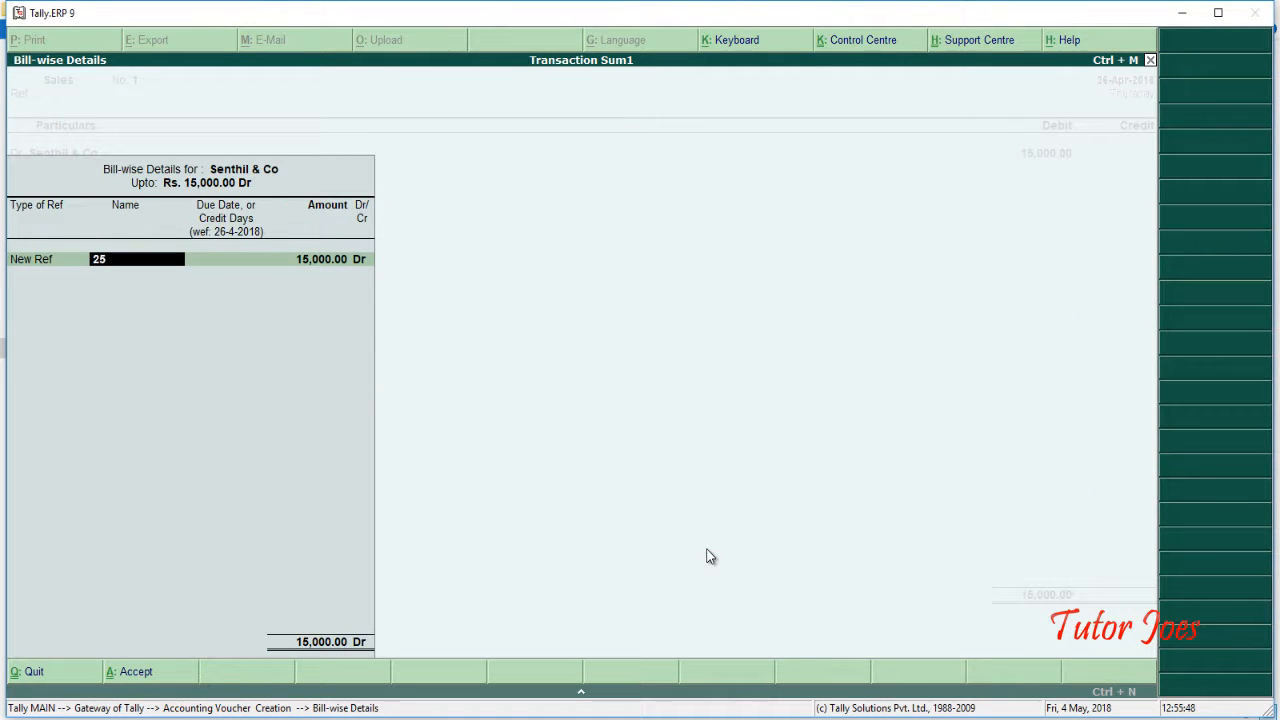
{"action": "key", "text": "Return"}
{"action": "type", "text": "15"}
{"action": "key", "text": "Return"}
{"action": "key", "text": "Return"}
{"action": "key", "text": "Return"}
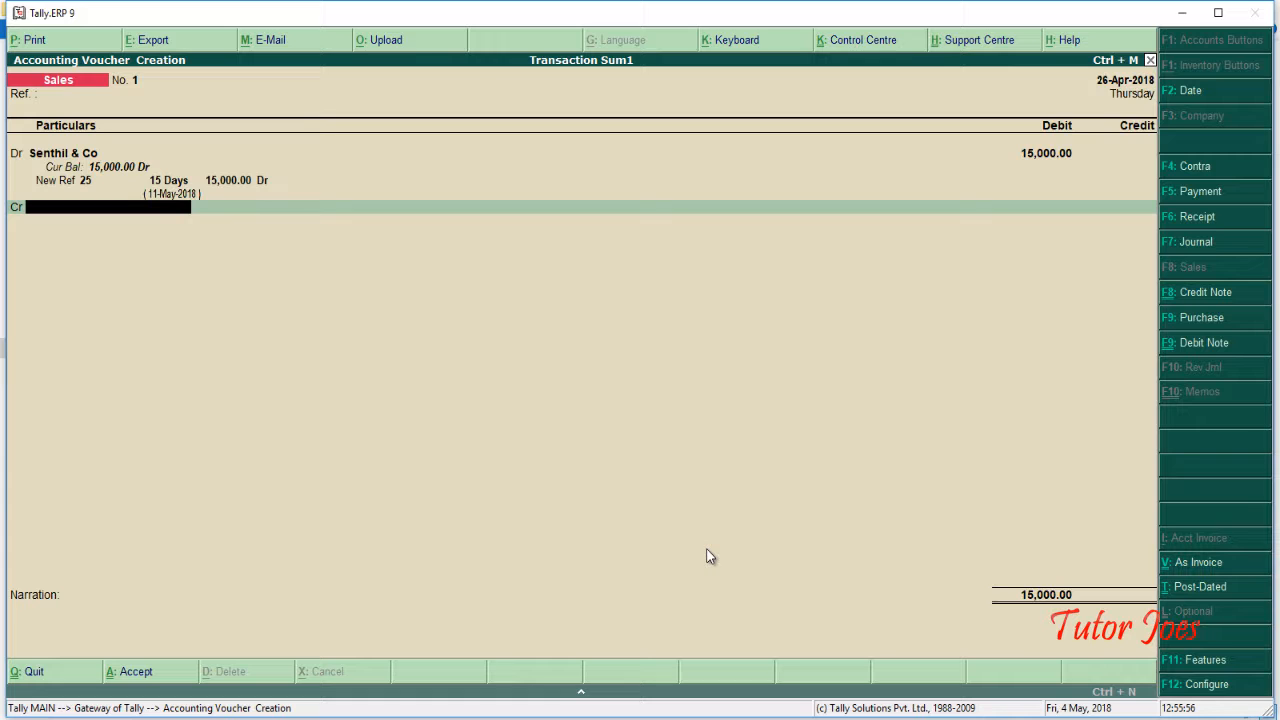
Create the ledger Credit Sales under Sales Accounts for the credit line and credit it with 15,000
{"action": "key", "text": "alt+c"}
{"action": "type", "text": "Credit Sales"}
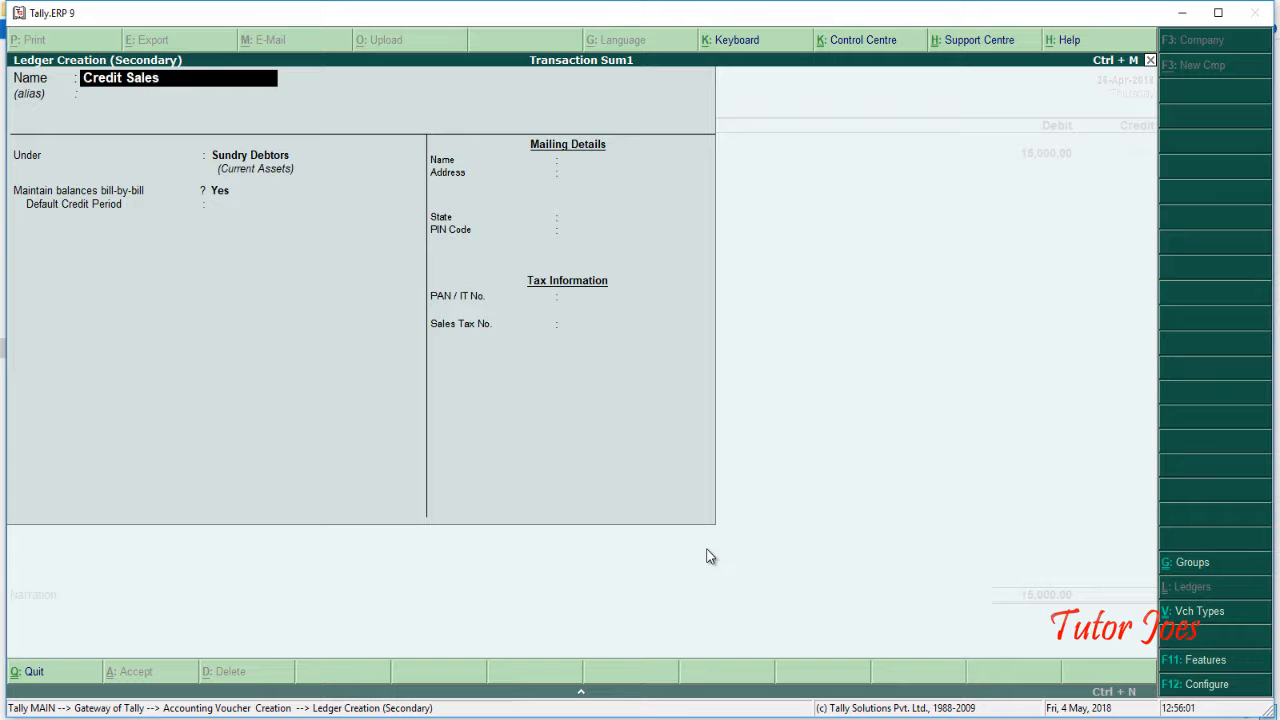
{"action": "key", "text": "Return"}
{"action": "key", "text": "Return"}
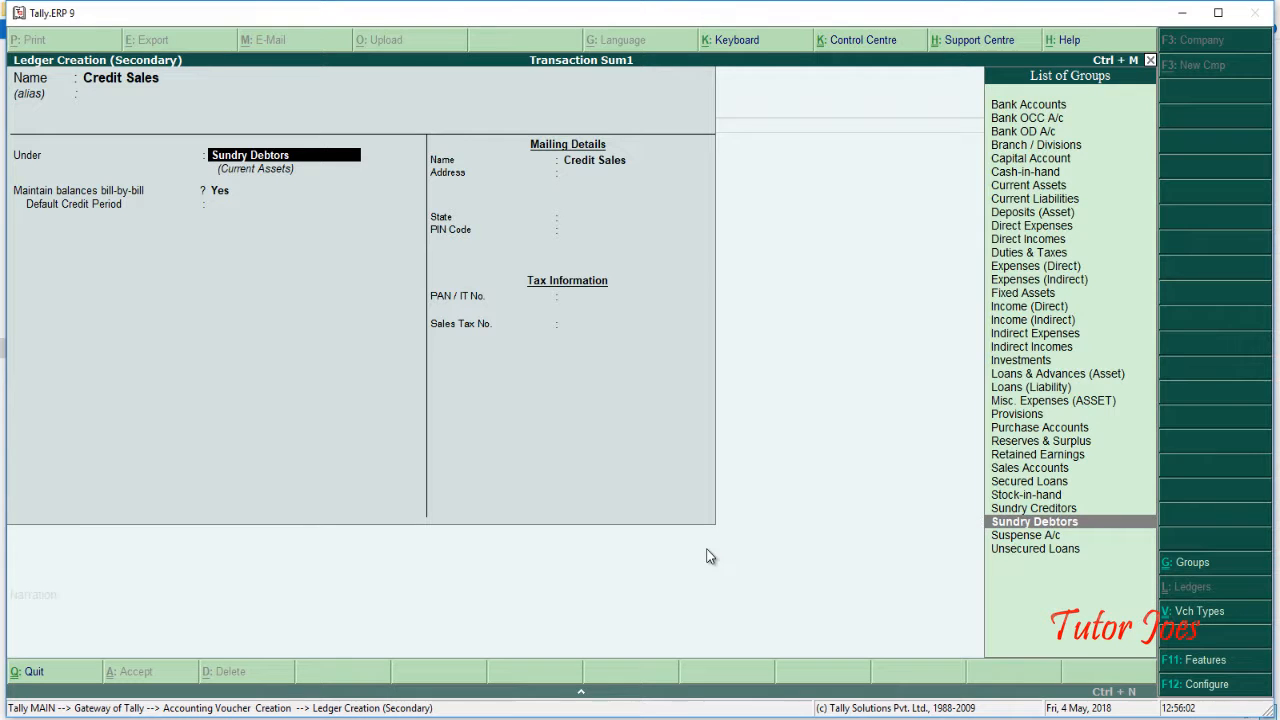
{"action": "type", "text": "Sal"}
{"action": "key", "text": "Return"}
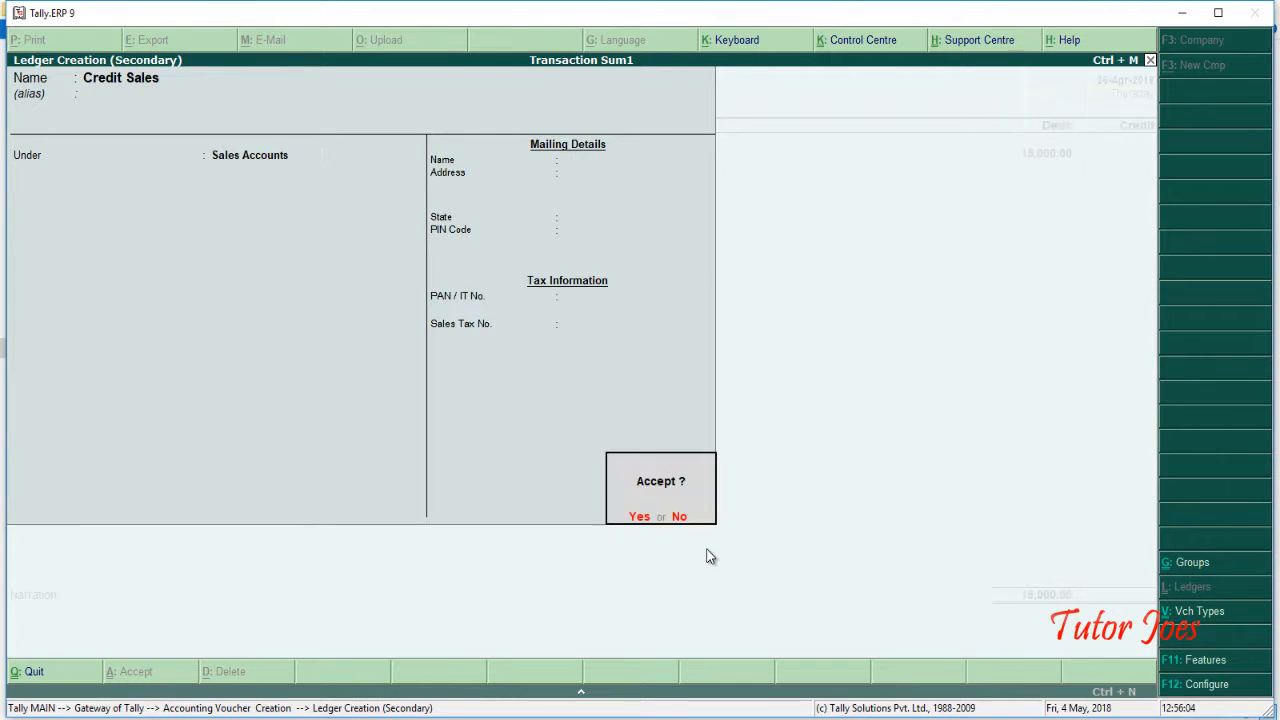
{"action": "key", "text": "Return"}
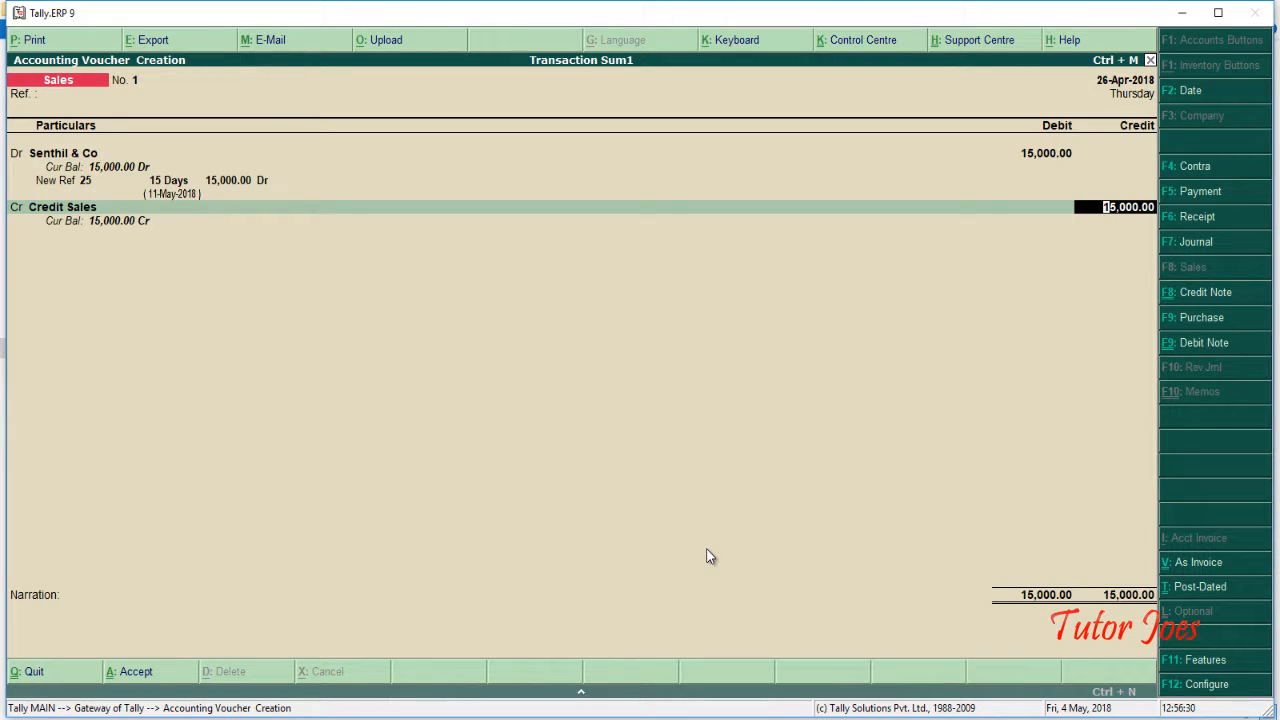
{"action": "key", "text": "Return"}
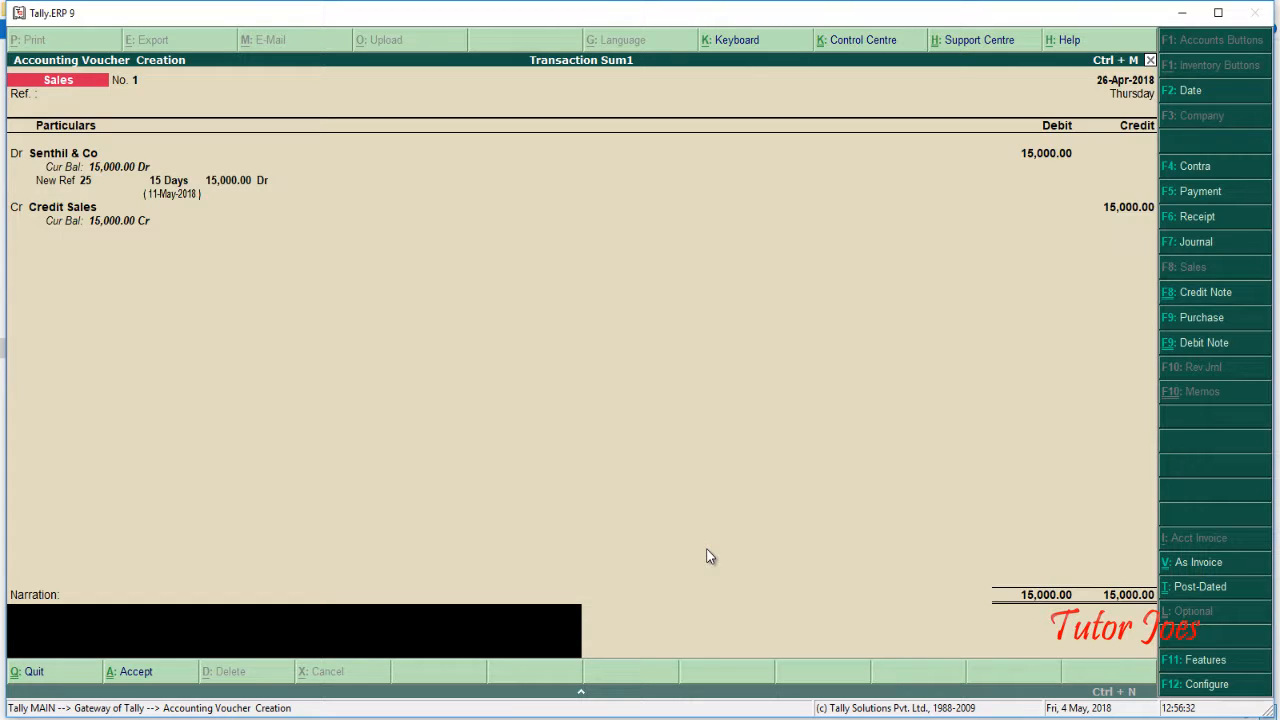
Add the narration "being credit sales to senthil & co" to the sales voucher and save it
{"action": "type", "text": "being credit sales to senth"}
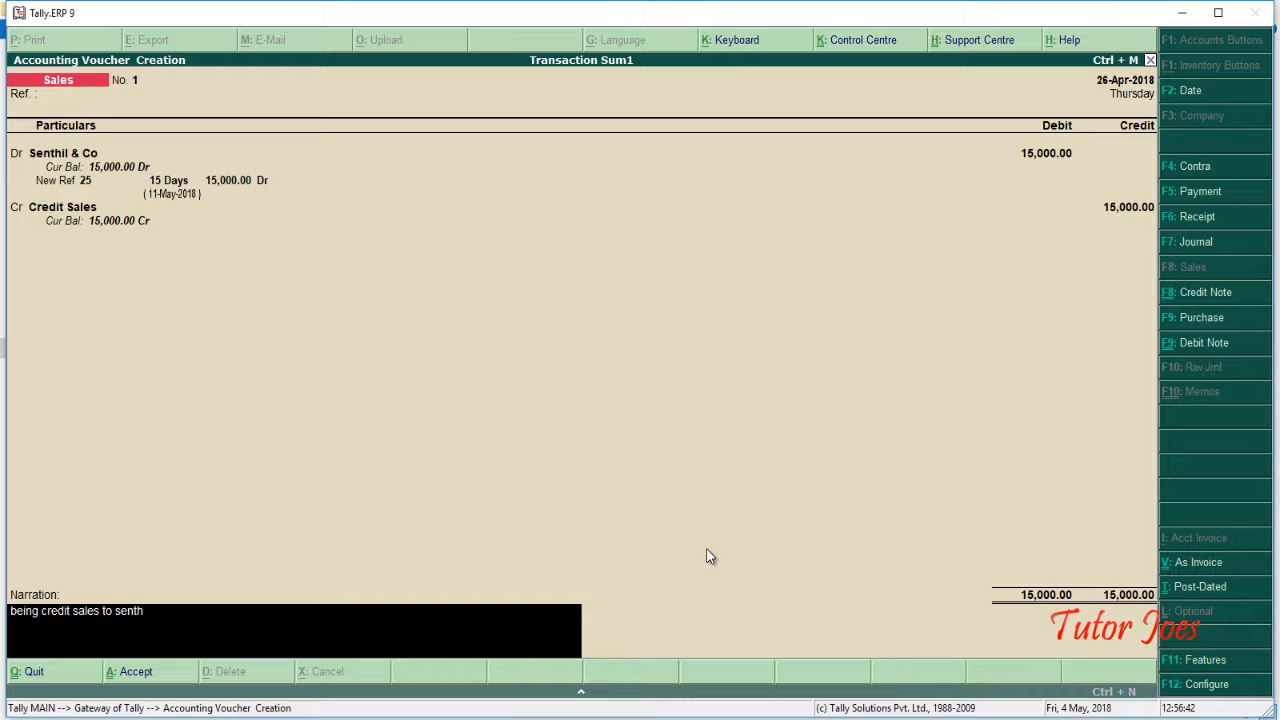
{"action": "type", "text": "il & co"}
{"action": "key", "text": "Return"}
{"action": "key", "text": "Return"}
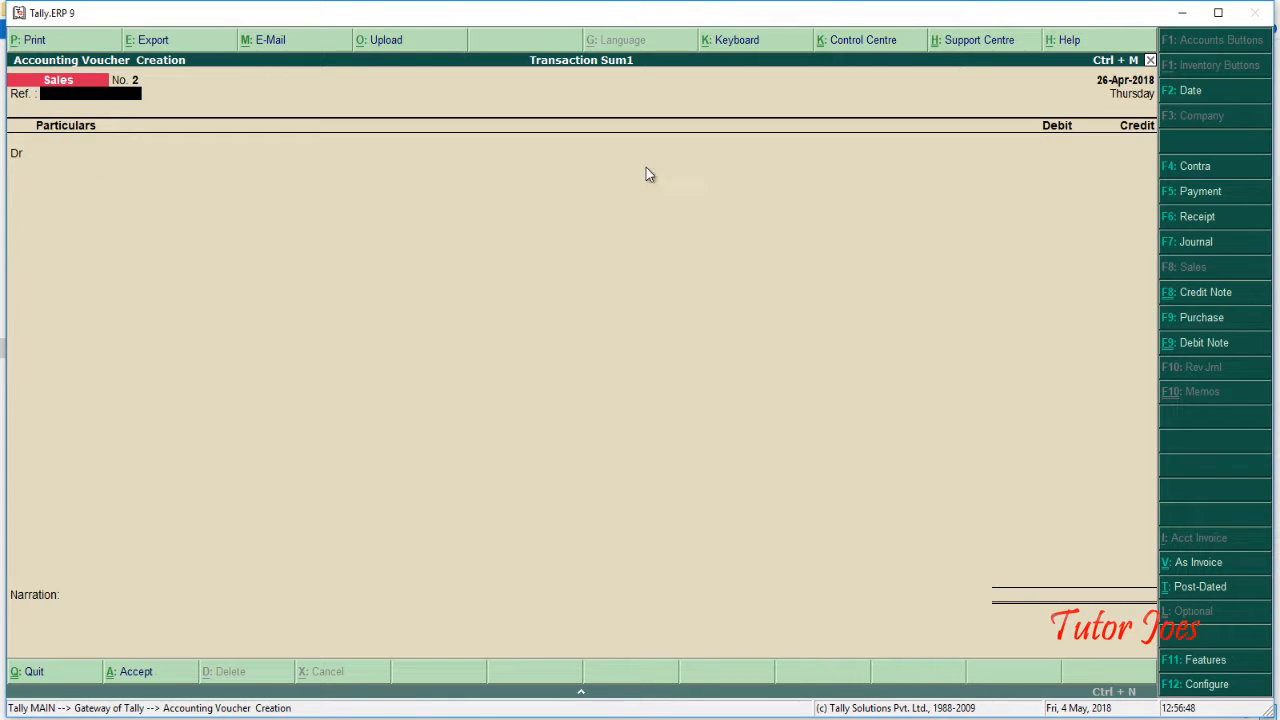
Look up the Apr 28 personal withdrawal in Word, then start a payment voucher in Tally
{"action": "left_click", "coordinate": [460, 717]}
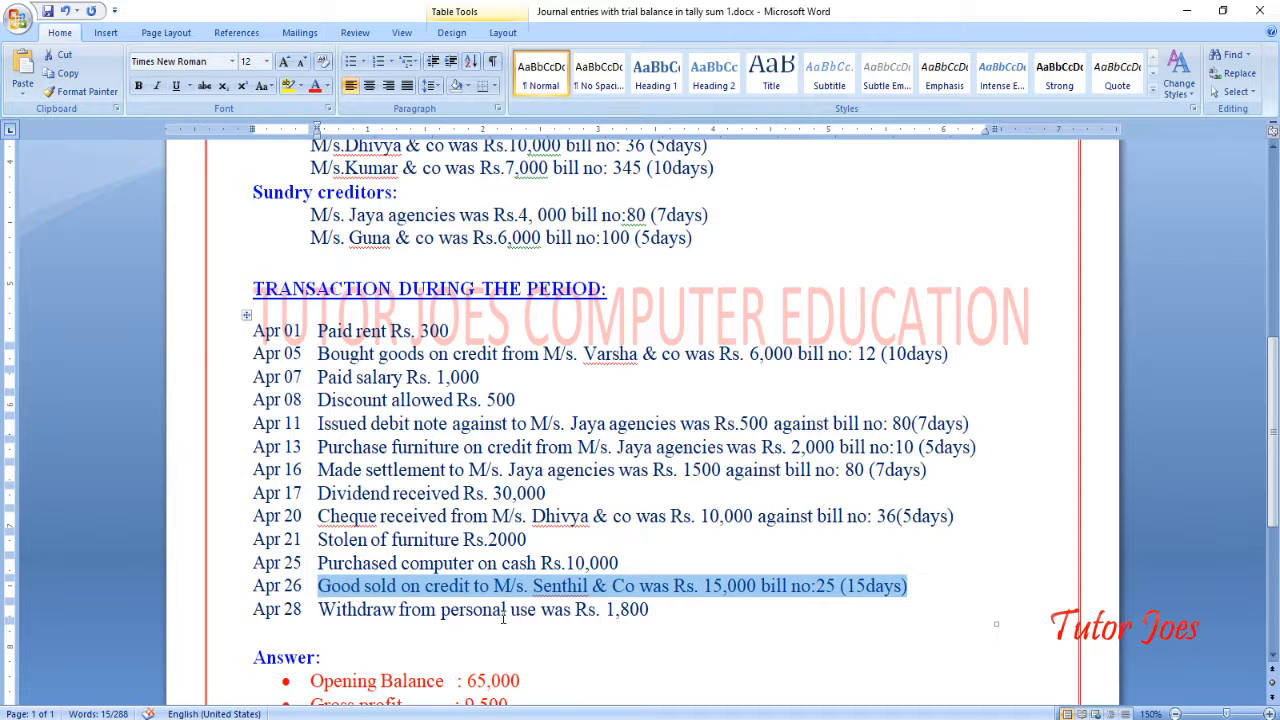
{"action": "left_click", "coordinate": [504, 718]}
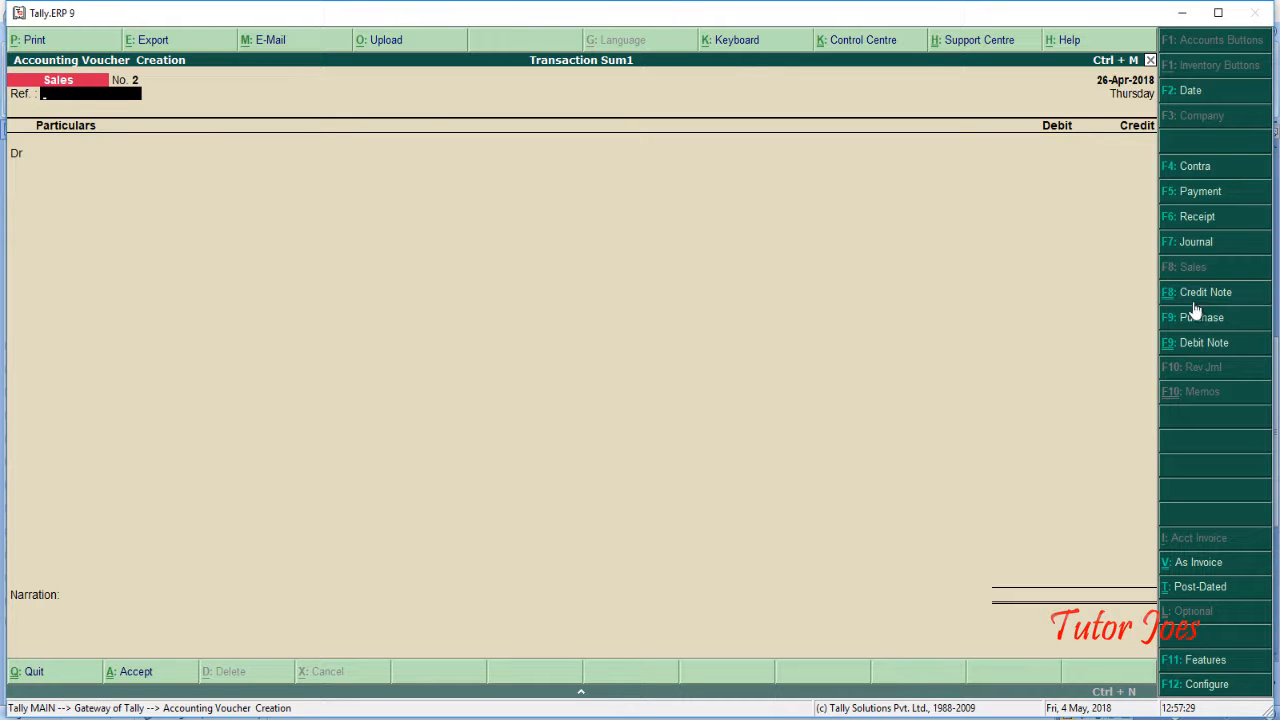
{"action": "left_click", "coordinate": [1211, 190]}
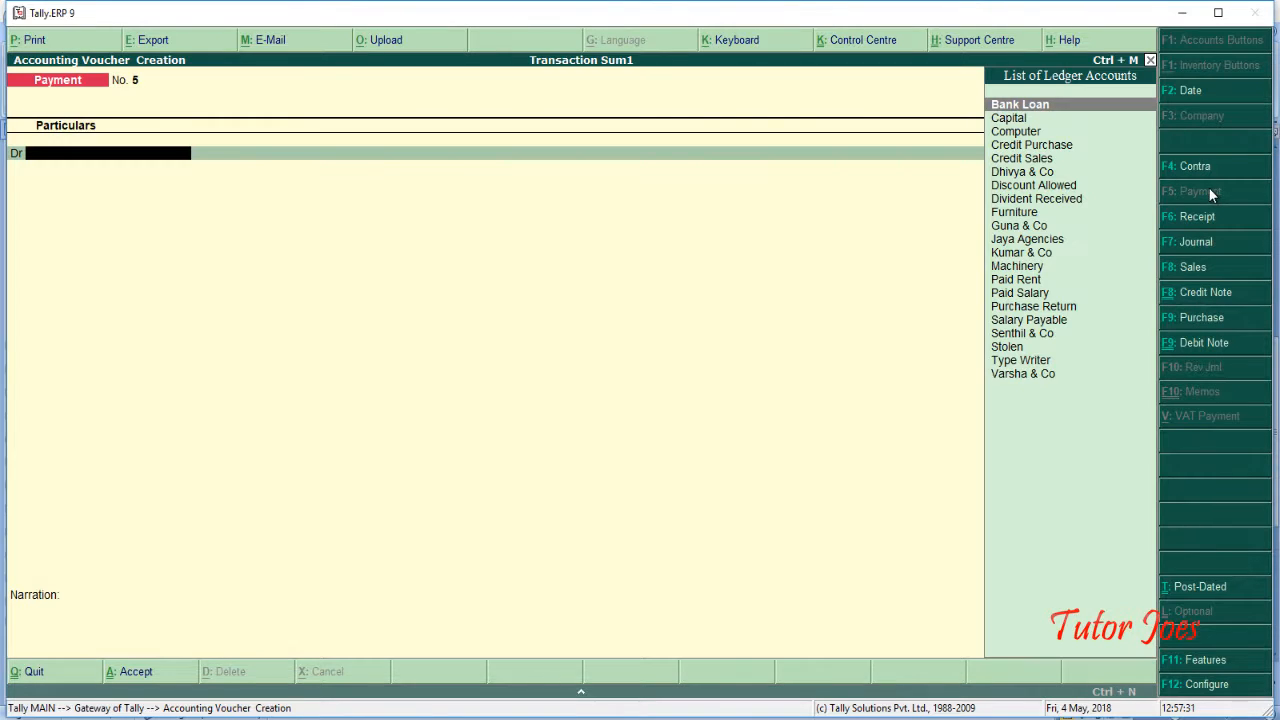
Highlight the Apr 28 withdrawal entry in the Word list, then set the Tally payment voucher's date to 28.4
{"action": "key", "text": "F2"}
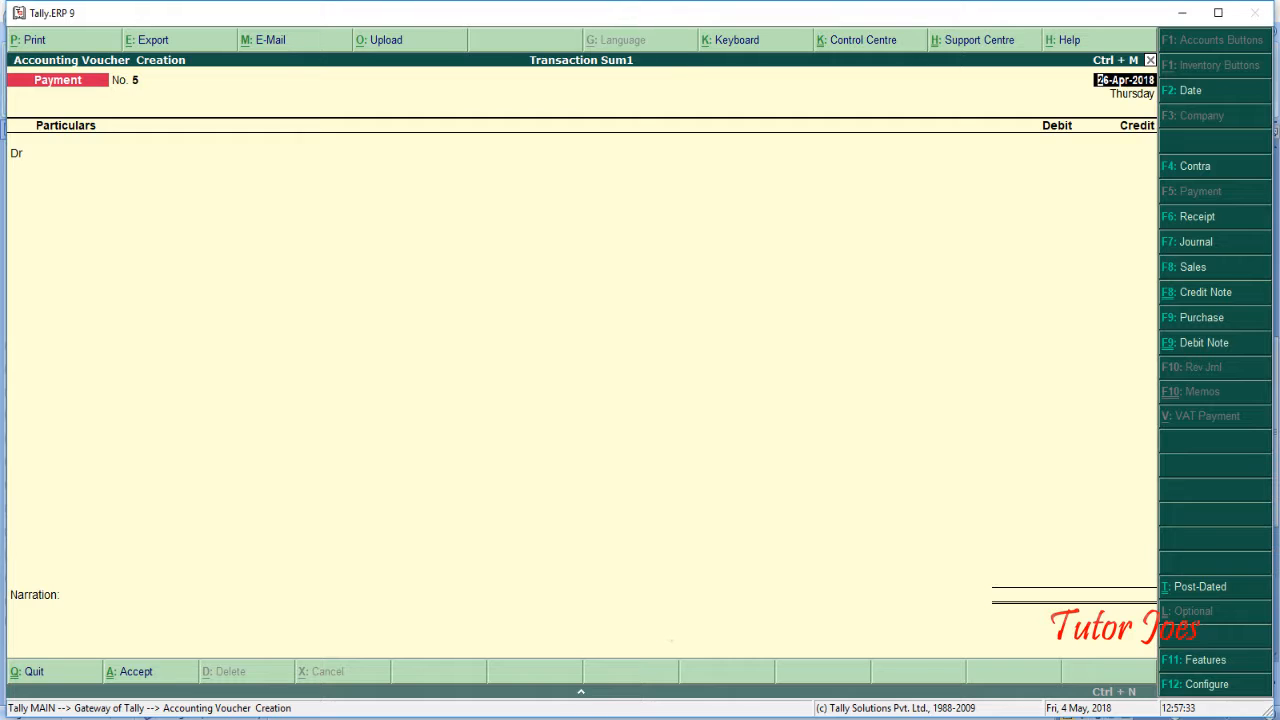
{"action": "left_click", "coordinate": [566, 718]}
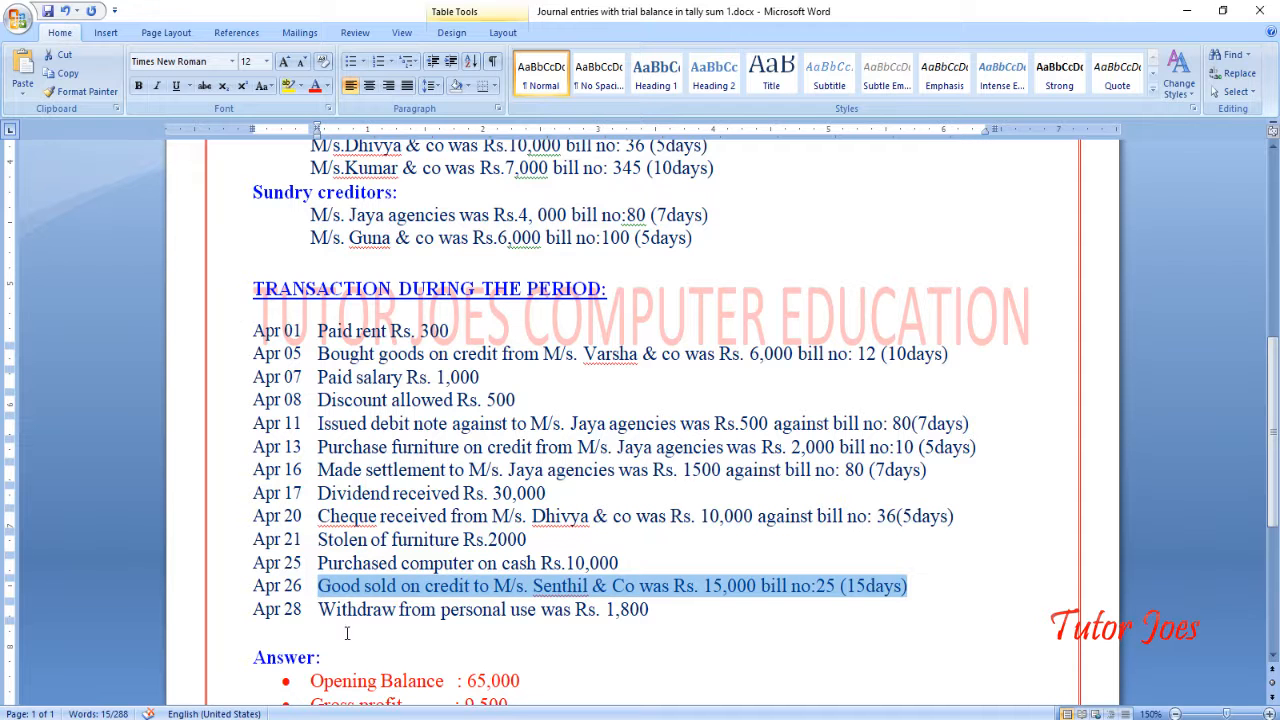
{"action": "left_click_drag", "start_coordinate": [330, 610], "coordinate": [598, 631]}
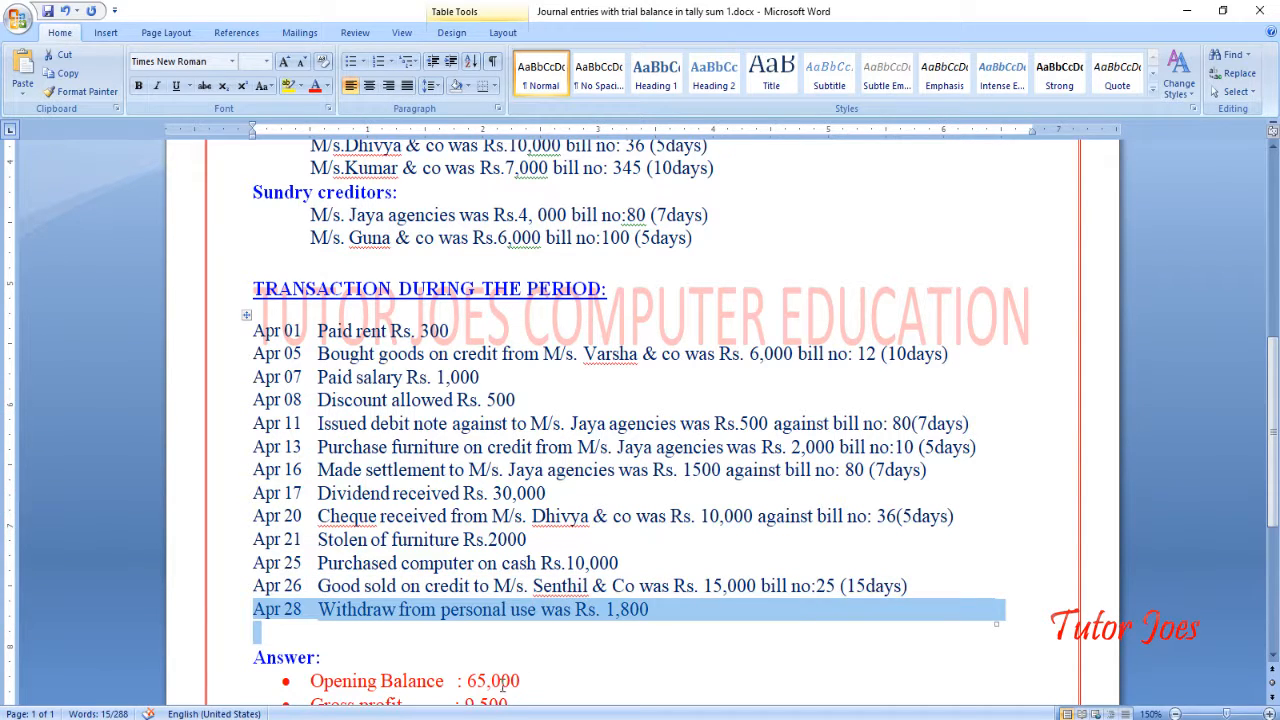
{"action": "key", "text": "alt+Tab"}
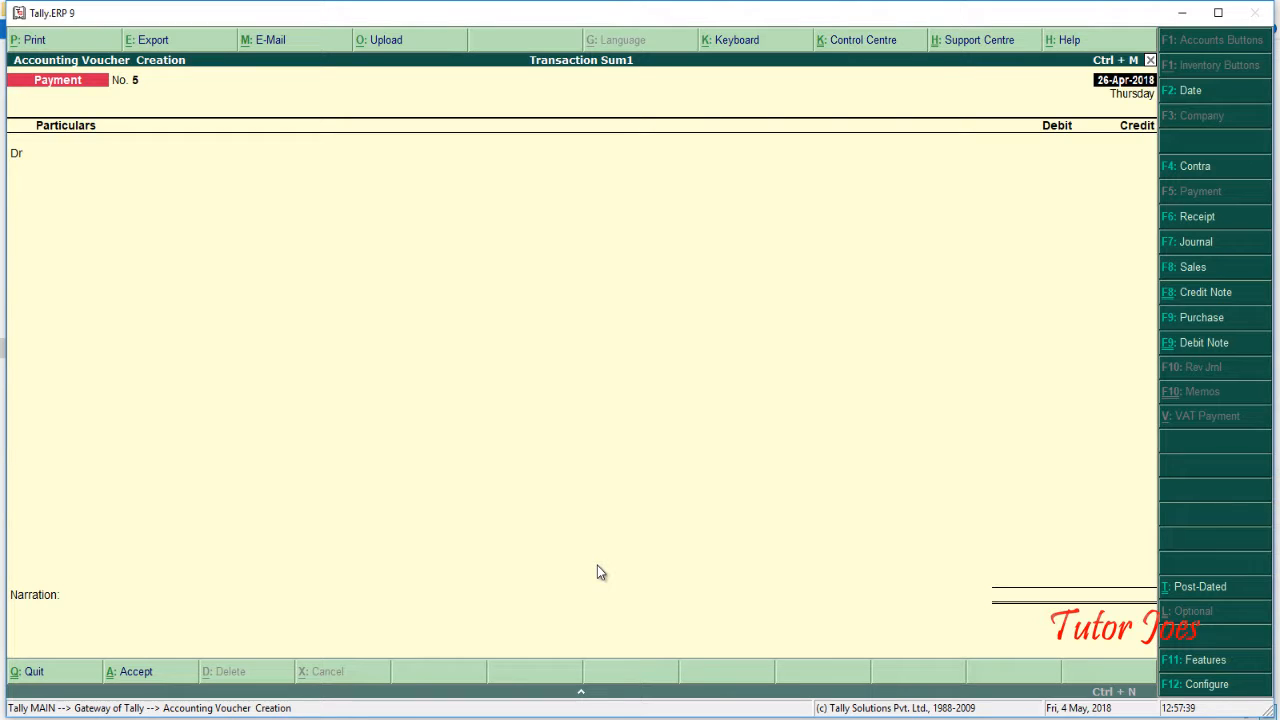
{"action": "key", "text": "F2"}
{"action": "key", "text": "BackSpace"}
{"action": "type", "text": "28.4"}
{"action": "key", "text": "Return"}
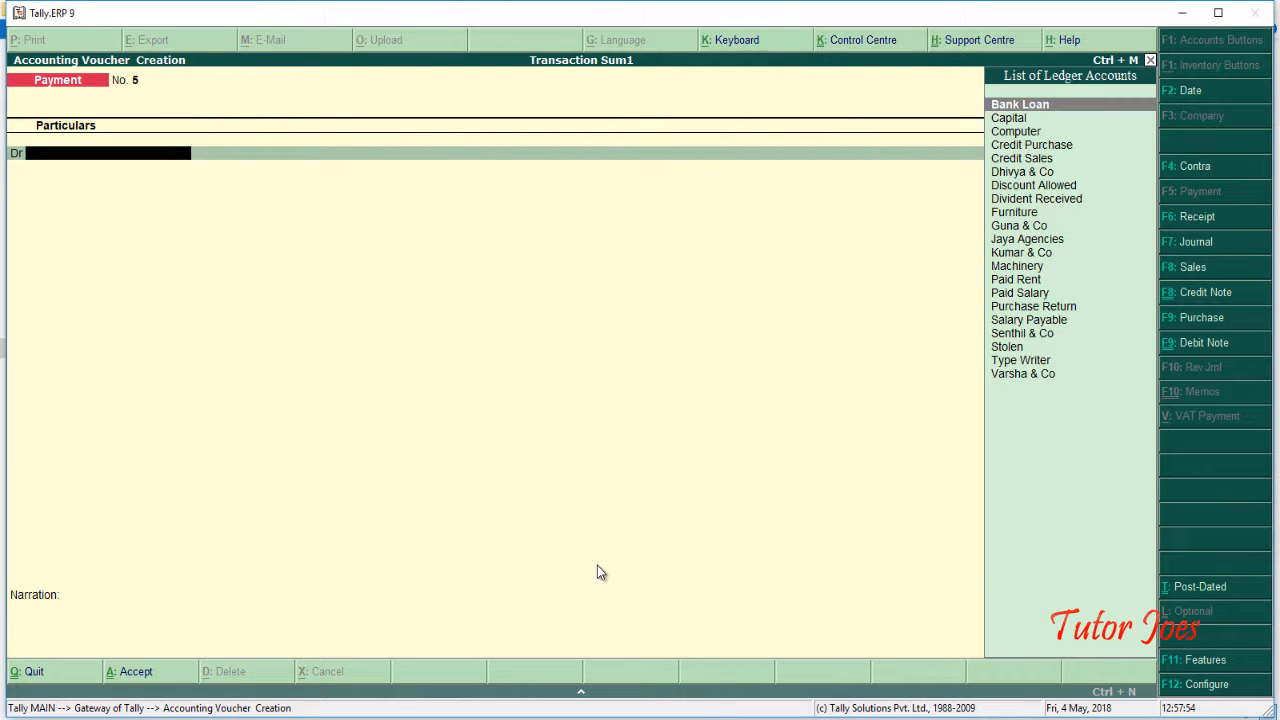
Create the ledger Draw under Capital Account for the payment voucher's debit line, leaving its other details at their defaults
{"action": "key", "text": "alt+c"}
{"action": "type", "text": "Drae"}
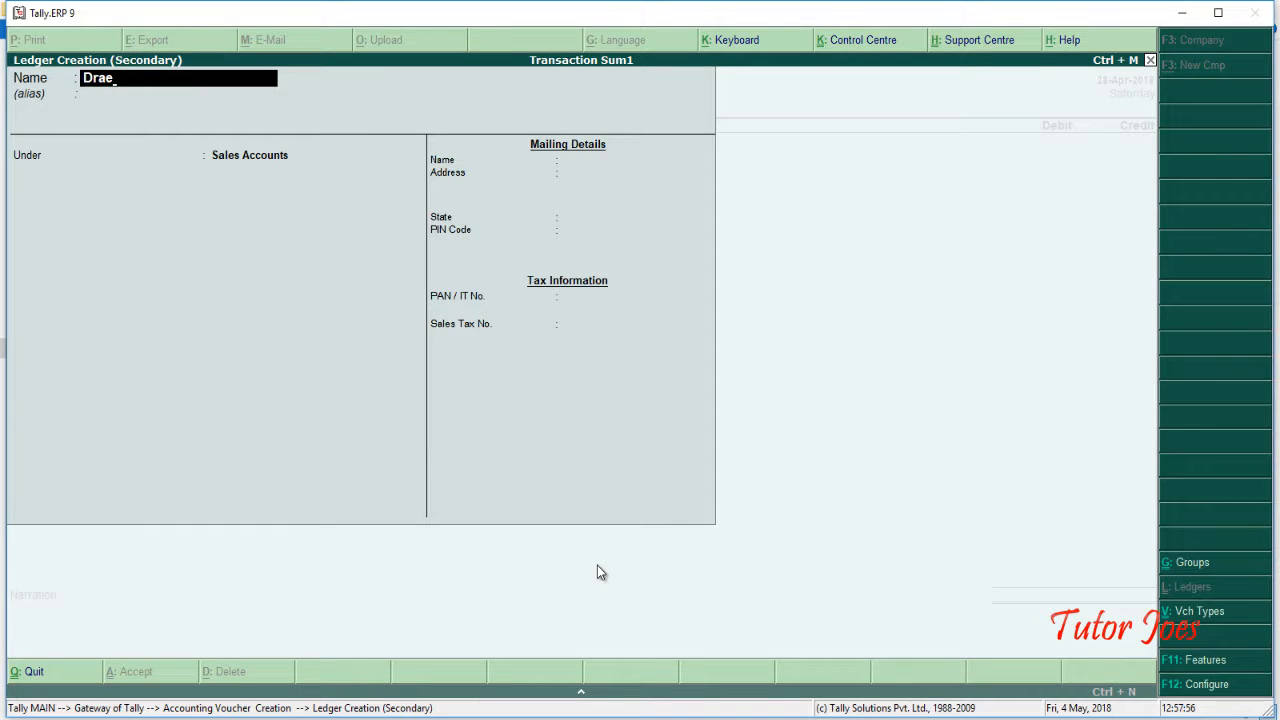
{"action": "key", "text": "BackSpace"}
{"action": "type", "text": "w"}
{"action": "key", "text": "Return"}
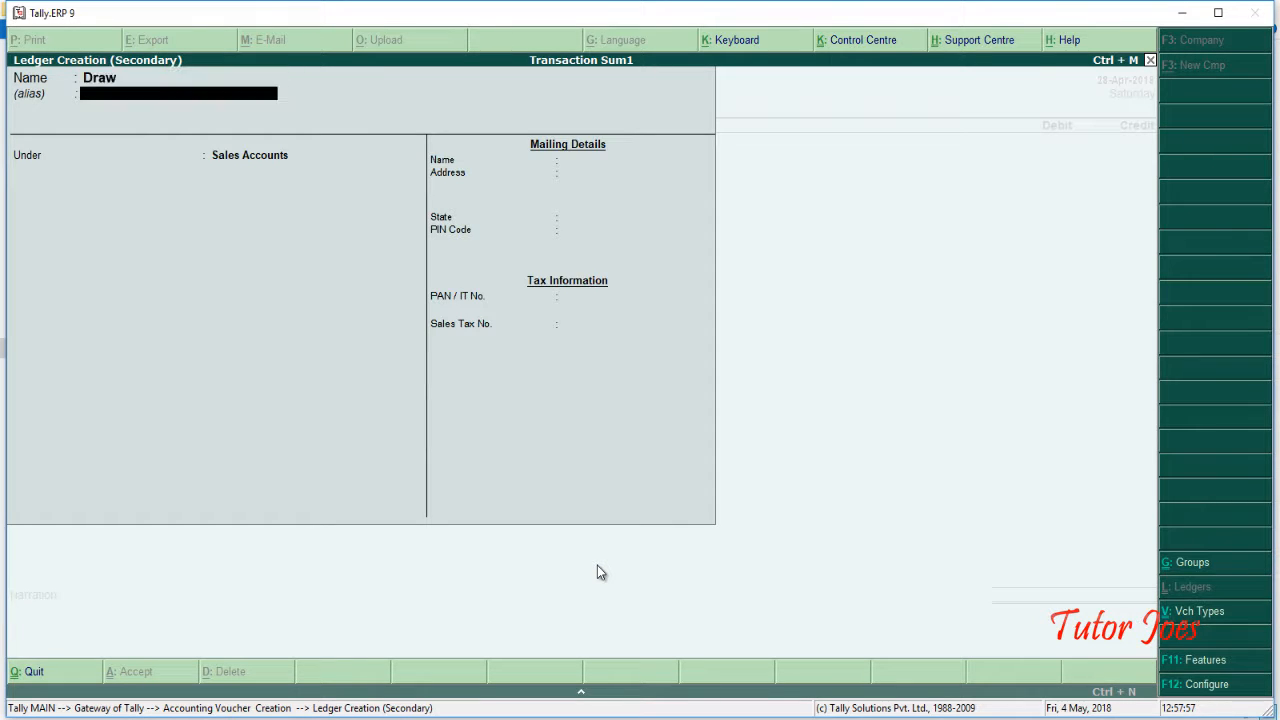
{"action": "key", "text": "Return"}
{"action": "type", "text": "Cap"}
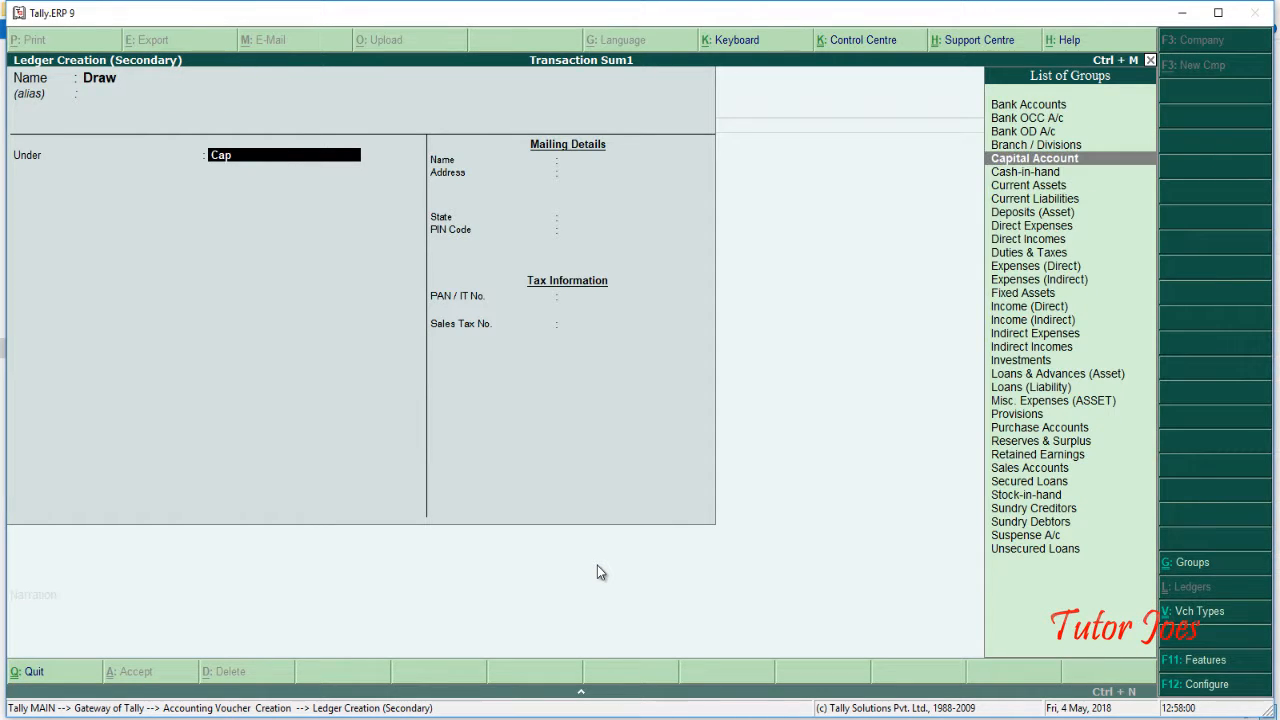
{"action": "key", "text": "Return"}
{"action": "key", "text": "Return"}
{"action": "key", "text": "Return"}
{"action": "key", "text": "Return"}
{"action": "key", "text": "Return"}
{"action": "key", "text": "Return"}
{"action": "key", "text": "Return"}
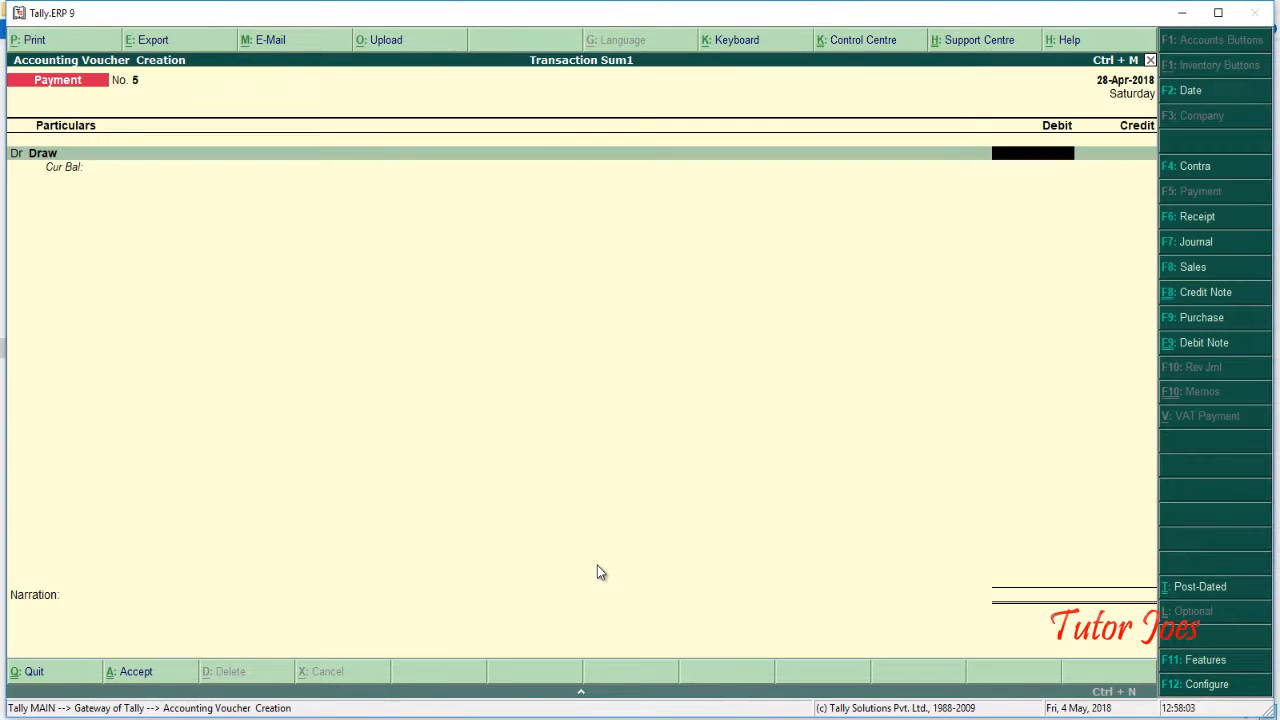
Check the withdrawal amount in Word, then debit Draw with 1800 and credit Cash with the same amount in the Tally voucher
{"action": "key", "text": "alt+Tab"}
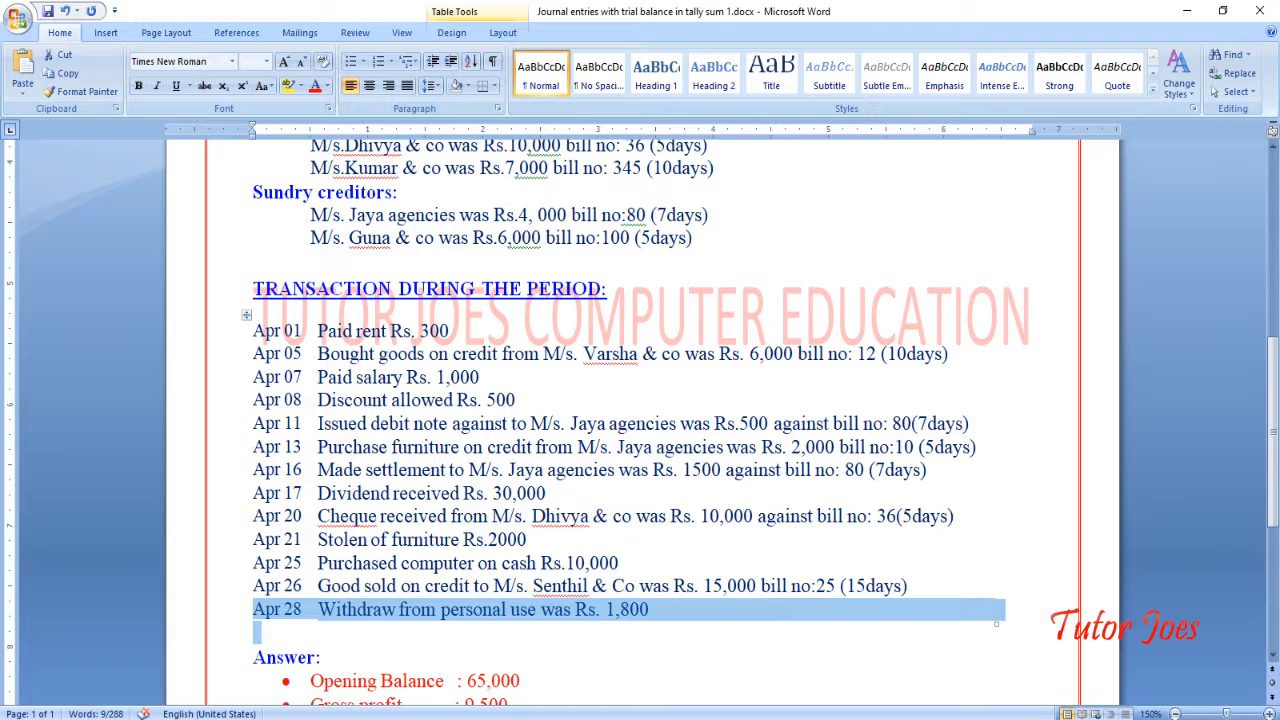
{"action": "key", "text": "alt+Tab"}
{"action": "type", "text": "1800"}
{"action": "key", "text": "Return"}
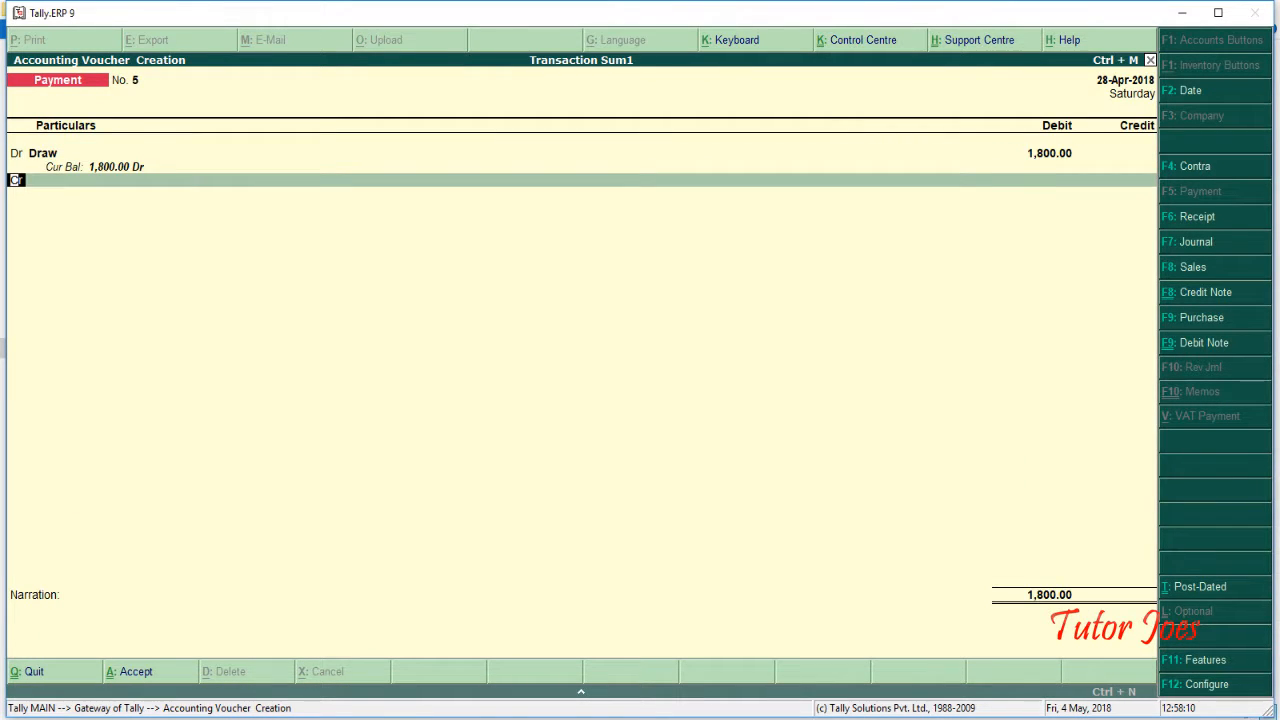
{"action": "key", "text": "Return"}
{"action": "type", "text": "Cash"}
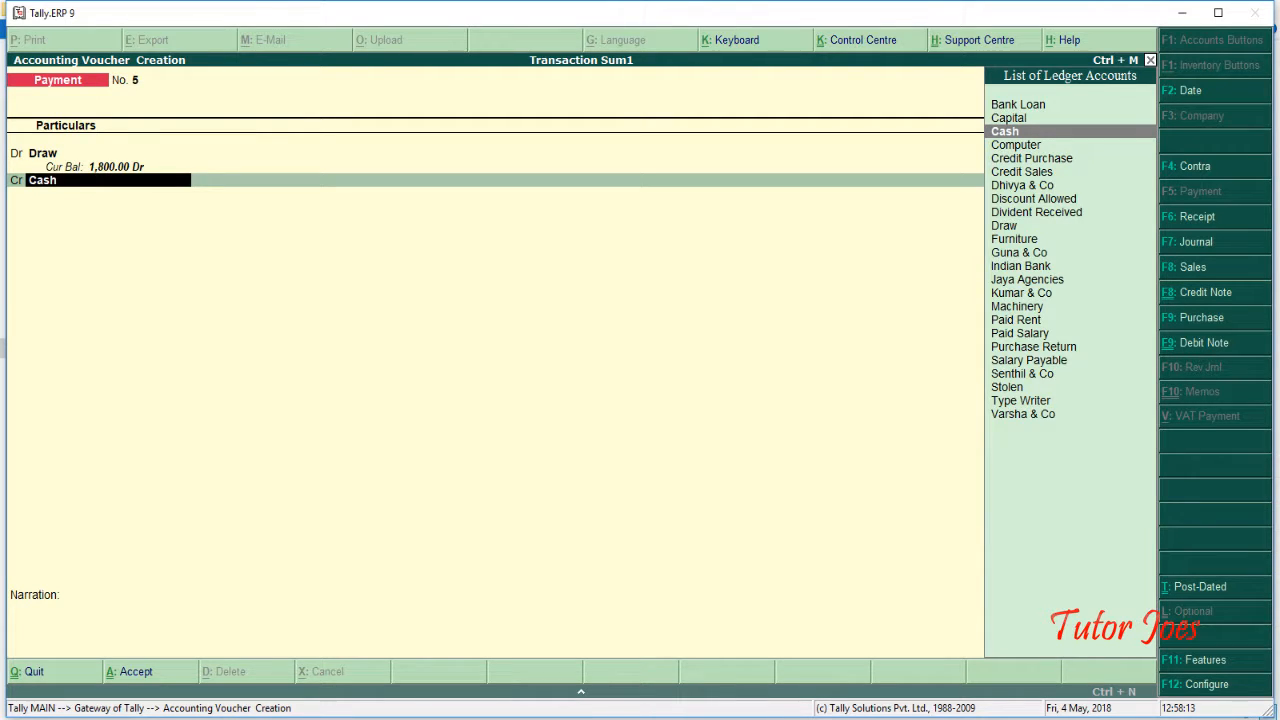
{"action": "key", "text": "Return"}
{"action": "key", "text": "Return"}
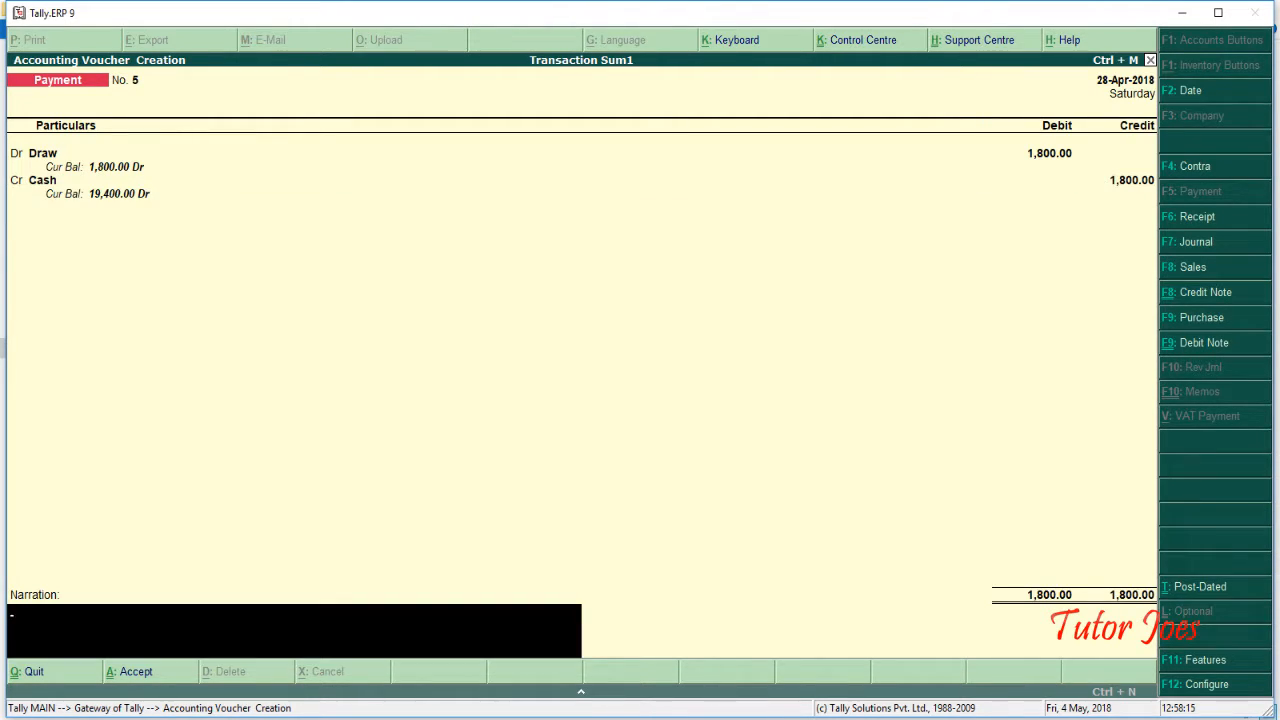
Add the narration "being cash withdraw for personal use" to the payment voucher and save it
{"action": "type", "text": "being cadsh"}
{"action": "key", "text": "BackSpace"}
{"action": "key", "text": "BackSpace"}
{"action": "key", "text": "BackSpace"}
{"action": "type", "text": "sh withdraw for personal"}
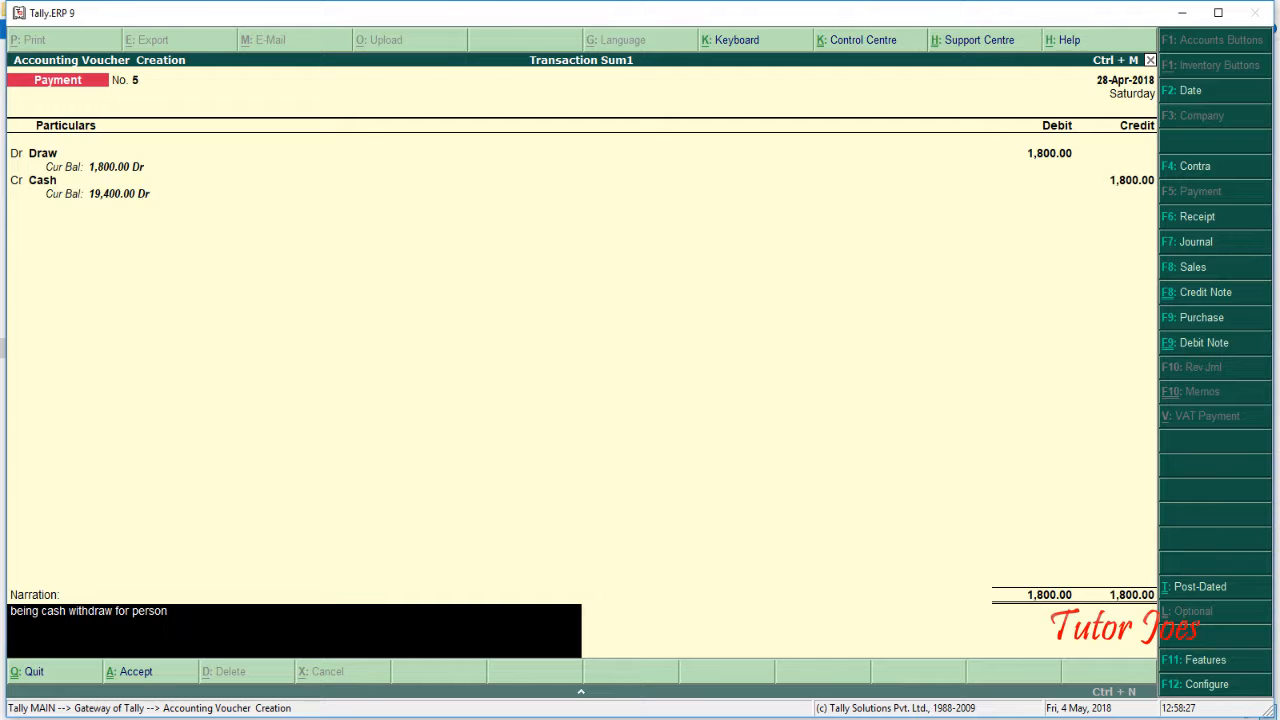
{"action": "type", "text": " use"}
{"action": "key", "text": "Return"}
{"action": "key", "text": "Return"}
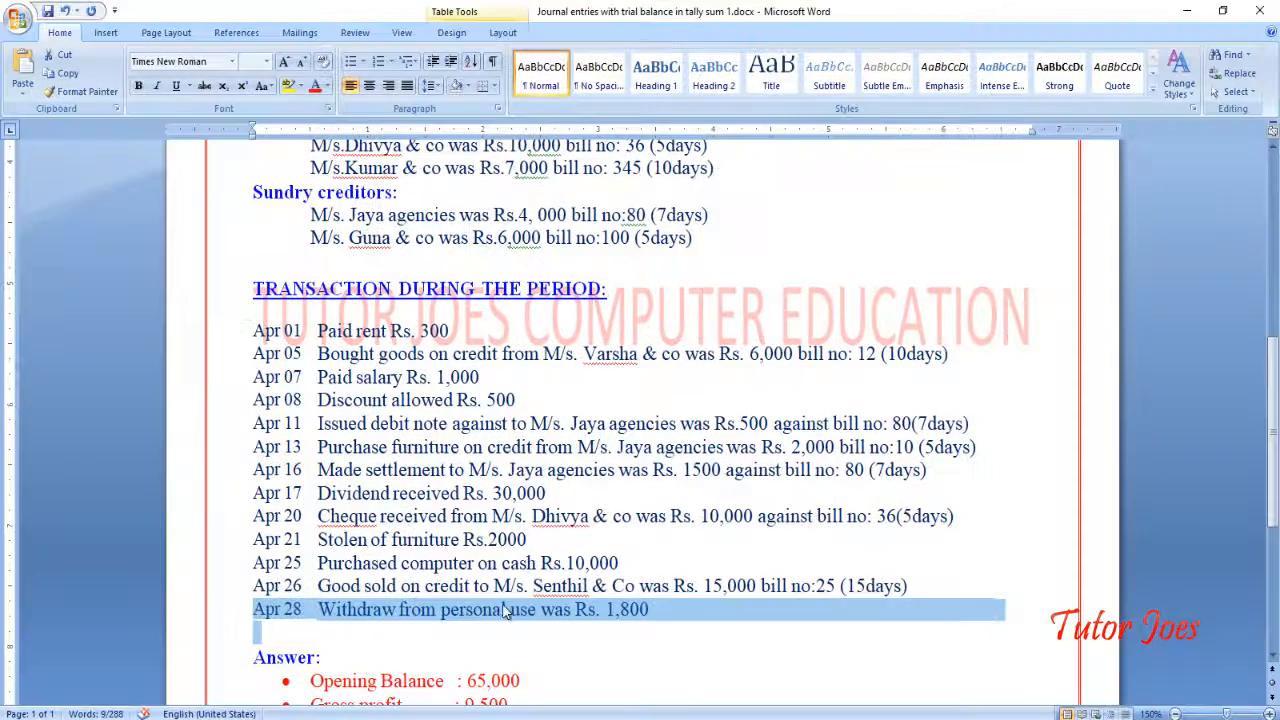
Review the Answer list below the transactions in the Word exercise, then return to the voucher screen in Tally
{"action": "scroll", "coordinate": [540, 600], "scroll_direction": "down", "scroll_amount": 2}
{"action": "left_click", "coordinate": [554, 565]}
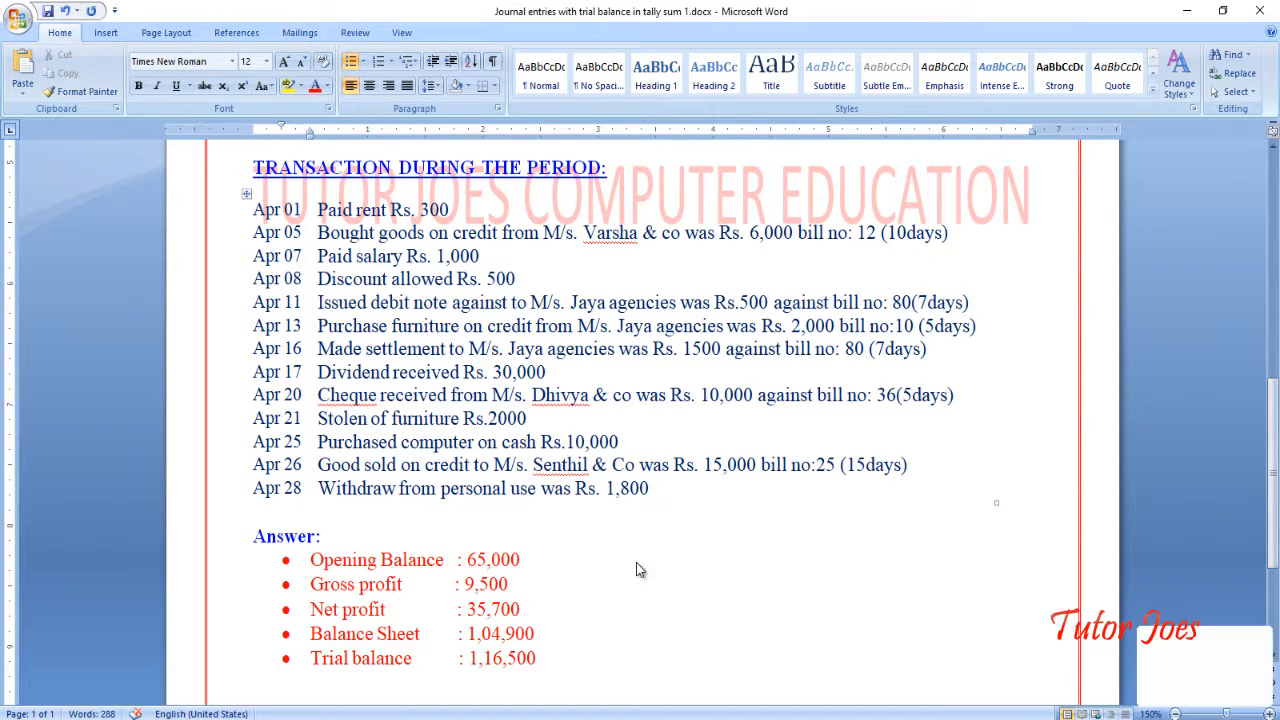
{"action": "key", "text": "alt+Tab"}
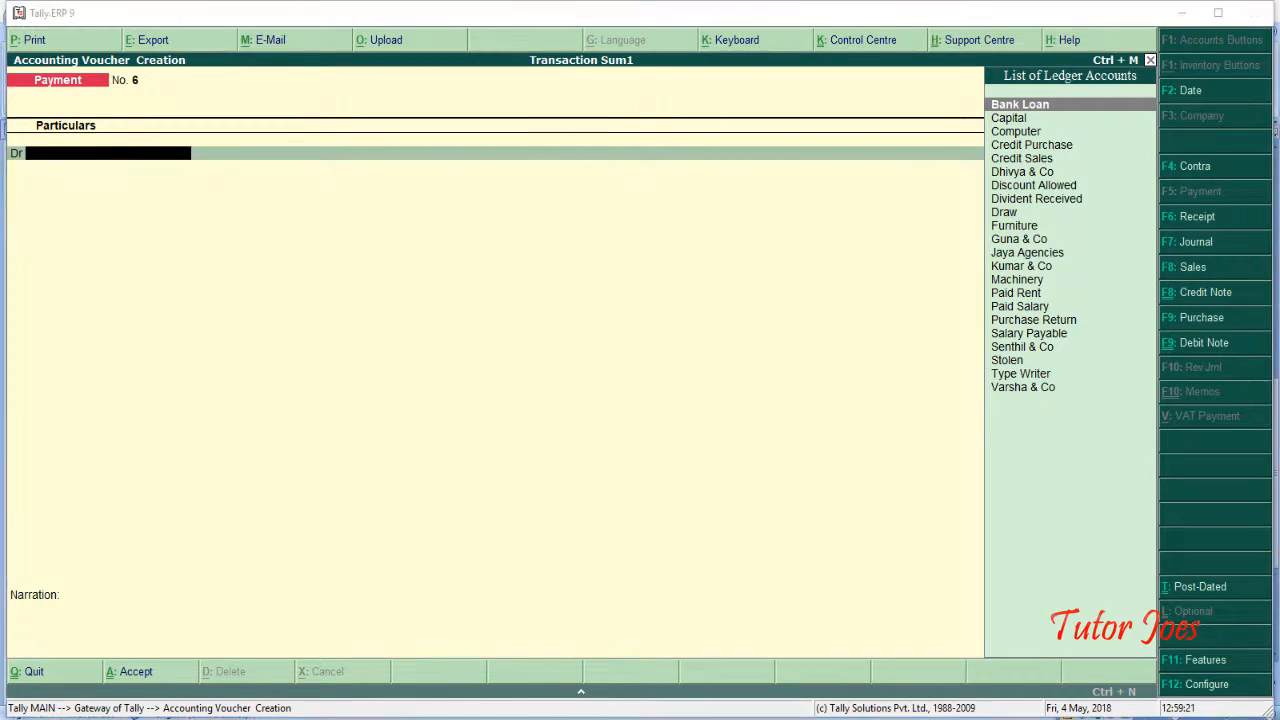
{"action": "key", "text": "alt+Tab"}
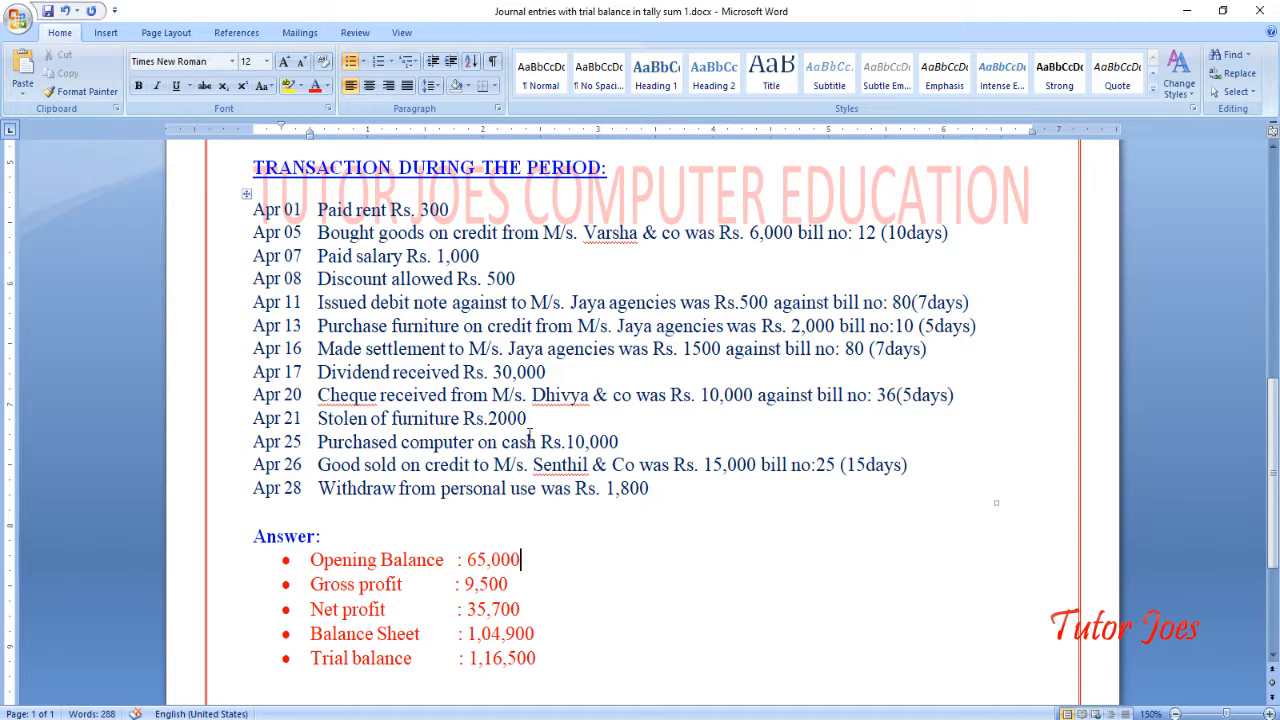
{"action": "key", "text": "alt+Tab"}
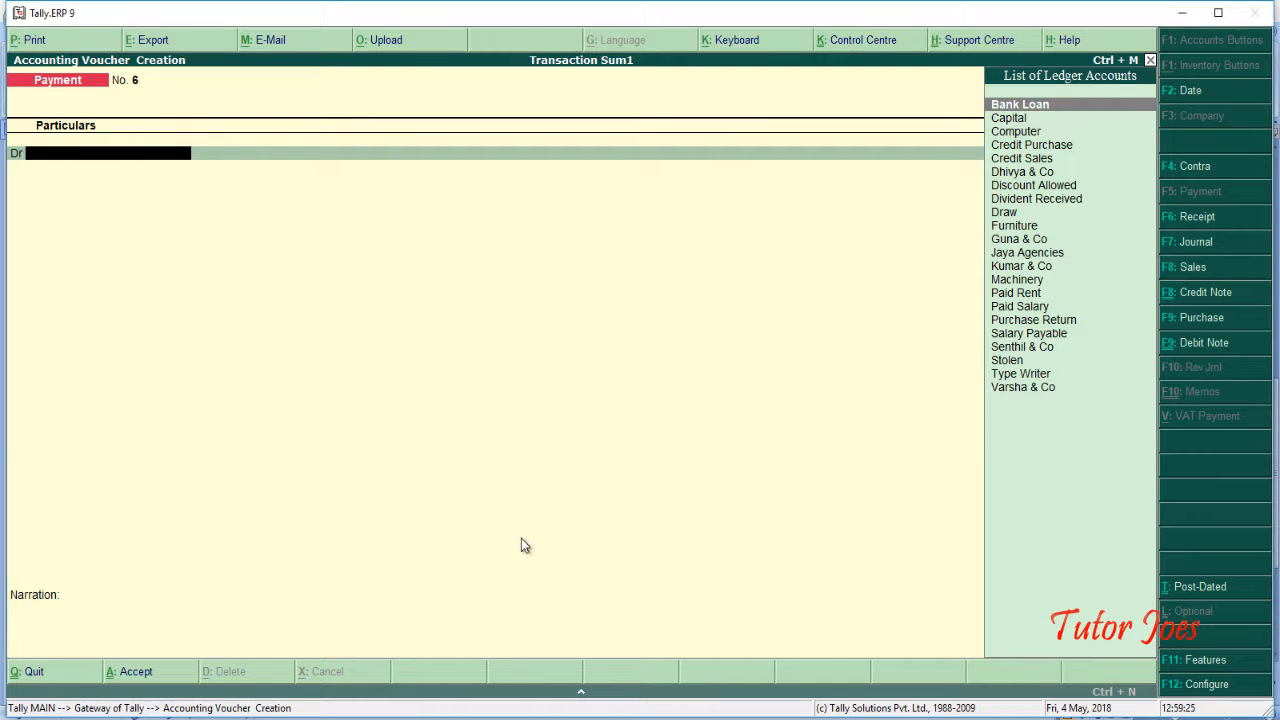